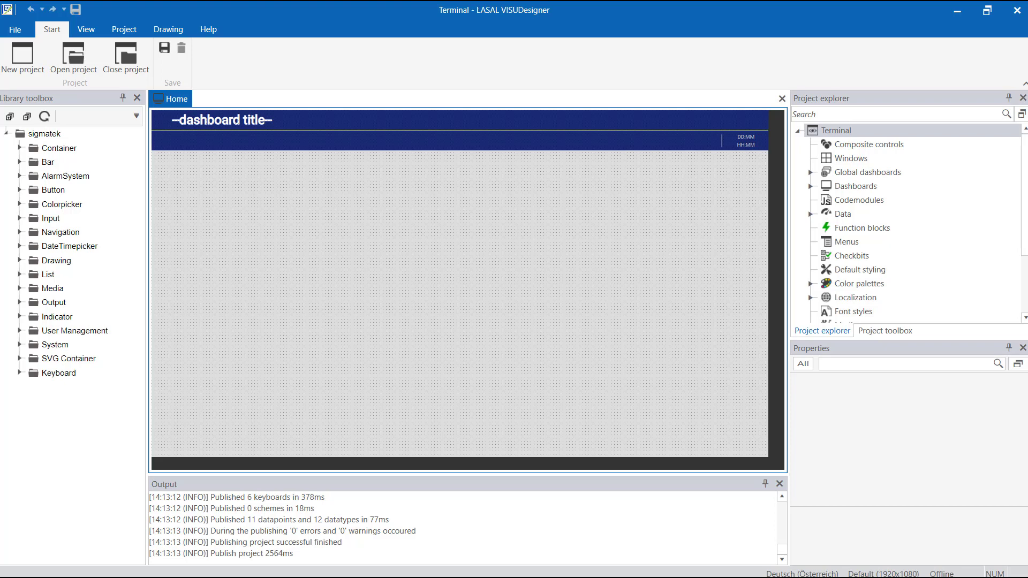
Review the available view, project, drawing and help commands and the program's version information
{"action": "left_click", "coordinate": [86, 29]}
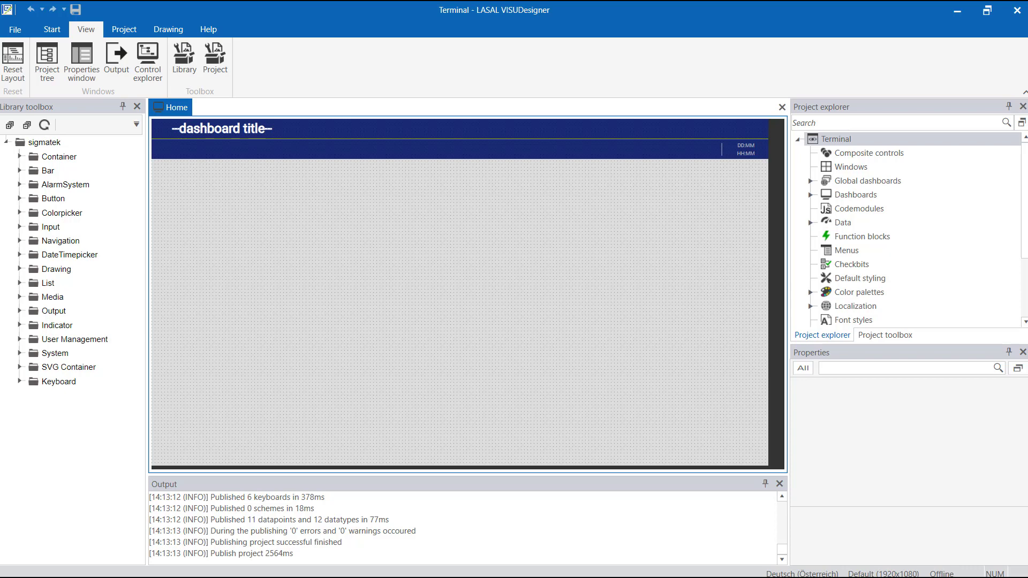
{"action": "left_click", "coordinate": [124, 29]}
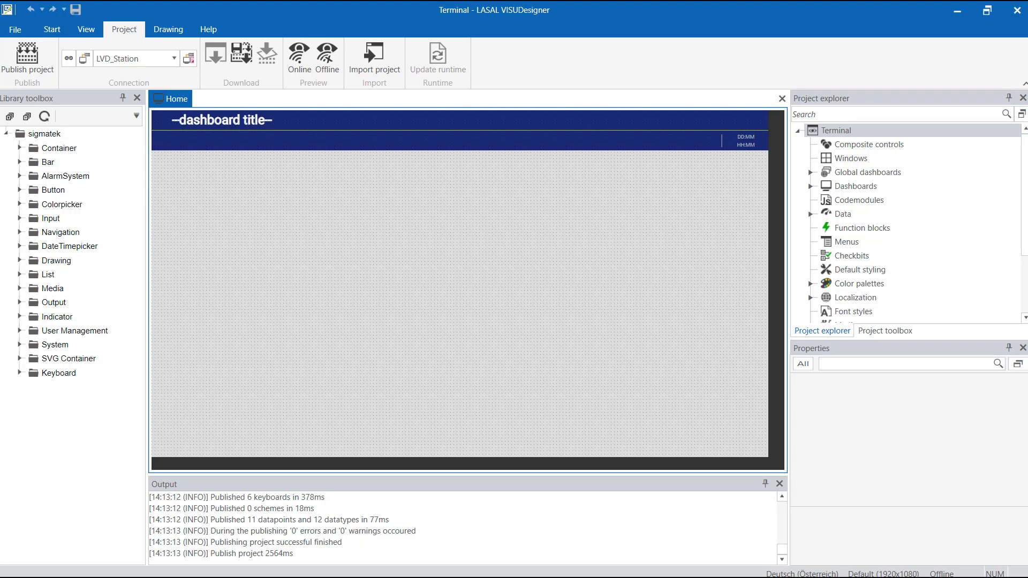
{"action": "left_click", "coordinate": [168, 29]}
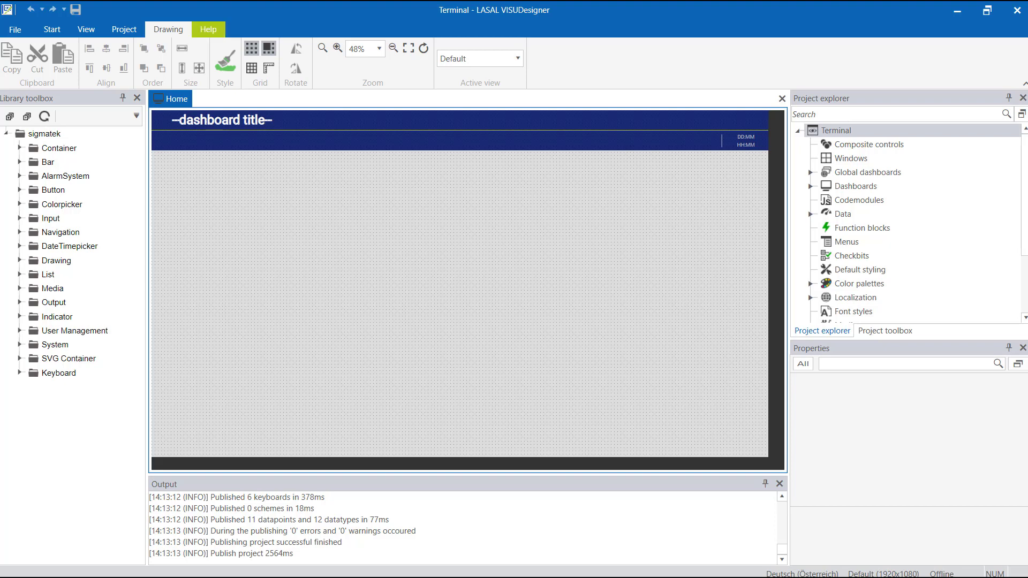
{"action": "left_click", "coordinate": [208, 29]}
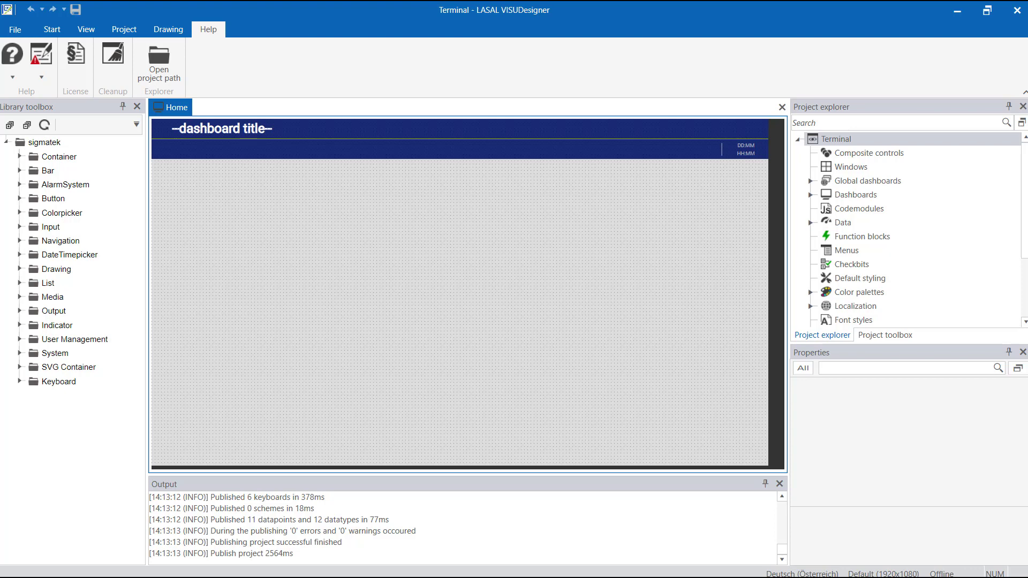
{"action": "left_click", "coordinate": [15, 30]}
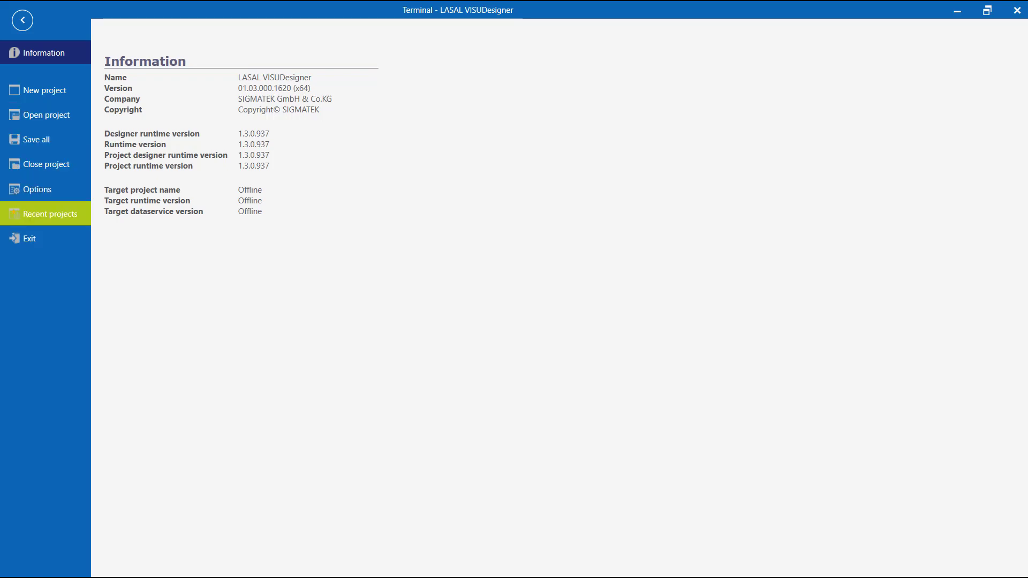
{"action": "key", "text": "Escape"}
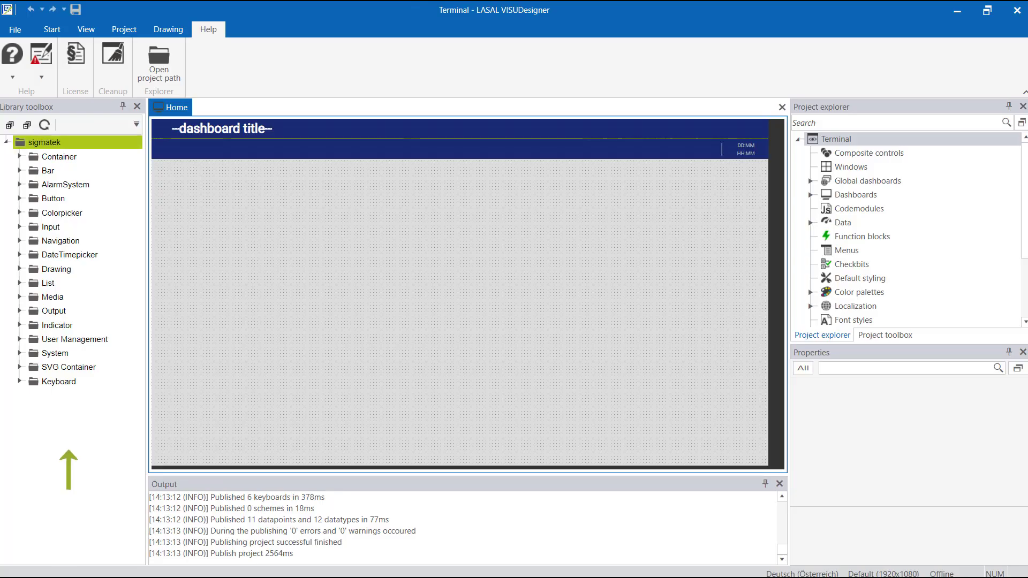
Examine the control categories in the sigmatek library, from Container through Keyboard
{"action": "key", "text": "Down"}
{"action": "key", "text": "Down"}
{"action": "key", "text": "Down"}
{"action": "key", "text": "Down"}
{"action": "key", "text": "Down"}
{"action": "key", "text": "Down"}
{"action": "key", "text": "Down"}
{"action": "key", "text": "Down"}
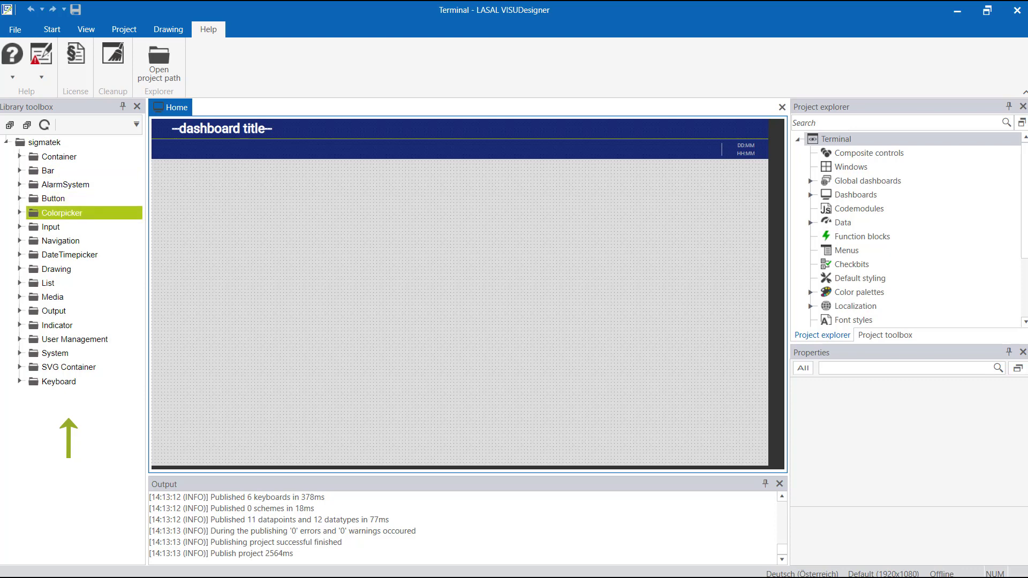
{"action": "key", "text": "Down"}
{"action": "key", "text": "Down"}
{"action": "key", "text": "Down"}
{"action": "key", "text": "Down"}
{"action": "key", "text": "Down"}
{"action": "key", "text": "Down"}
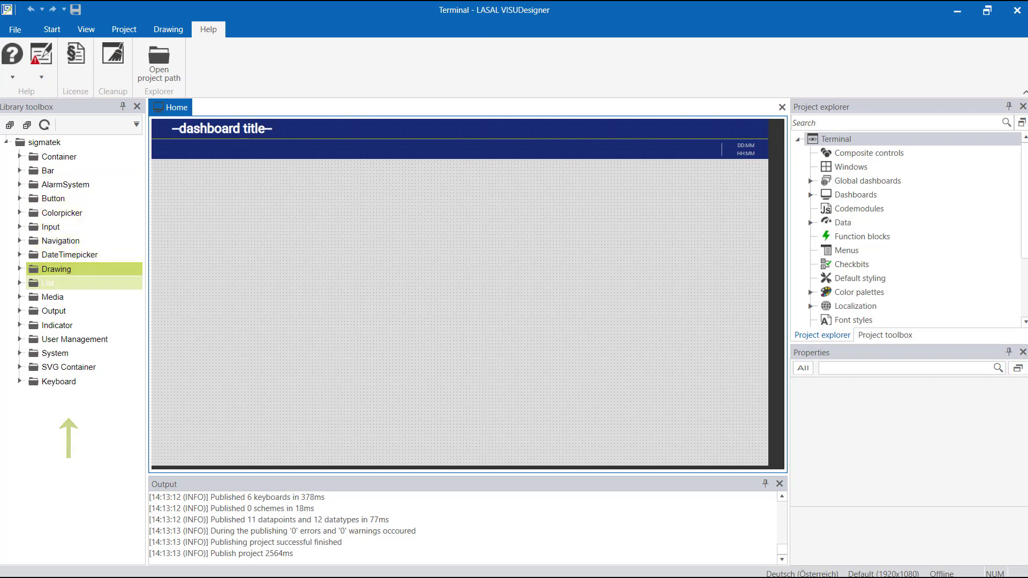
{"action": "key", "text": "Down"}
{"action": "key", "text": "Down"}
{"action": "key", "text": "Down"}
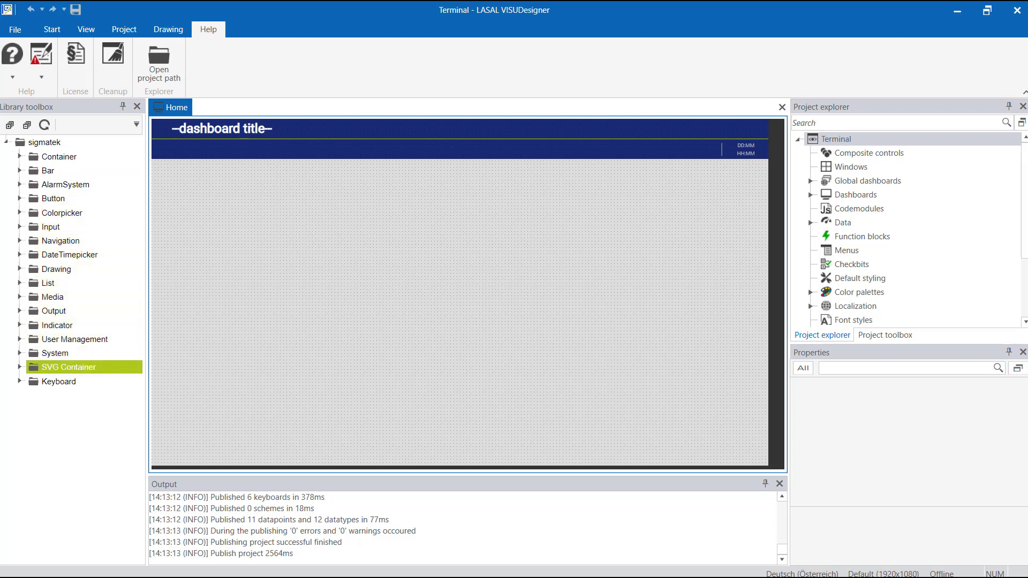
Examine the Terminal project's tree entries down to Views and the control categories in the project toolbox
{"action": "left_click", "coordinate": [836, 139]}
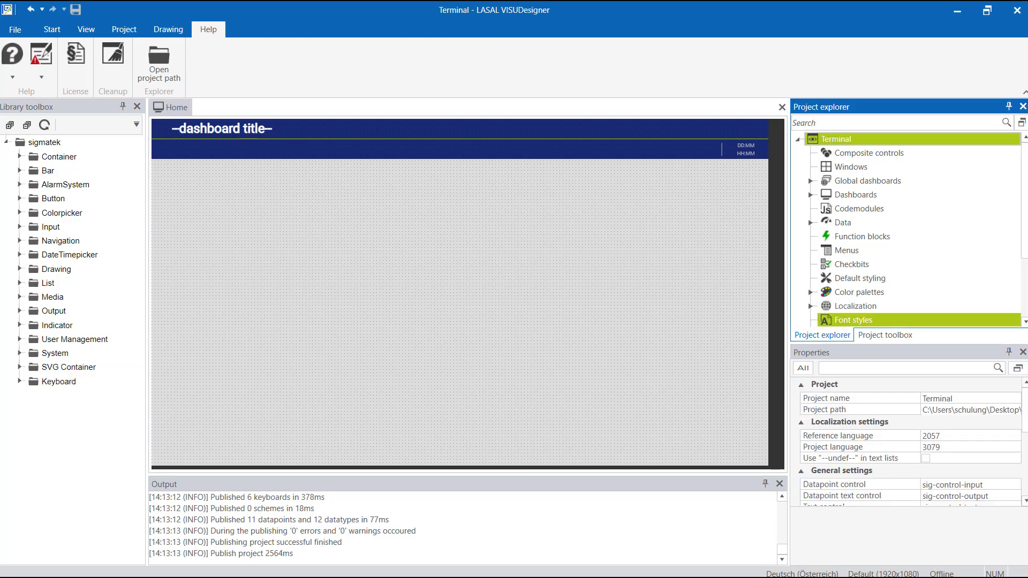
{"action": "scroll", "coordinate": [910, 230], "scroll_direction": "down", "scroll_amount": 2}
{"action": "left_click", "coordinate": [856, 146]}
{"action": "key", "text": "Down"}
{"action": "key", "text": "Down"}
{"action": "key", "text": "Down"}
{"action": "key", "text": "Down"}
{"action": "key", "text": "Down"}
{"action": "key", "text": "Down"}
{"action": "key", "text": "Down"}
{"action": "key", "text": "Down"}
{"action": "key", "text": "Down"}
{"action": "key", "text": "Down"}
{"action": "key", "text": "Down"}
{"action": "key", "text": "Down"}
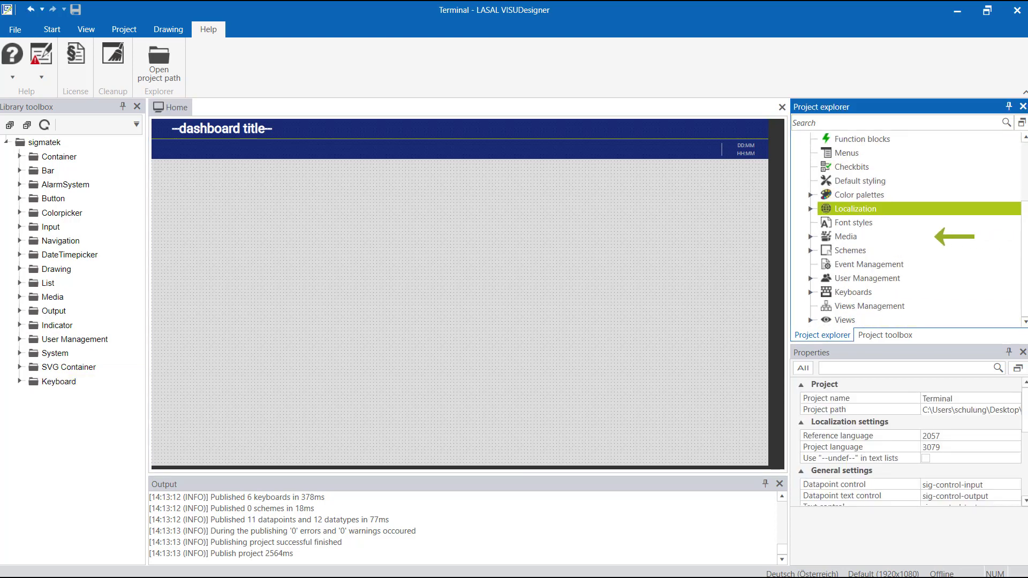
{"action": "key", "text": "Down"}
{"action": "key", "text": "Down"}
{"action": "key", "text": "Down"}
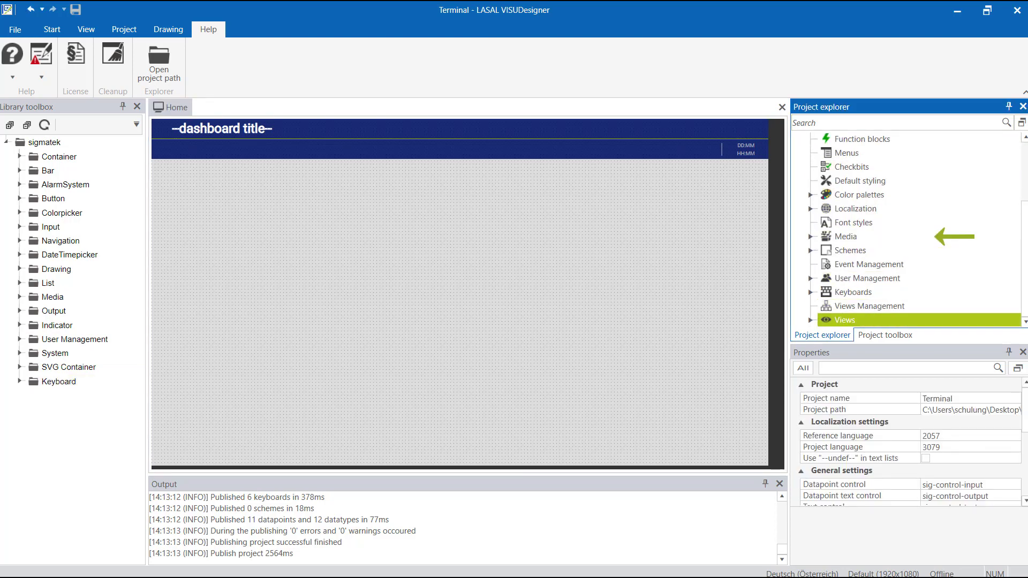
{"action": "key", "text": "Home"}
{"action": "left_click", "coordinate": [885, 334]}
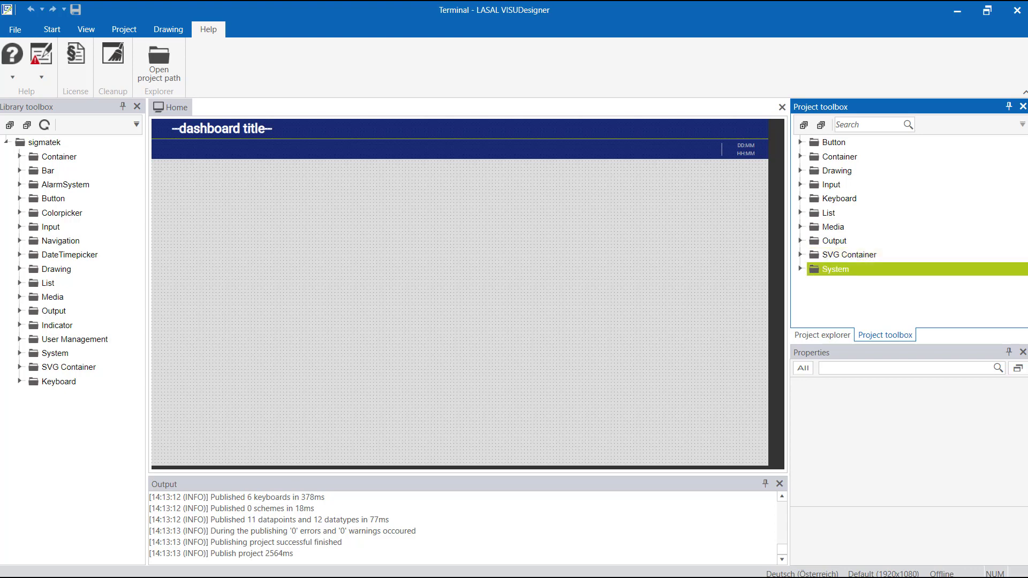
{"action": "left_click", "coordinate": [833, 142]}
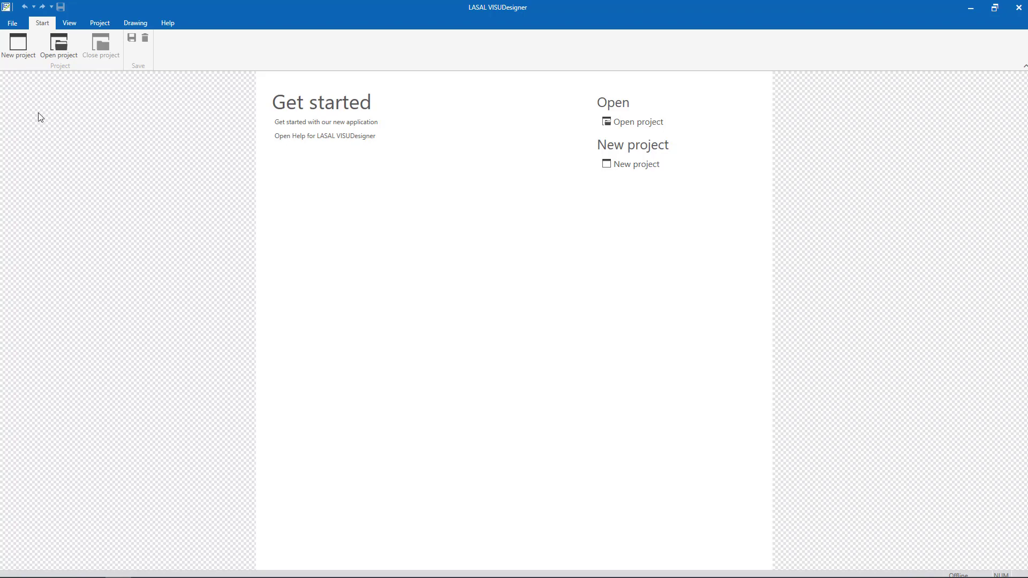
Create a new project named Terminal in the folder D:\Training\FirstSteps
{"action": "left_click", "coordinate": [17, 54]}
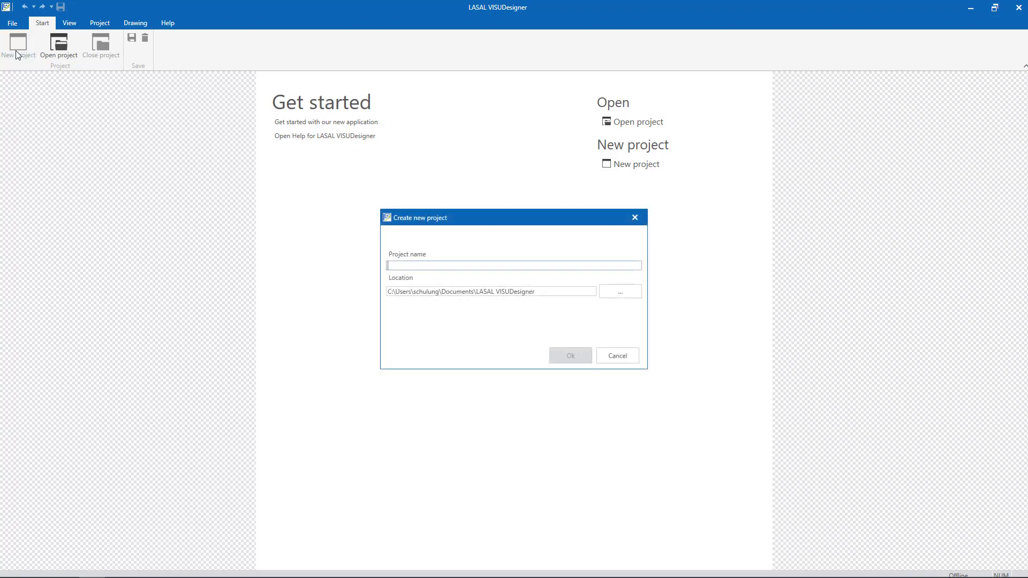
{"action": "type", "text": "Terminal"}
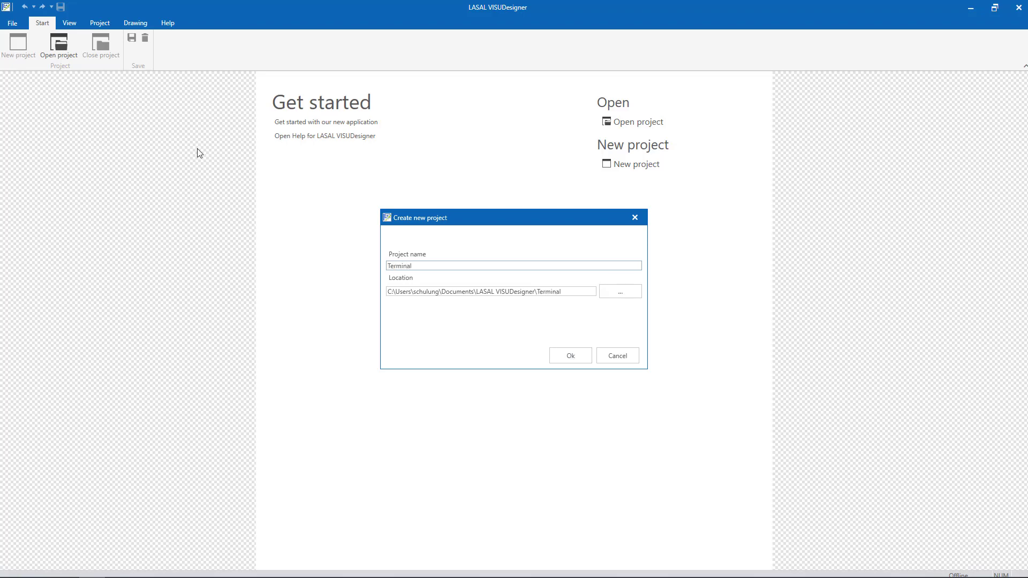
{"action": "left_click", "coordinate": [619, 295]}
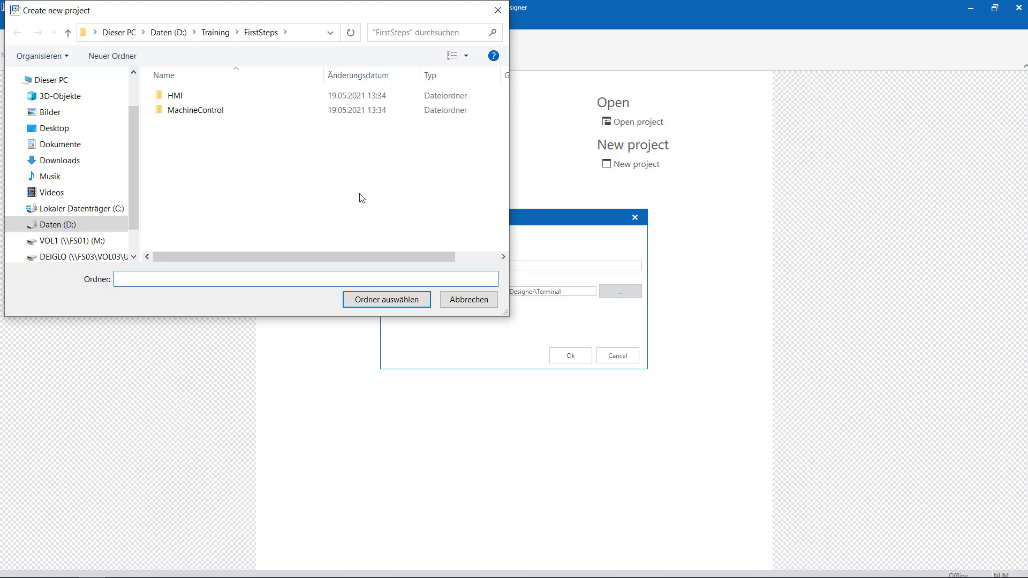
{"action": "left_click", "coordinate": [387, 302]}
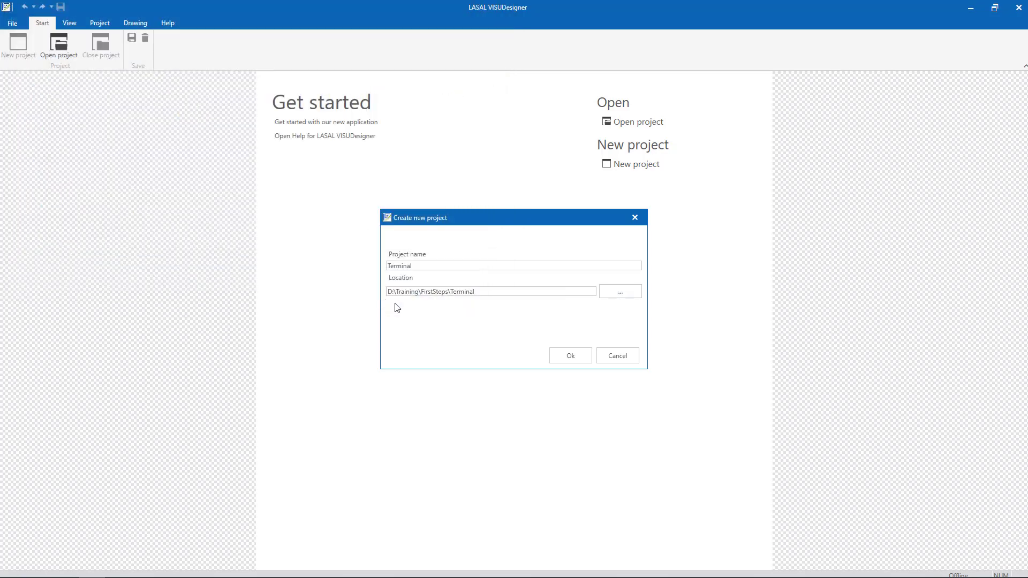
{"action": "left_click", "coordinate": [557, 358]}
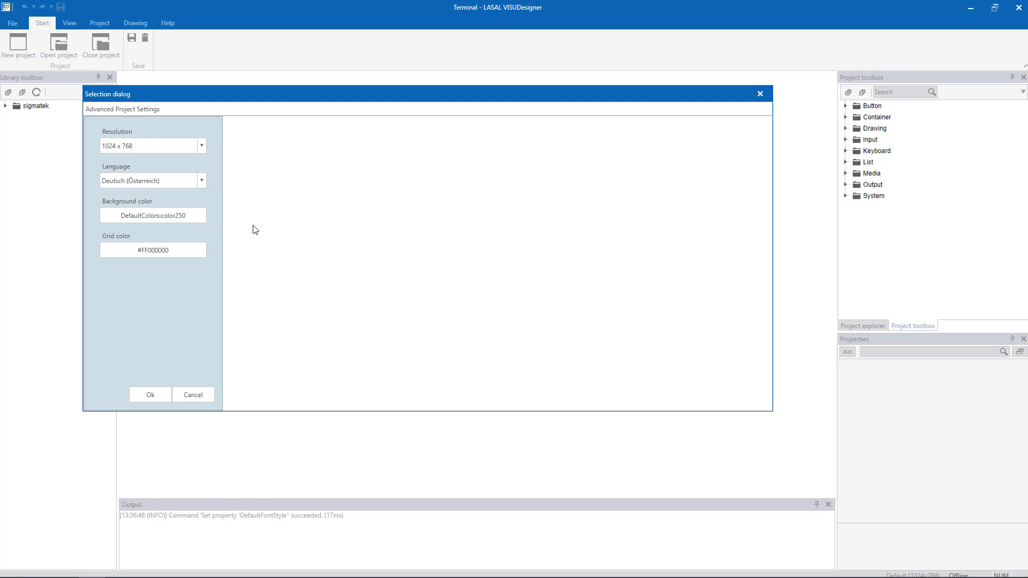
Set the new project's resolution to 1920 x 1080 and accept the advanced project settings
{"action": "left_click", "coordinate": [203, 146]}
{"action": "scroll", "coordinate": [177, 222], "scroll_direction": "down", "scroll_amount": 1}
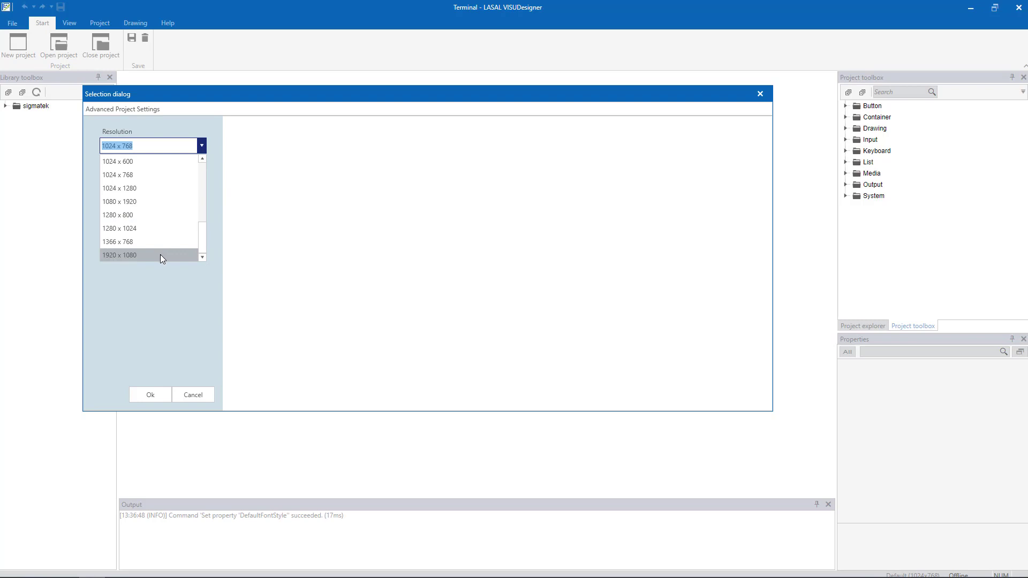
{"action": "left_click", "coordinate": [160, 254]}
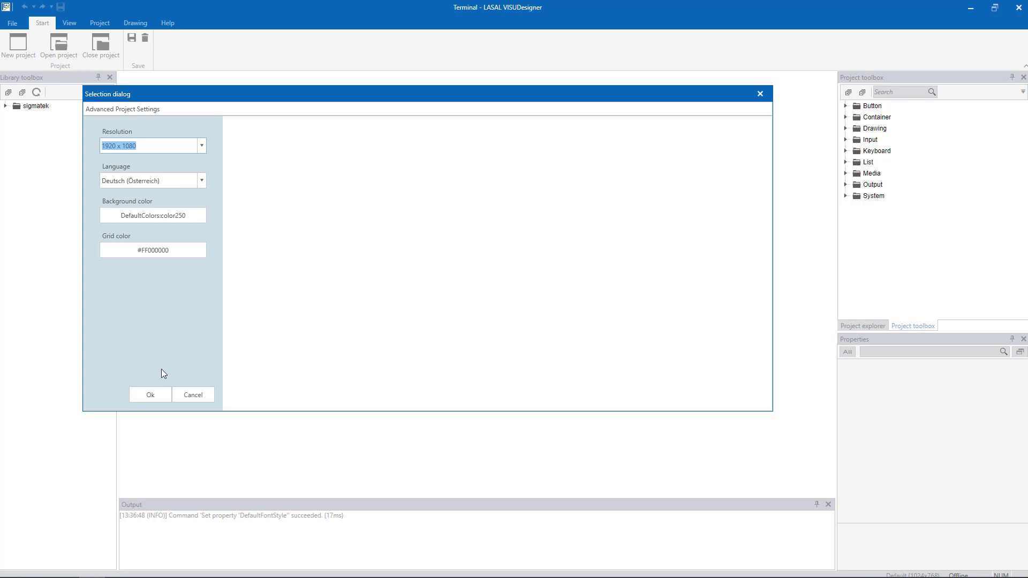
{"action": "left_click", "coordinate": [160, 395]}
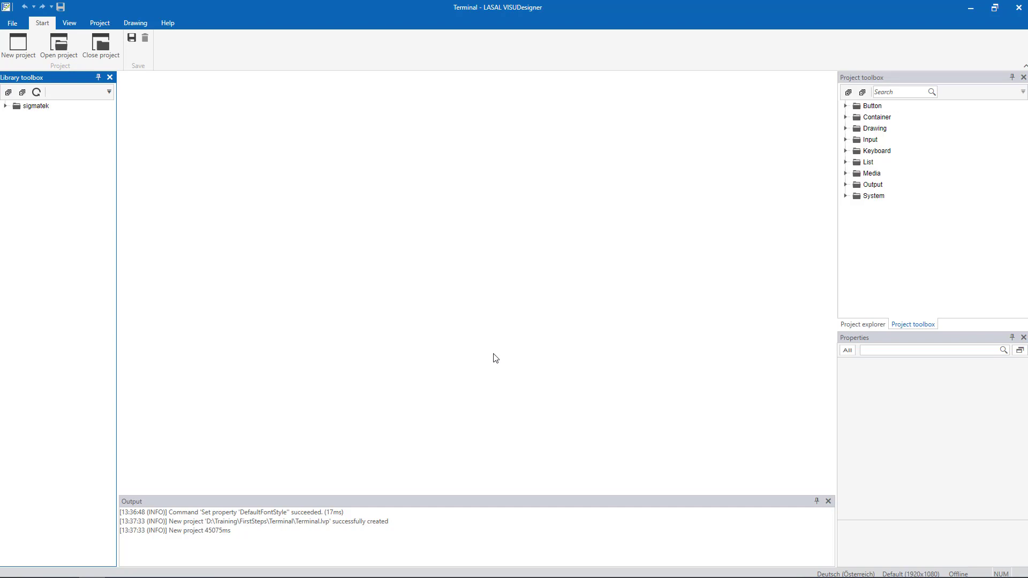
Add Englisch (Vereinigtes Königreich) to the project's configured languages and make it the reference language
{"action": "left_click", "coordinate": [856, 325]}
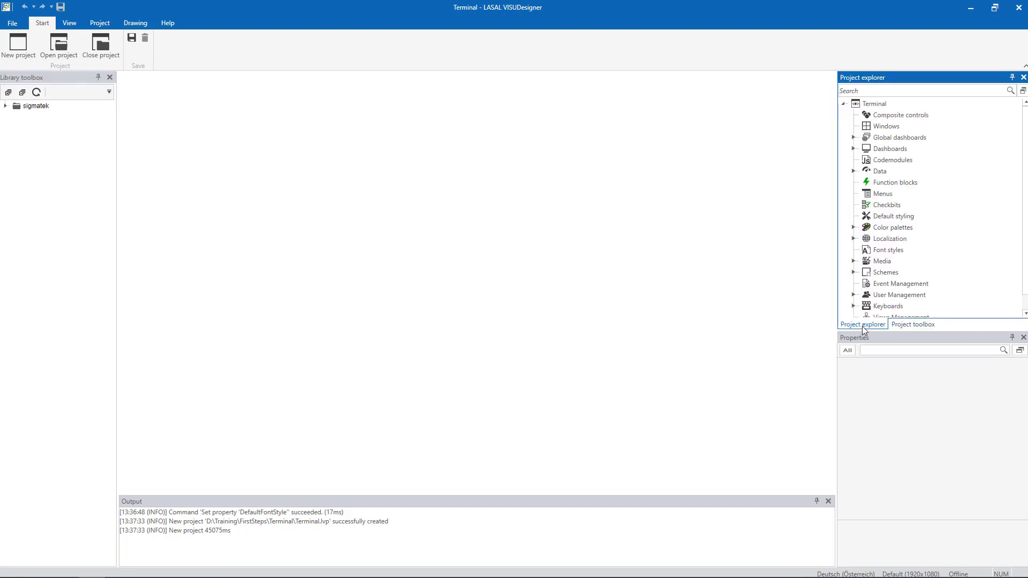
{"action": "left_click", "coordinate": [854, 239]}
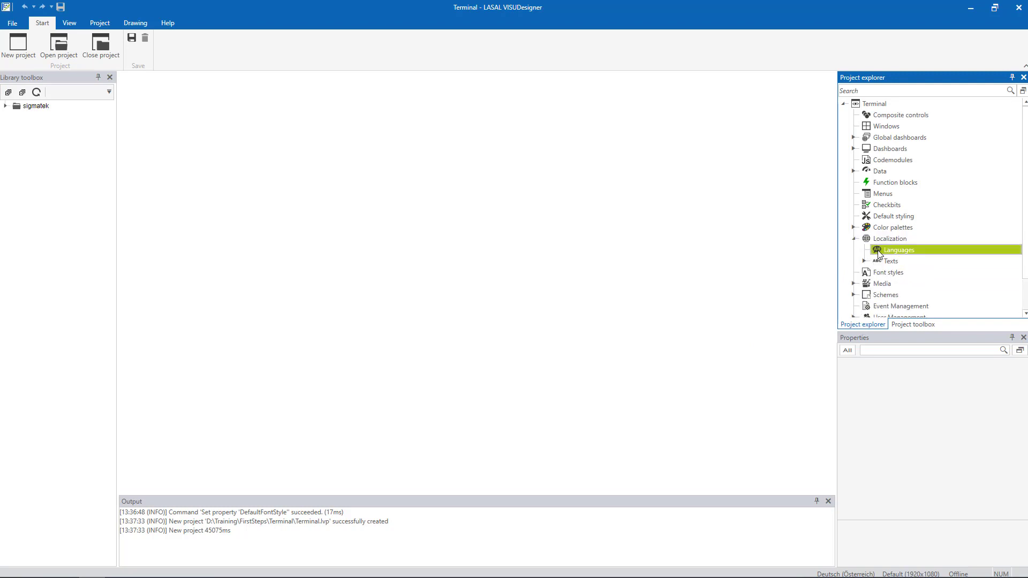
{"action": "double_click", "coordinate": [879, 250]}
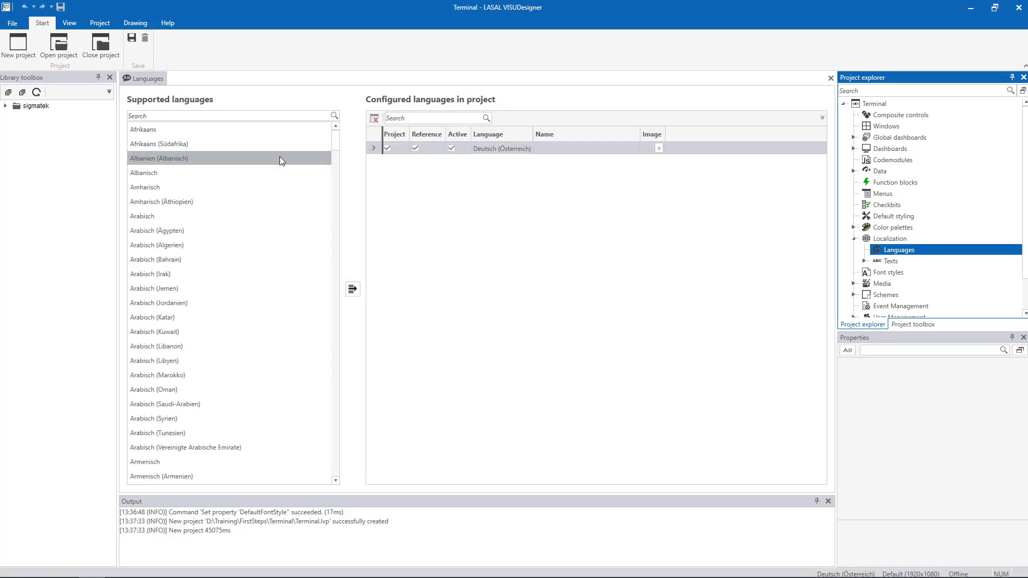
{"action": "scroll", "coordinate": [275, 236], "scroll_direction": "down", "scroll_amount": 3}
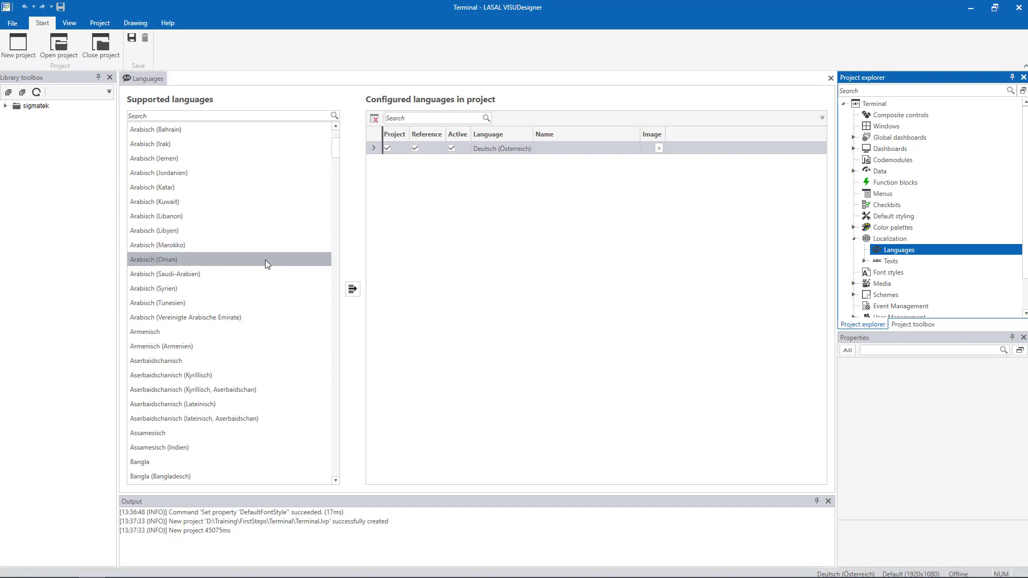
{"action": "scroll", "coordinate": [265, 259], "scroll_direction": "down", "scroll_amount": 9}
{"action": "scroll", "coordinate": [261, 267], "scroll_direction": "down", "scroll_amount": 9}
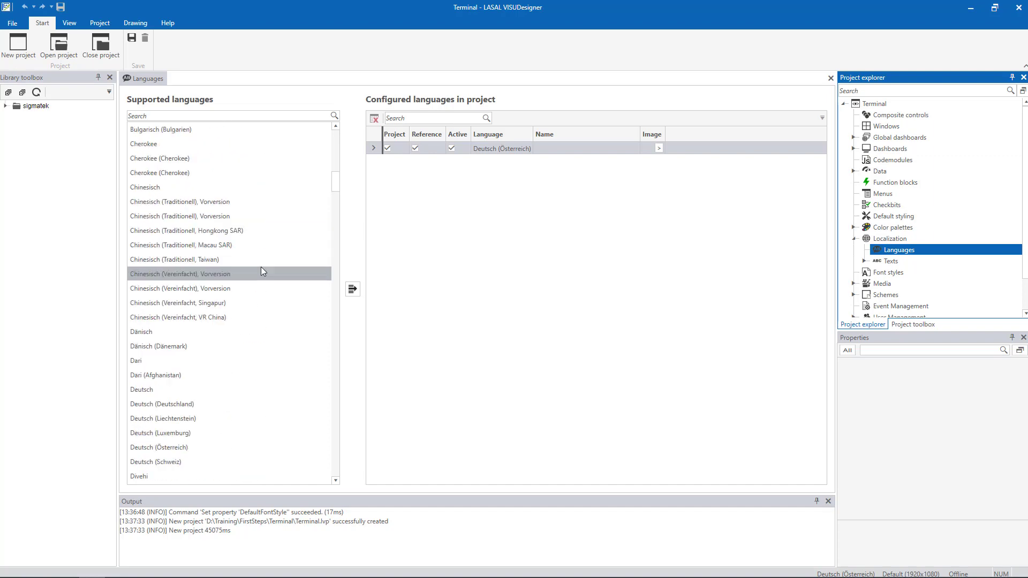
{"action": "scroll", "coordinate": [262, 271], "scroll_direction": "down", "scroll_amount": 5}
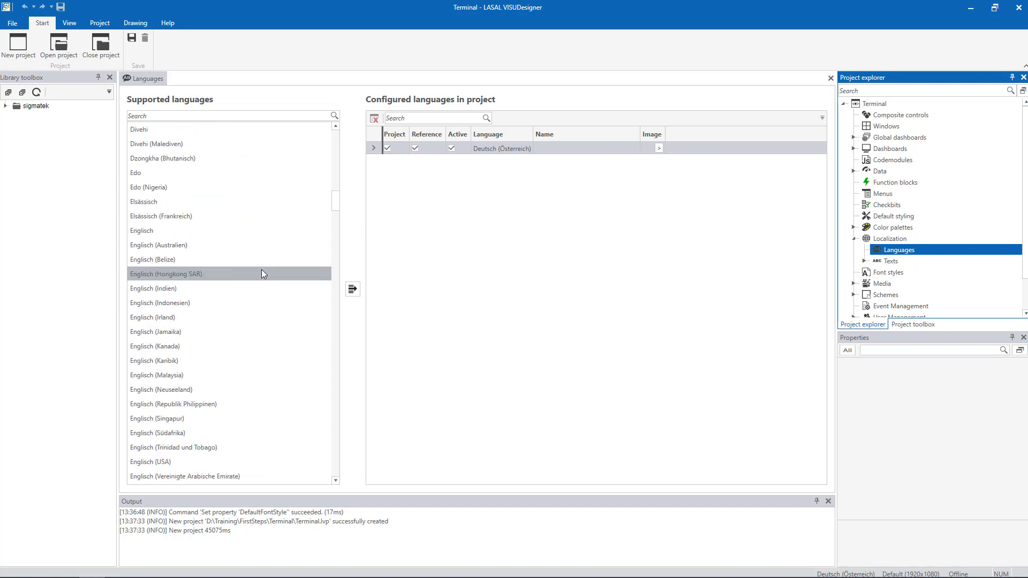
{"action": "left_click", "coordinate": [241, 447]}
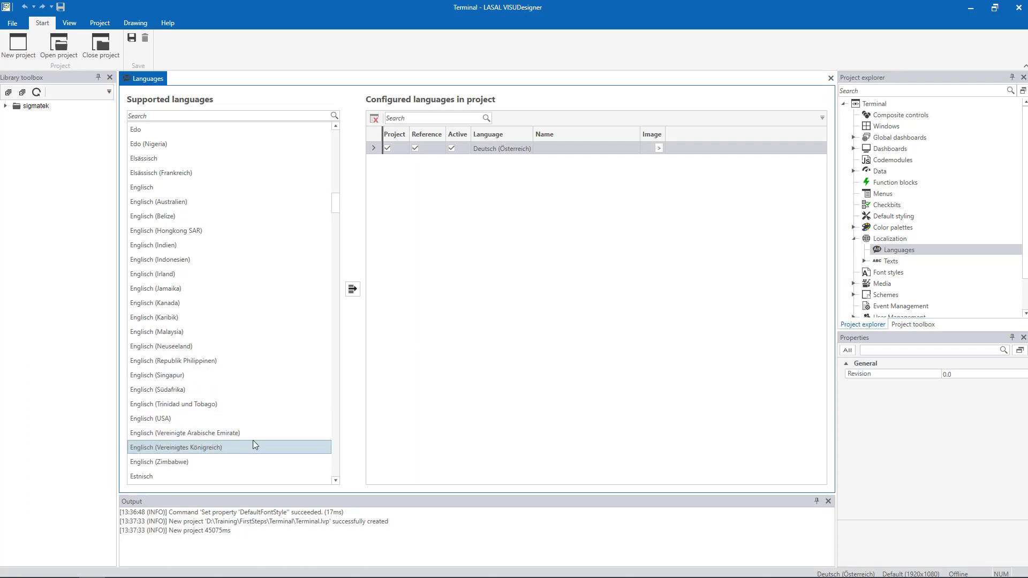
{"action": "left_click", "coordinate": [353, 290]}
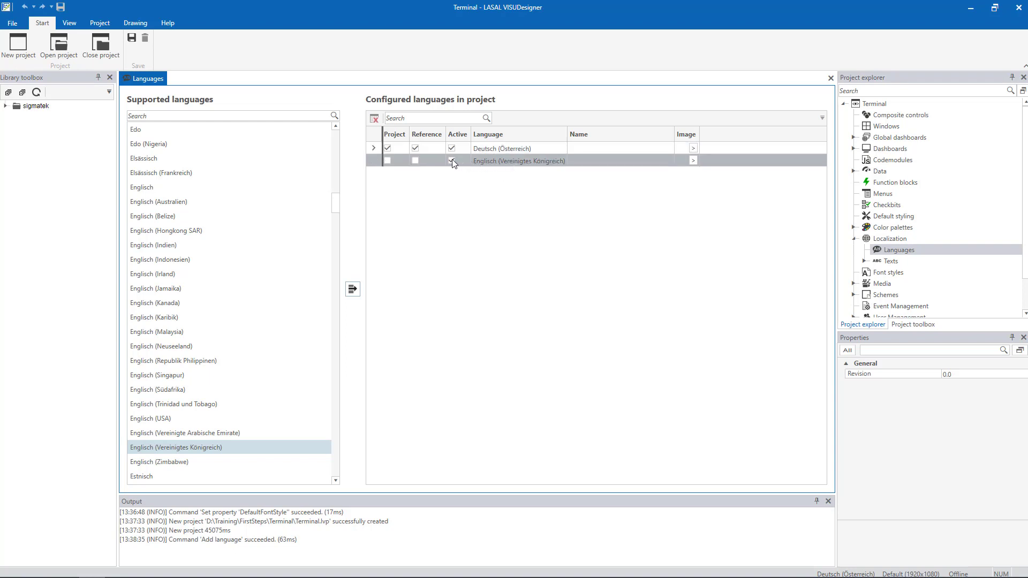
{"action": "left_click", "coordinate": [415, 162]}
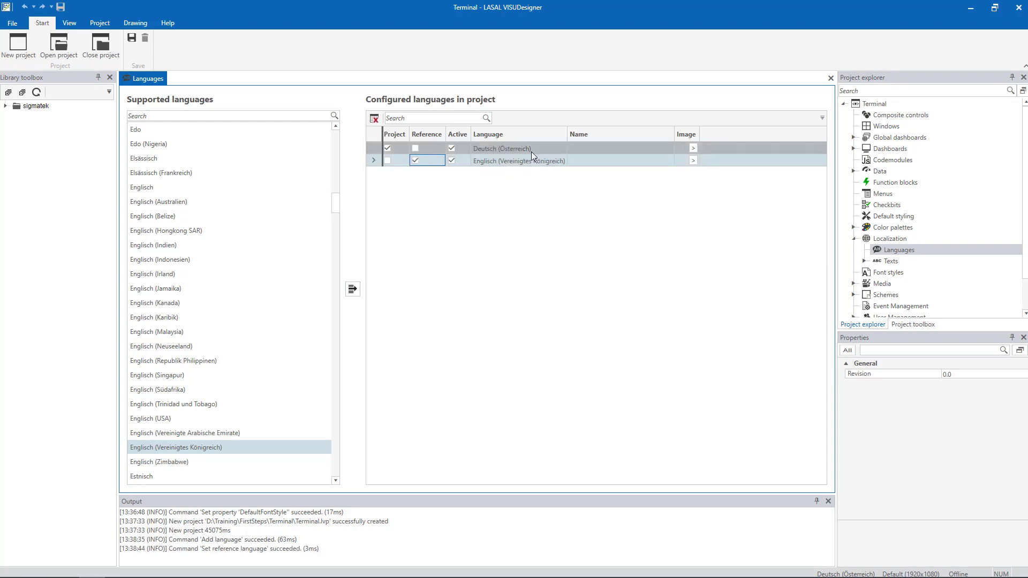
Name the Austrian German language entry Deutsch and the United Kingdom English entry English
{"action": "left_click", "coordinate": [590, 149]}
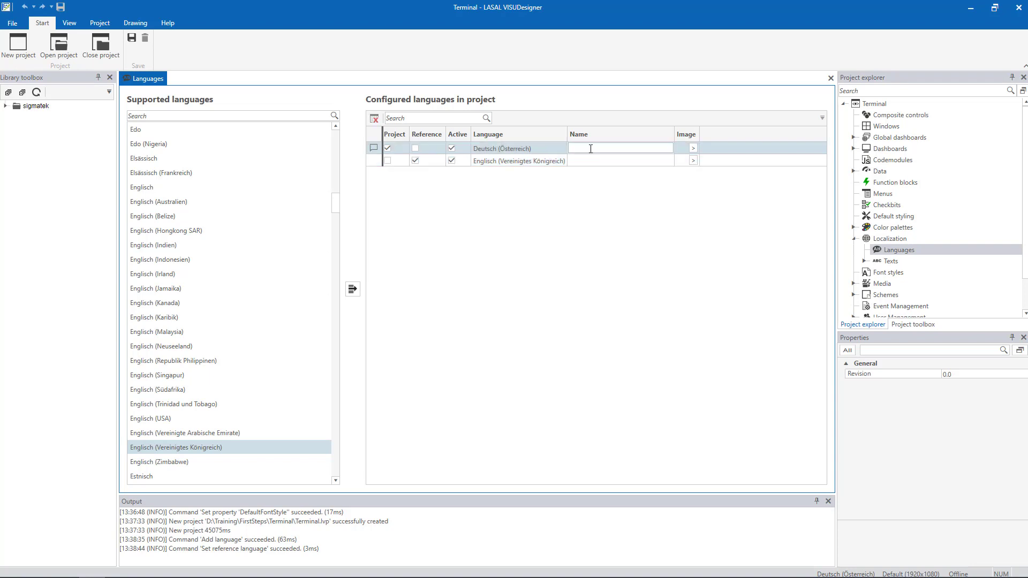
{"action": "type", "text": "Deutsch"}
{"action": "left_click", "coordinate": [594, 156]}
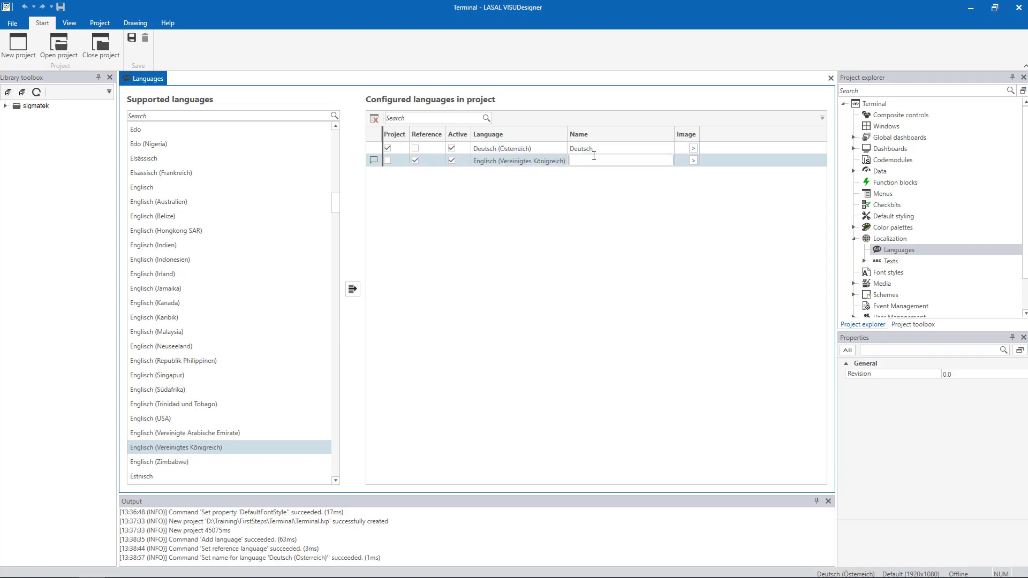
{"action": "type", "text": "English"}
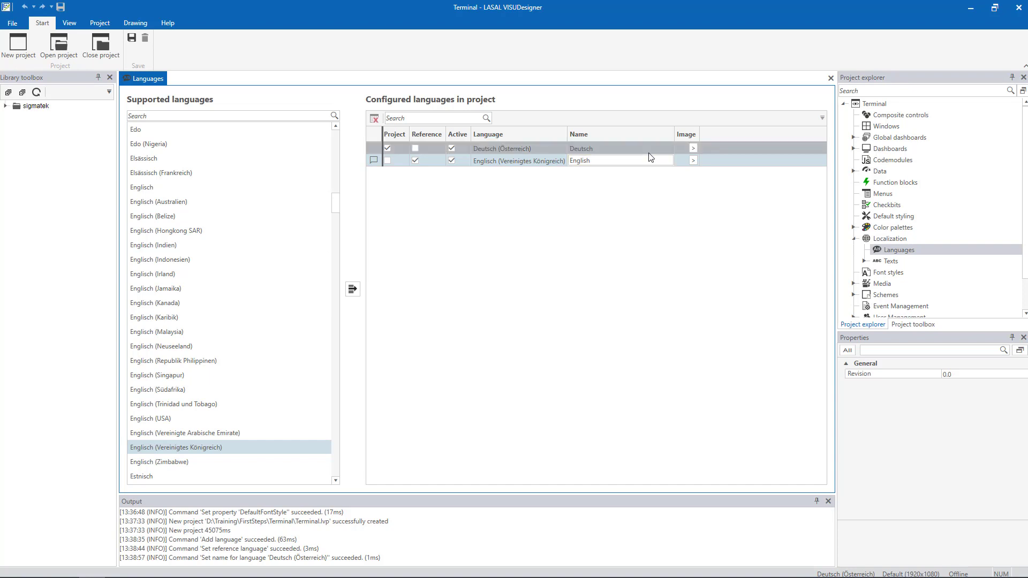
Add flag-austria.svg from D:\Training to the project's images and assign it as the image of the Deutsch language
{"action": "left_click", "coordinate": [692, 149]}
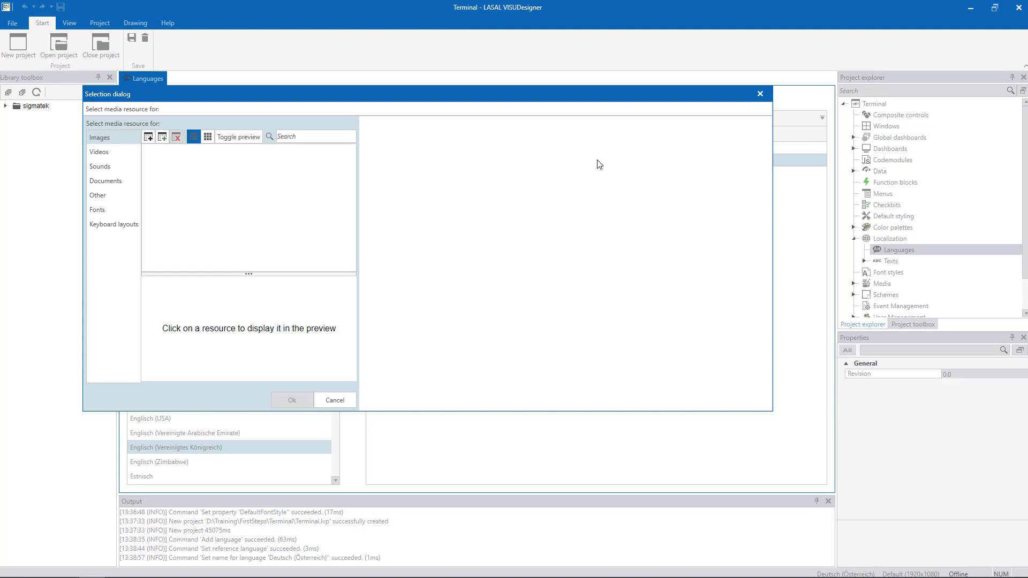
{"action": "left_click", "coordinate": [151, 142]}
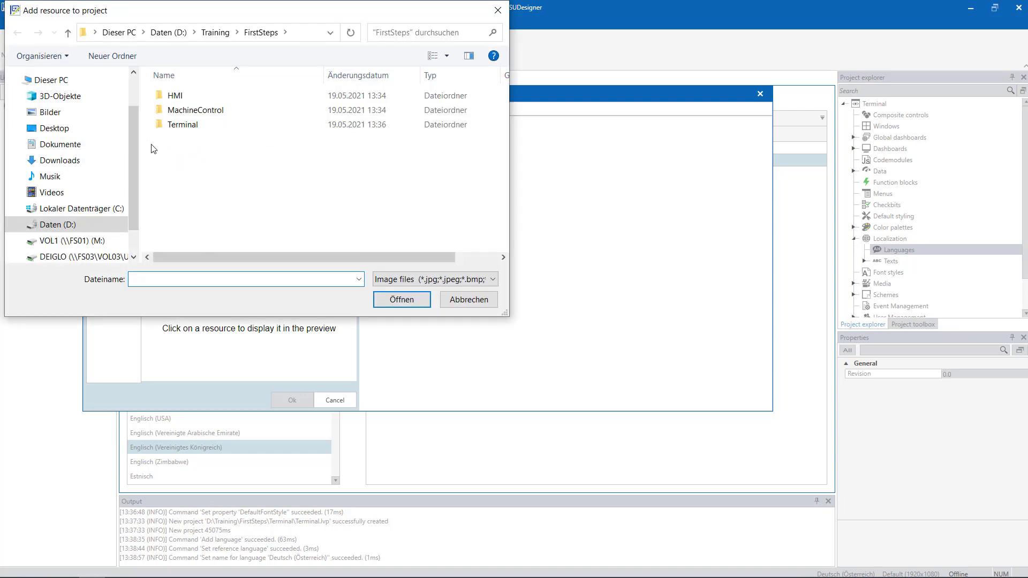
{"action": "left_click", "coordinate": [215, 33]}
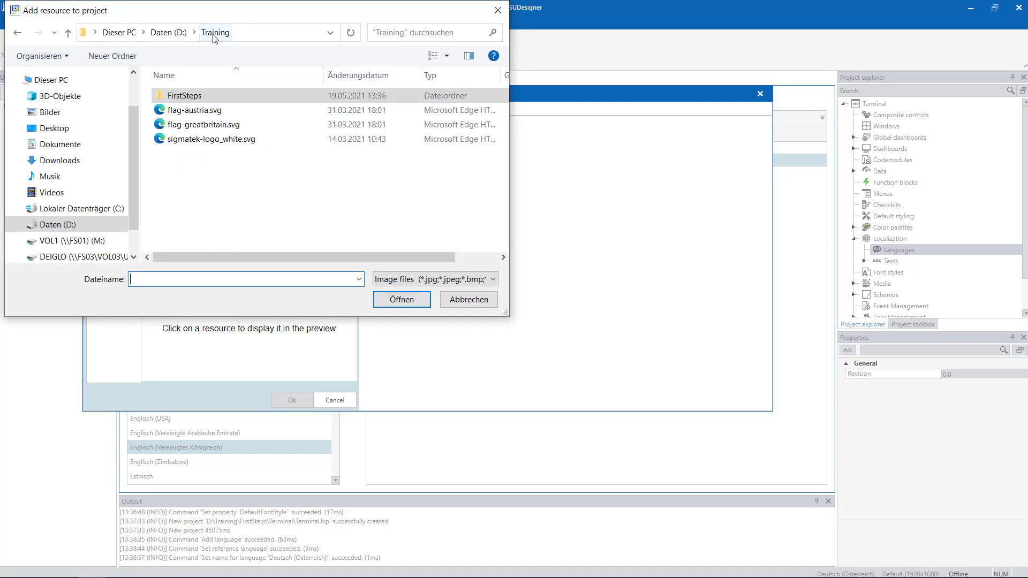
{"action": "double_click", "coordinate": [233, 113]}
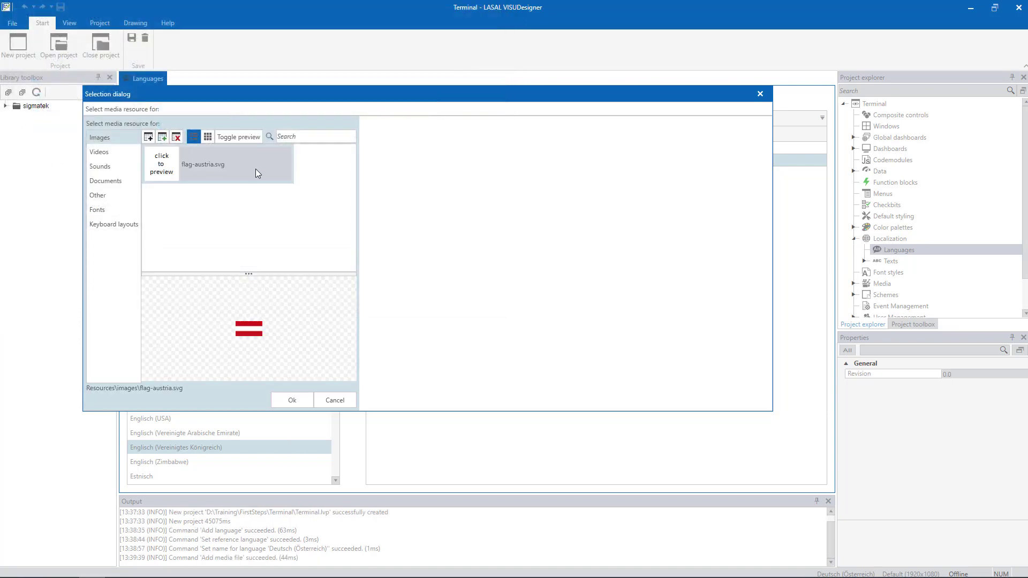
{"action": "left_click", "coordinate": [295, 399]}
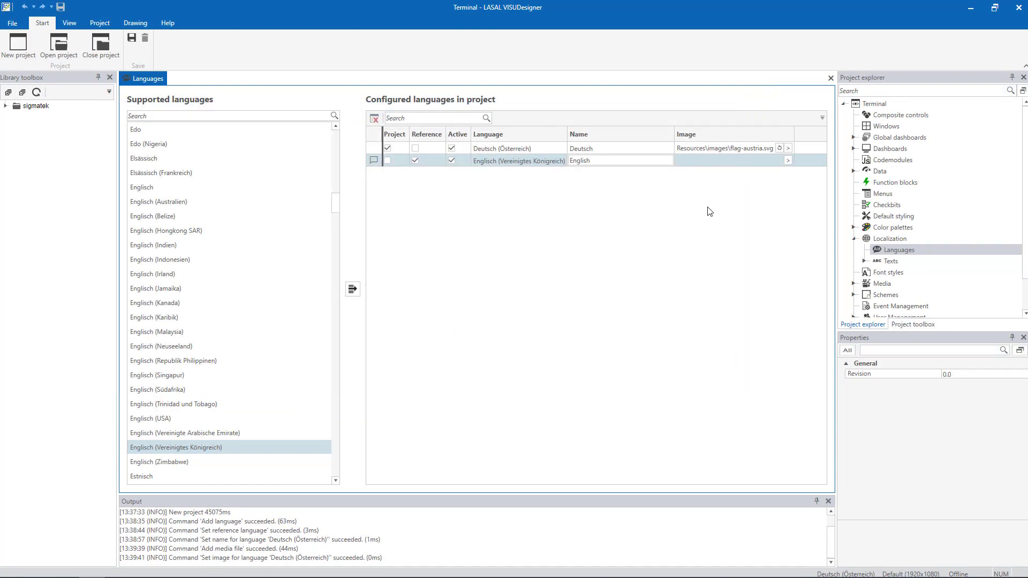
Add flag-greatbritain.svg from D:\Training to the project's images and assign it as the image of the English language
{"action": "left_click", "coordinate": [788, 161]}
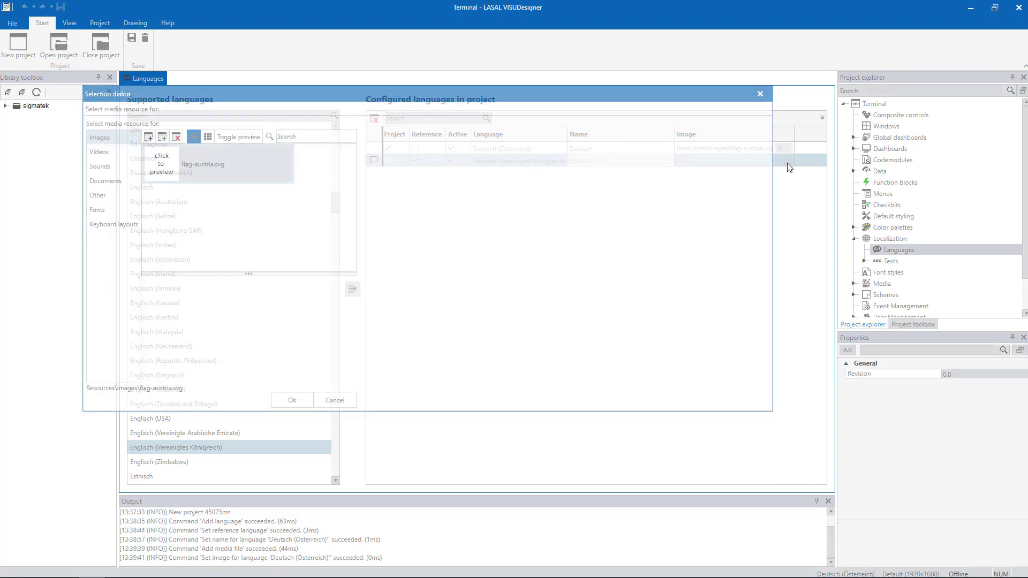
{"action": "left_click", "coordinate": [149, 138]}
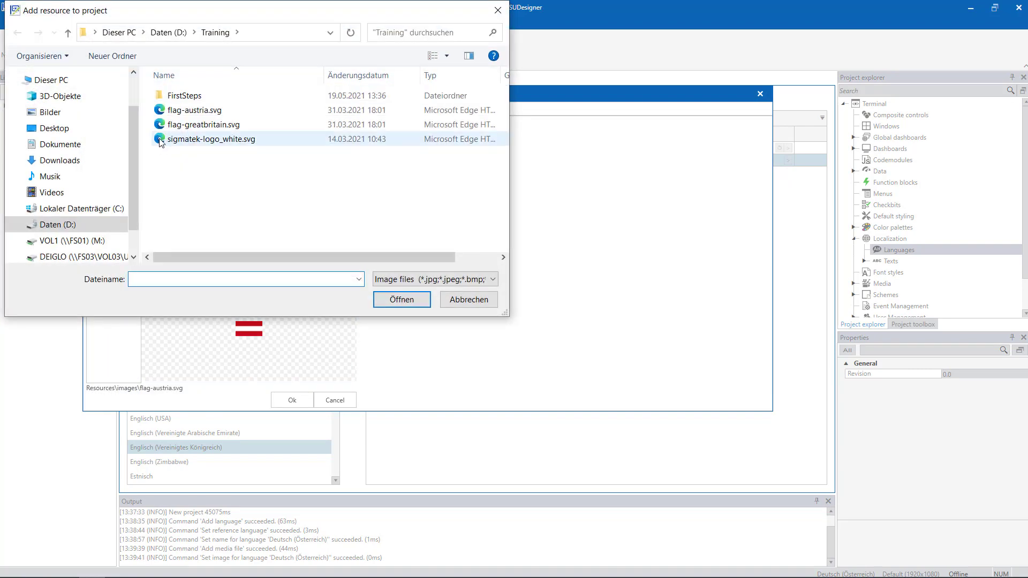
{"action": "left_click", "coordinate": [178, 129]}
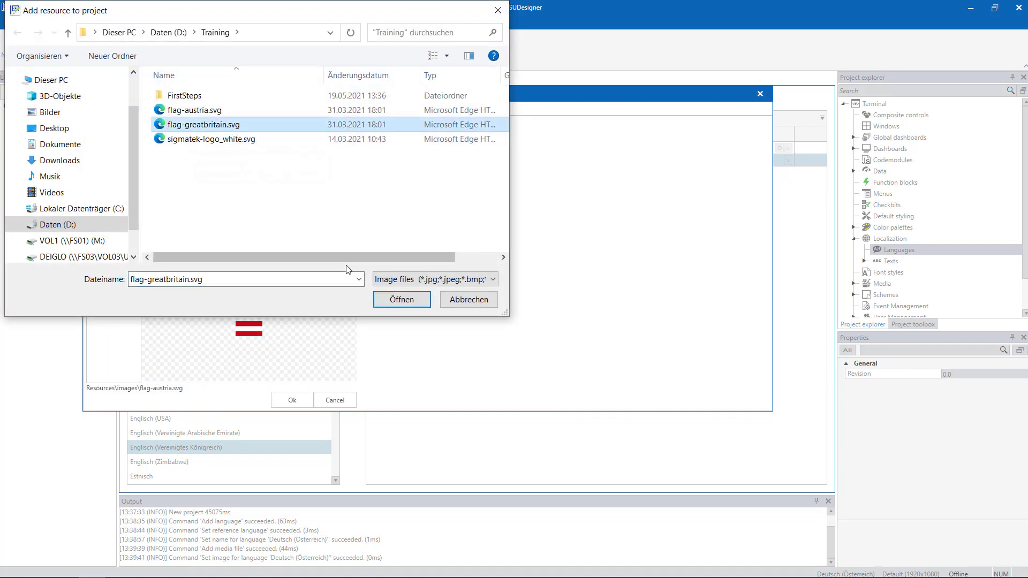
{"action": "left_click", "coordinate": [391, 299]}
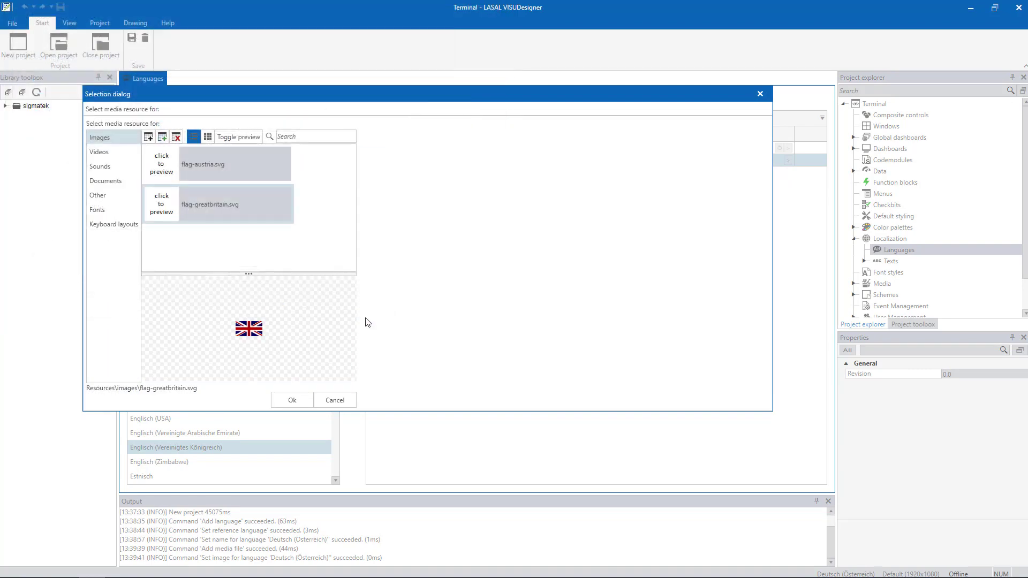
{"action": "left_click", "coordinate": [293, 399]}
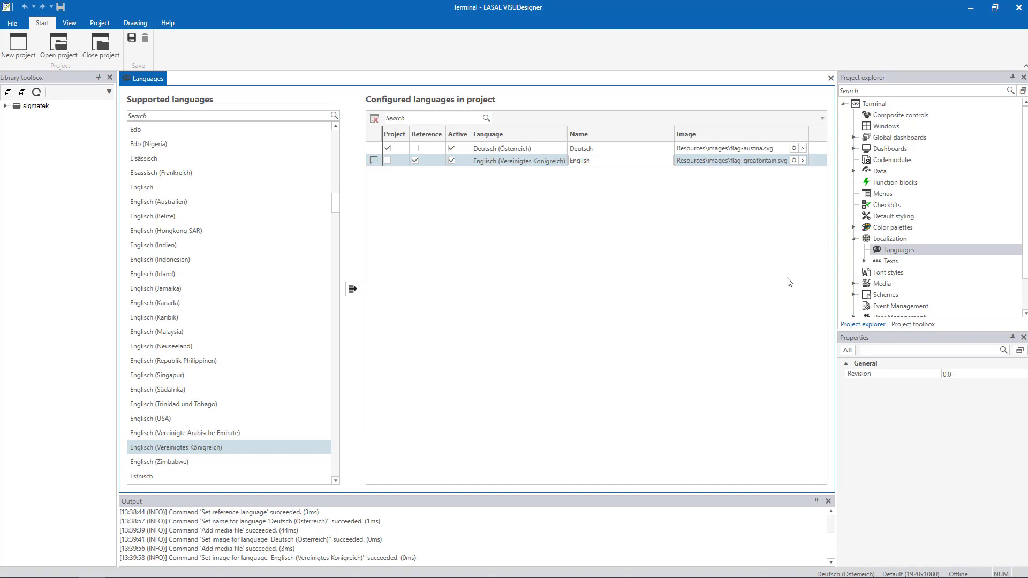
Rename the color palette ColorPalette0 as TrainingColors
{"action": "left_click", "coordinate": [853, 228]}
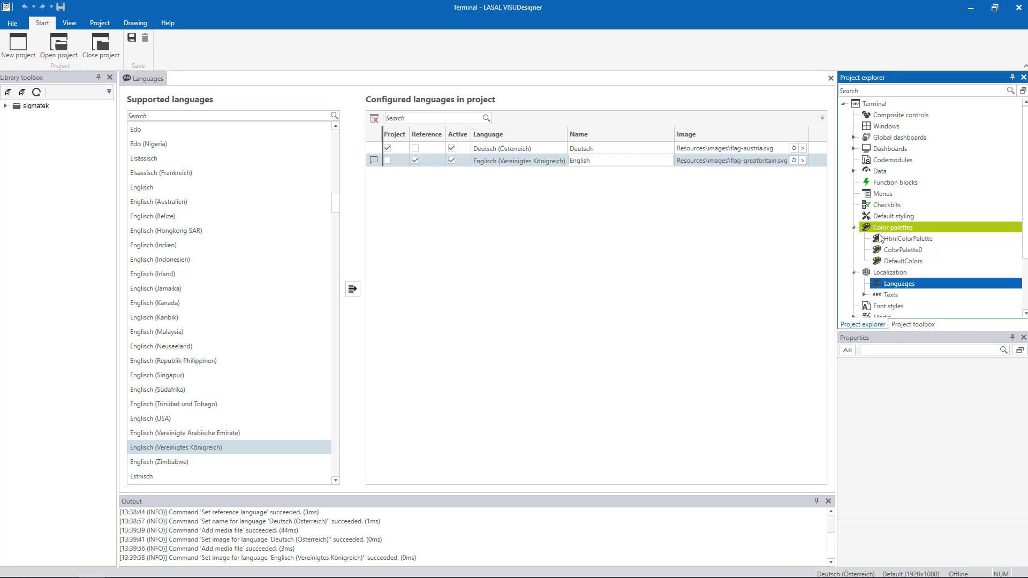
{"action": "left_click", "coordinate": [878, 249]}
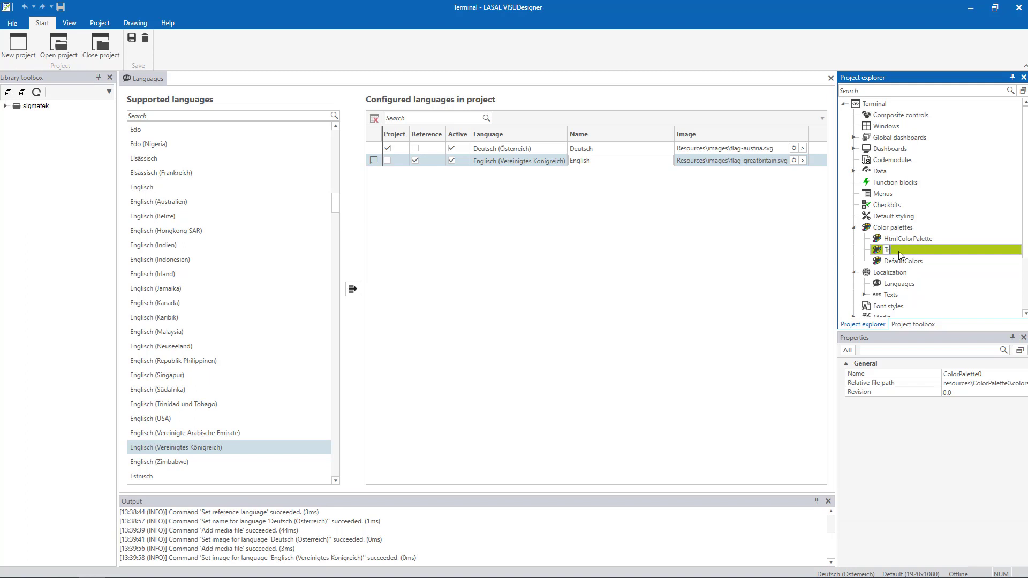
{"action": "type", "text": "TrainingColors"}
{"action": "key", "text": "Return"}
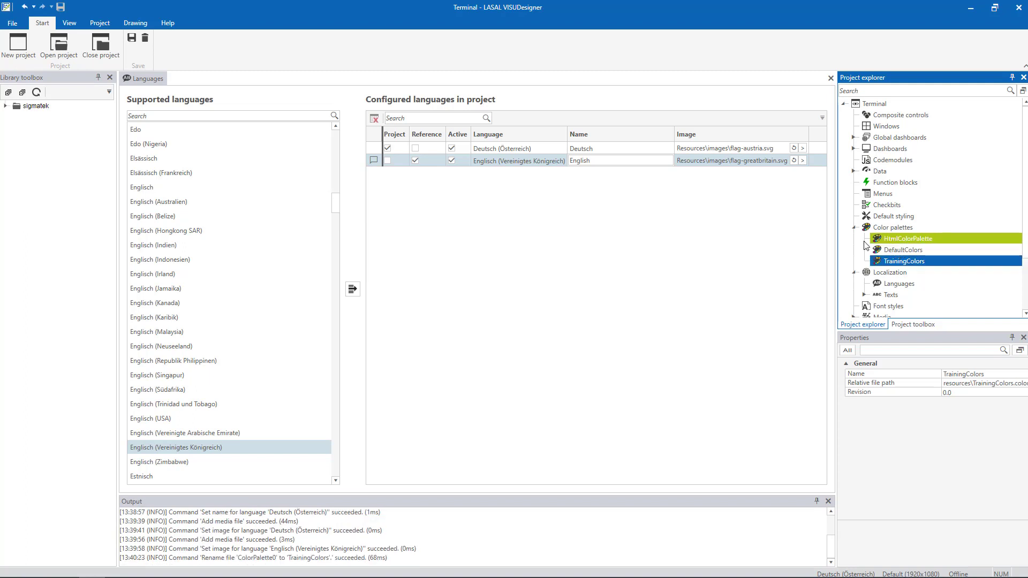
Open the TrainingColors palette and create a new color named Title_BG with RGB values 25, 43, 116
{"action": "double_click", "coordinate": [881, 260]}
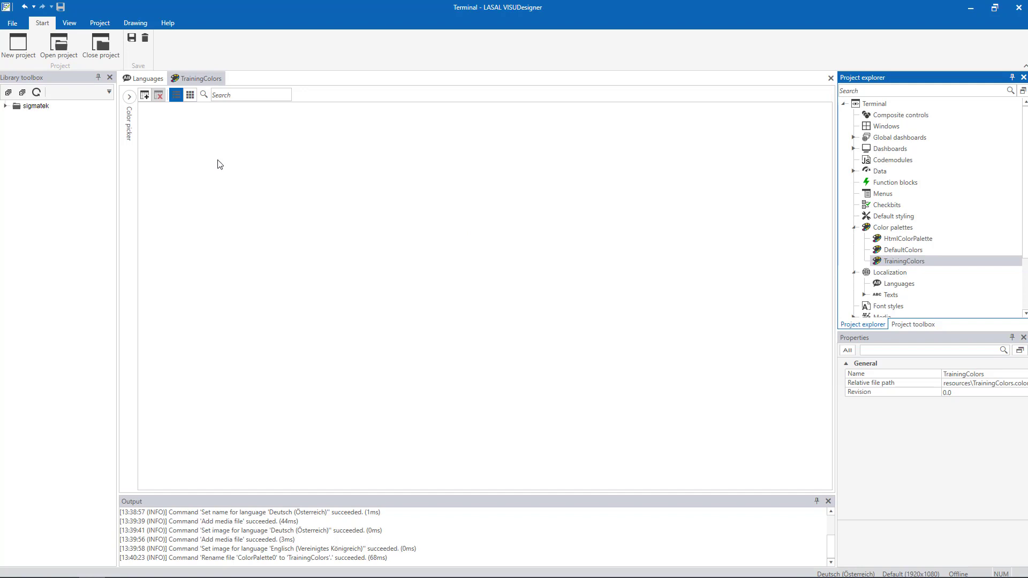
{"action": "left_click", "coordinate": [130, 98]}
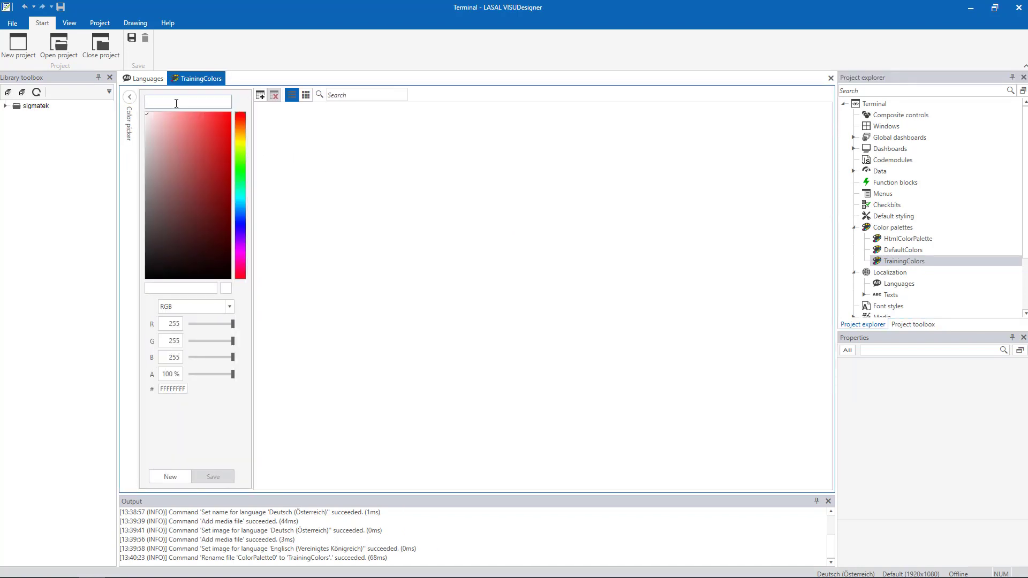
{"action": "type", "text": "Title_BG"}
{"action": "left_click", "coordinate": [179, 328]}
{"action": "double_click", "coordinate": [168, 323]}
{"action": "type", "text": "25"}
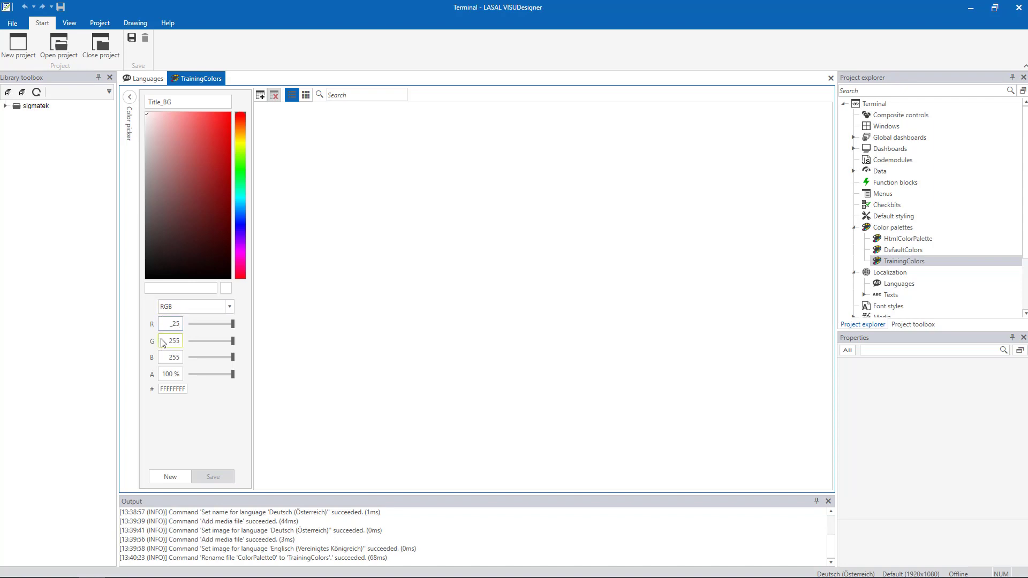
{"action": "key", "text": "Tab"}
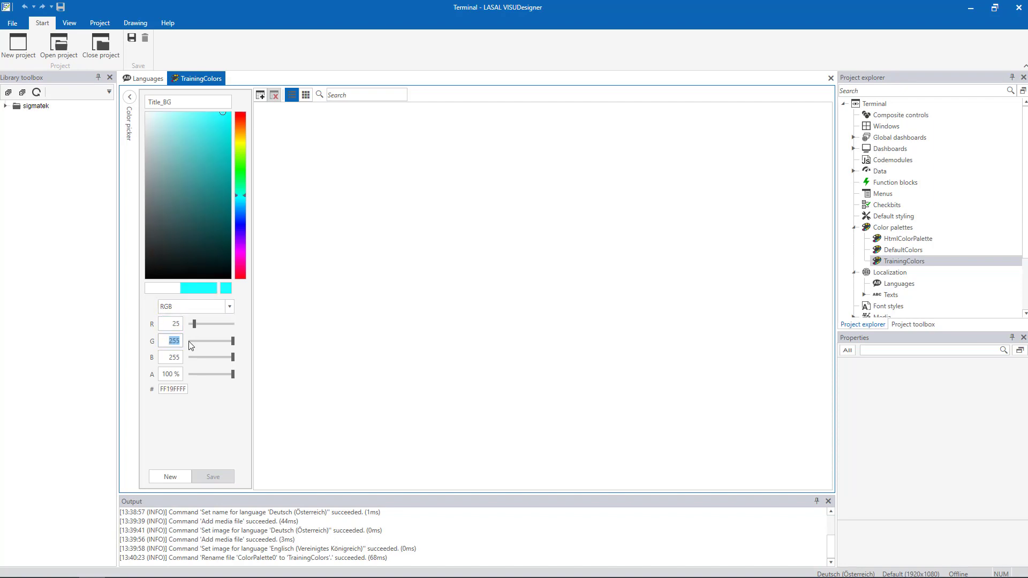
{"action": "type", "text": "43"}
{"action": "key", "text": "Tab"}
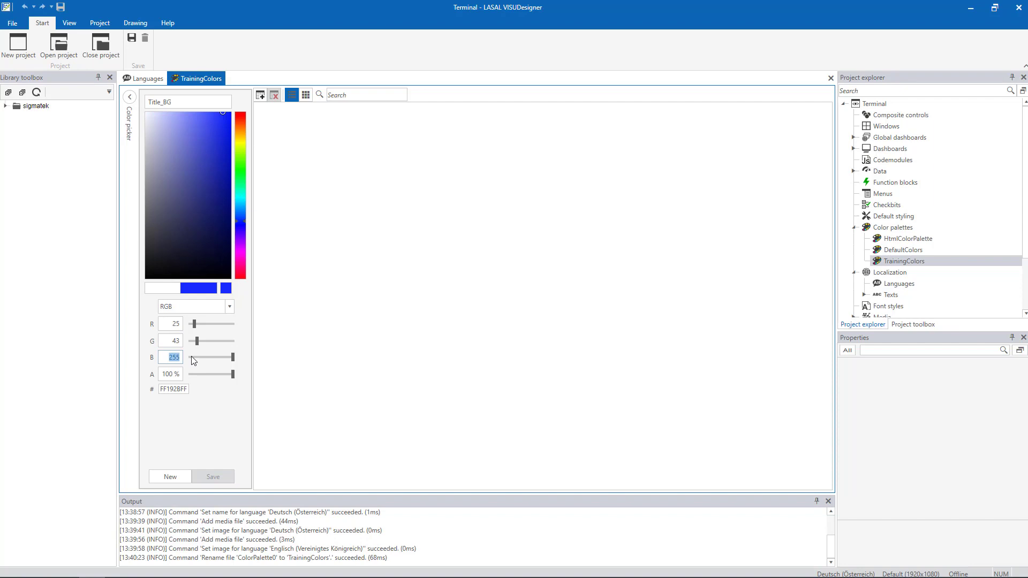
{"action": "left_click", "coordinate": [172, 476]}
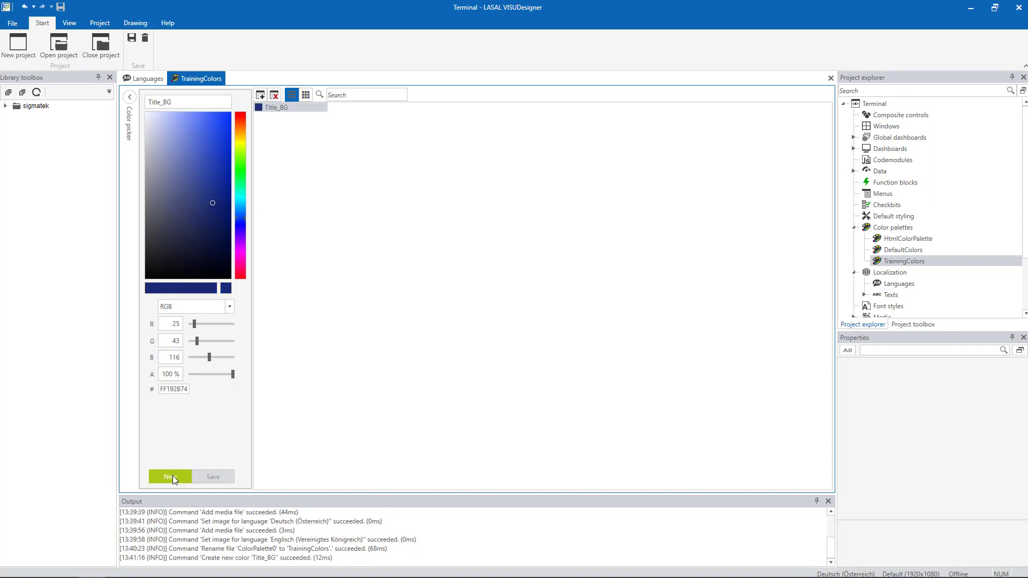
Create a second color in the TrainingColors palette named Global_BG with RGB values 220, 220, 220
{"action": "left_click_drag", "start_coordinate": [172, 101], "coordinate": [146, 103]}
{"action": "type", "text": "Gl"}
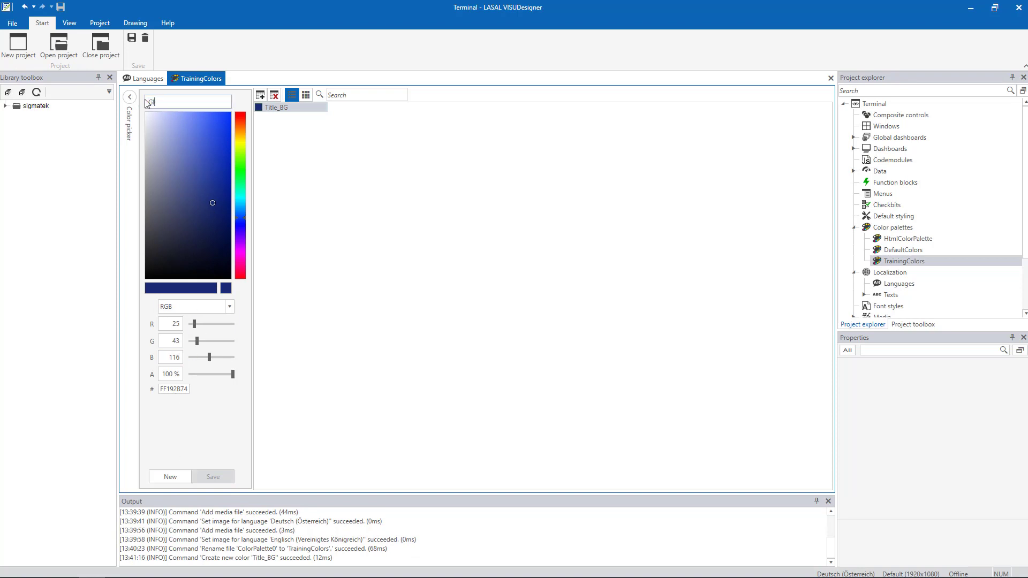
{"action": "type", "text": "obal_BG"}
{"action": "left_click", "coordinate": [163, 325]}
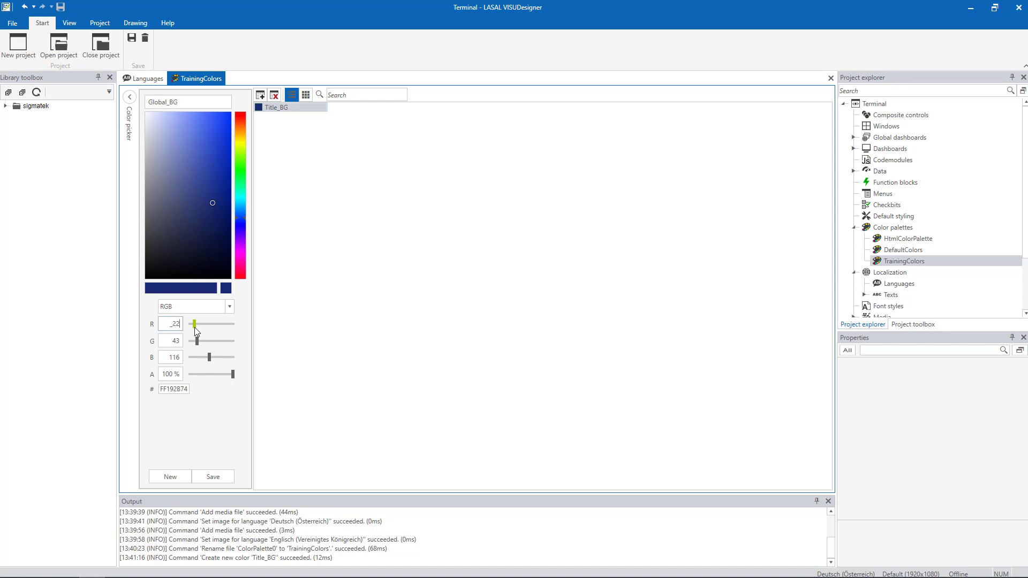
{"action": "type", "text": "220"}
{"action": "key", "text": "Tab"}
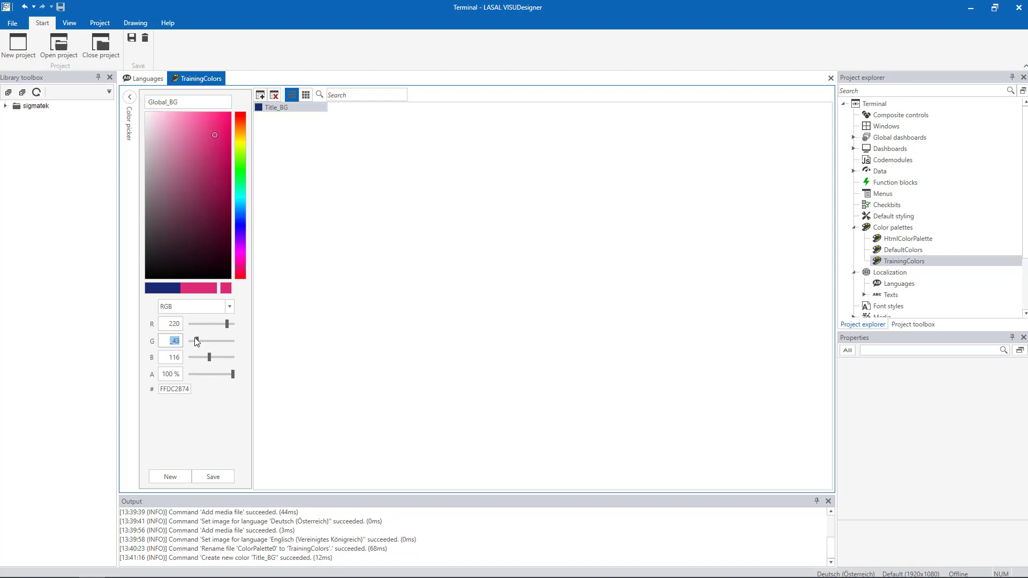
{"action": "type", "text": "220"}
{"action": "key", "text": "Tab"}
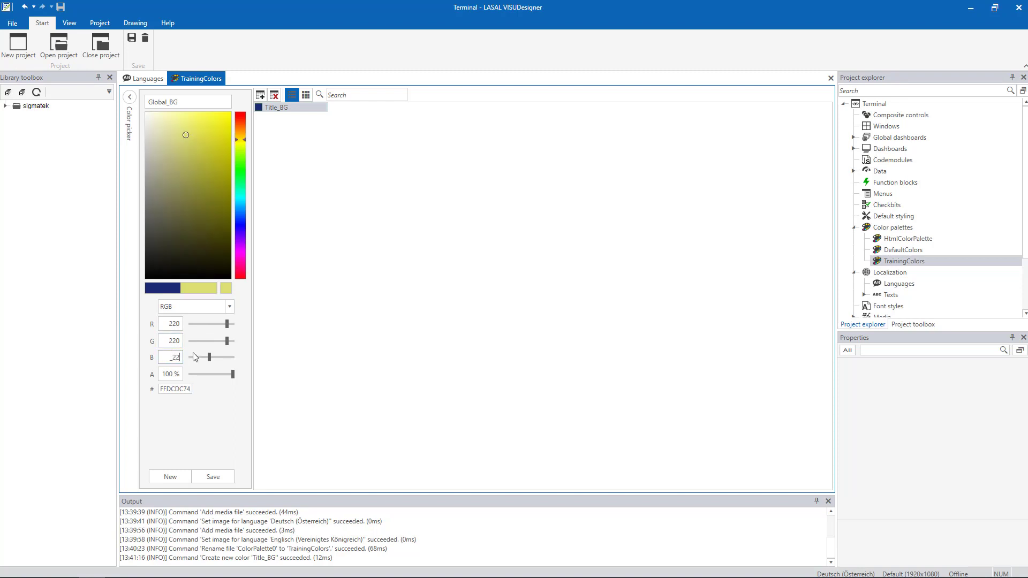
{"action": "type", "text": "220"}
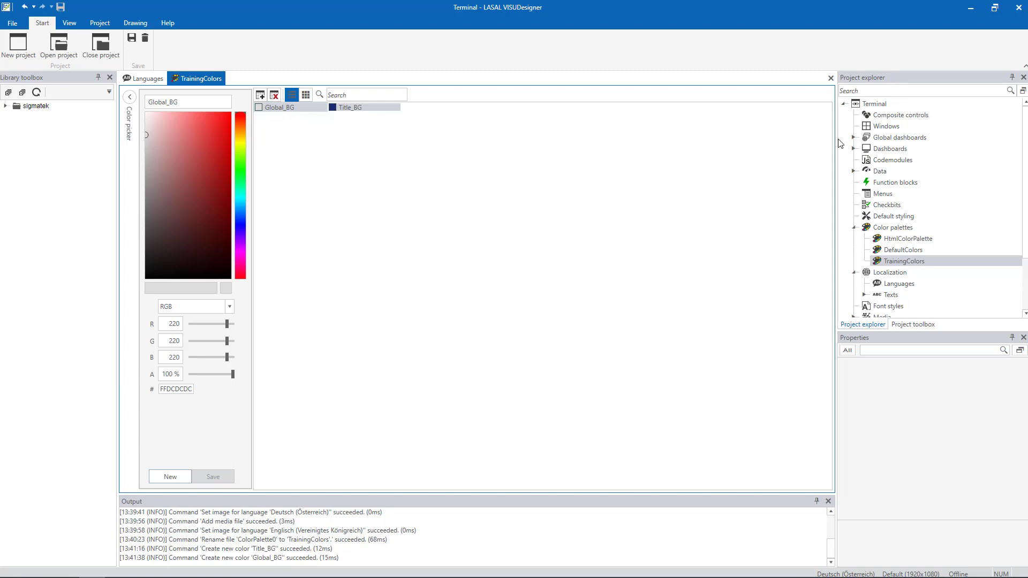
Set the background color of the Default view to Global_BG from the TrainingColors palette
{"action": "scroll", "coordinate": [872, 152], "scroll_direction": "down", "scroll_amount": 2}
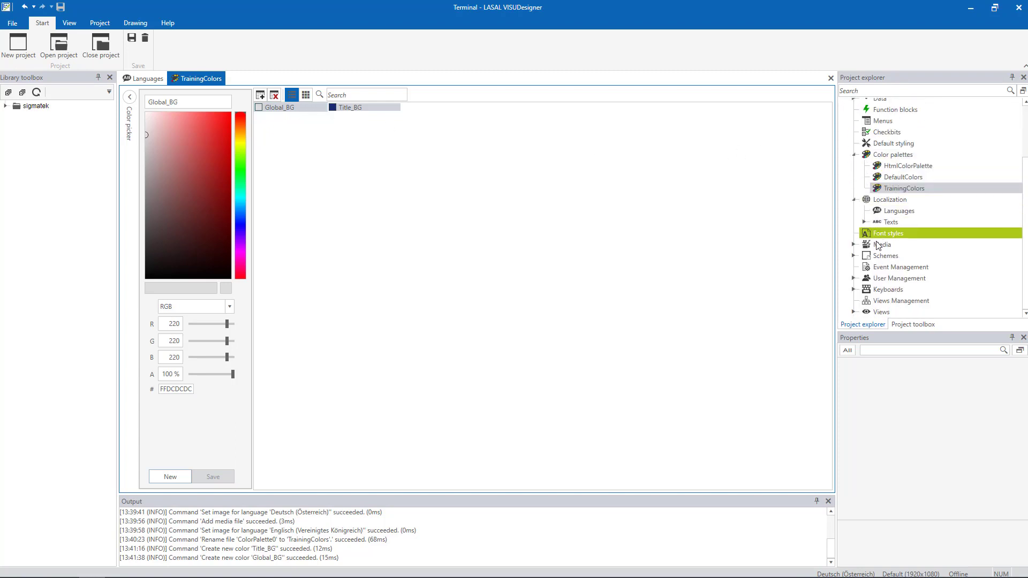
{"action": "left_click", "coordinate": [857, 316]}
{"action": "left_click", "coordinate": [854, 313]}
{"action": "left_click", "coordinate": [884, 312]}
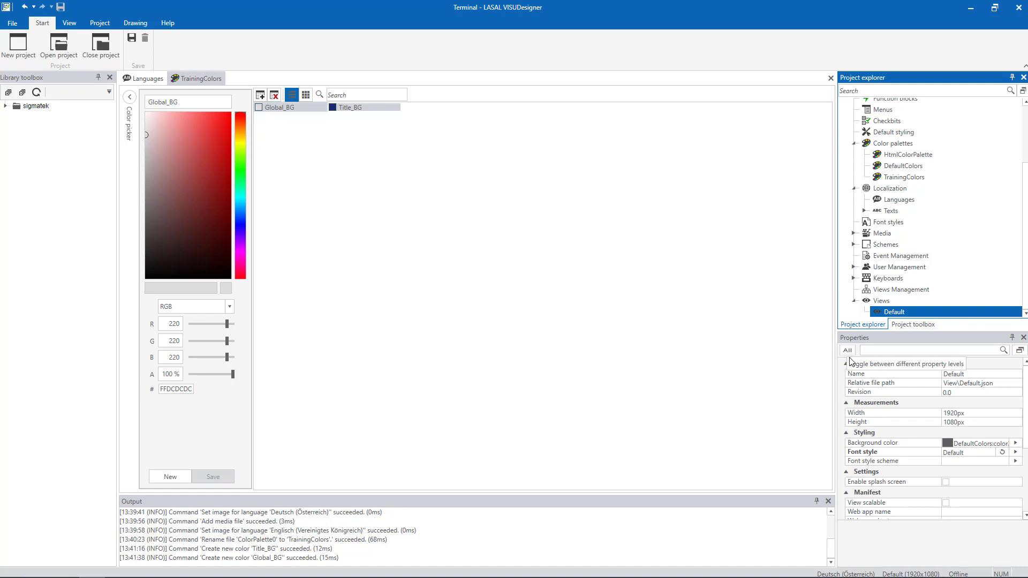
{"action": "left_click", "coordinate": [862, 442]}
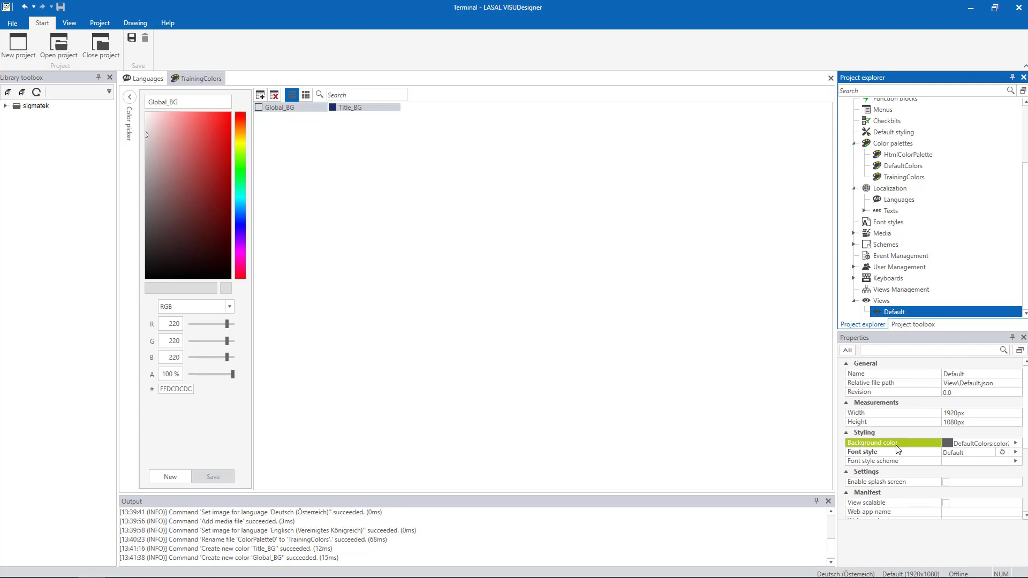
{"action": "left_click", "coordinate": [1016, 444]}
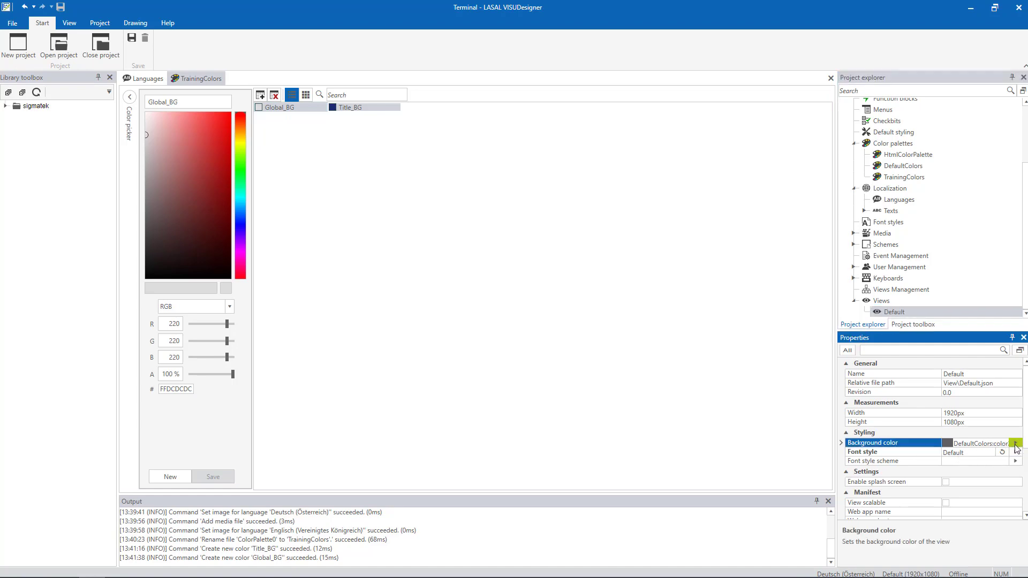
{"action": "left_click", "coordinate": [107, 166]}
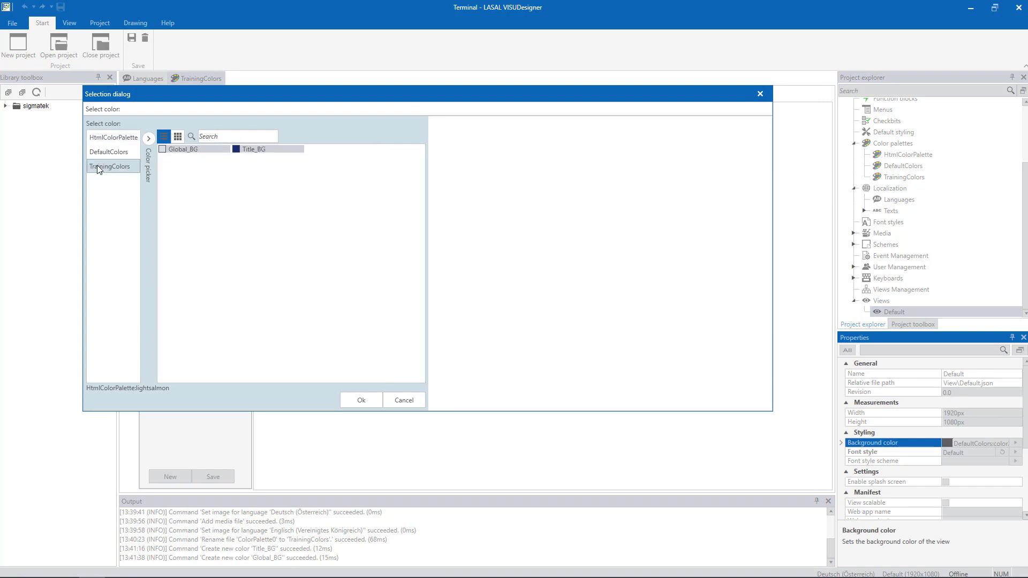
{"action": "left_click", "coordinate": [179, 152]}
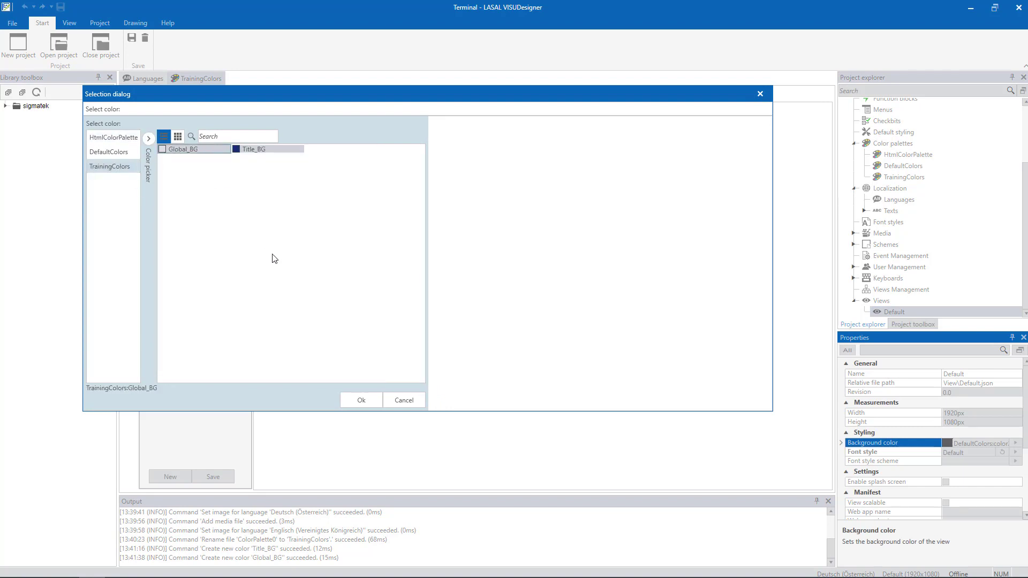
{"action": "left_click", "coordinate": [361, 400]}
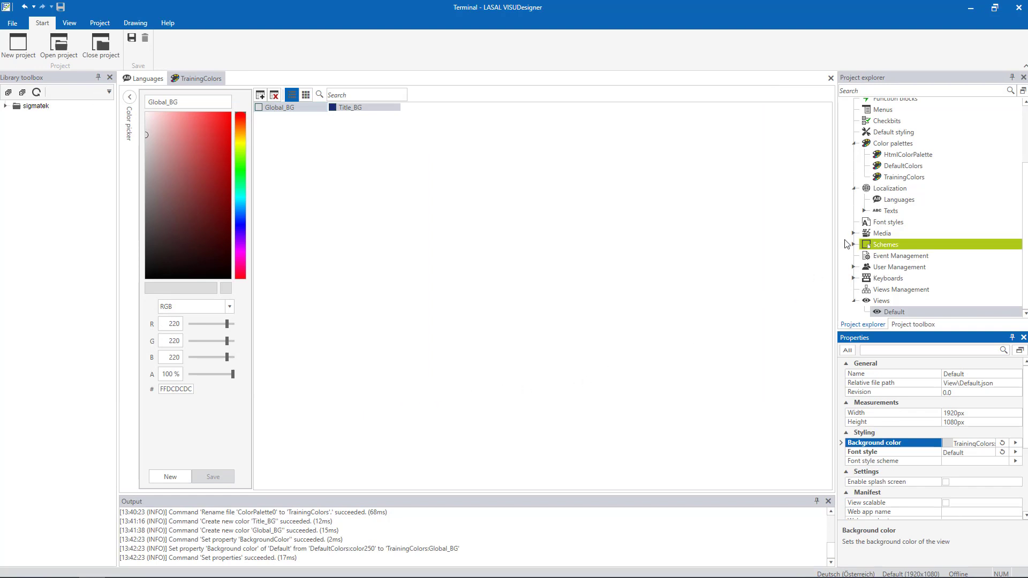
Rename the global dashboard GlobalDashboard0 as Global_1920x1080
{"action": "scroll", "coordinate": [889, 292], "scroll_direction": "up", "scroll_amount": 3}
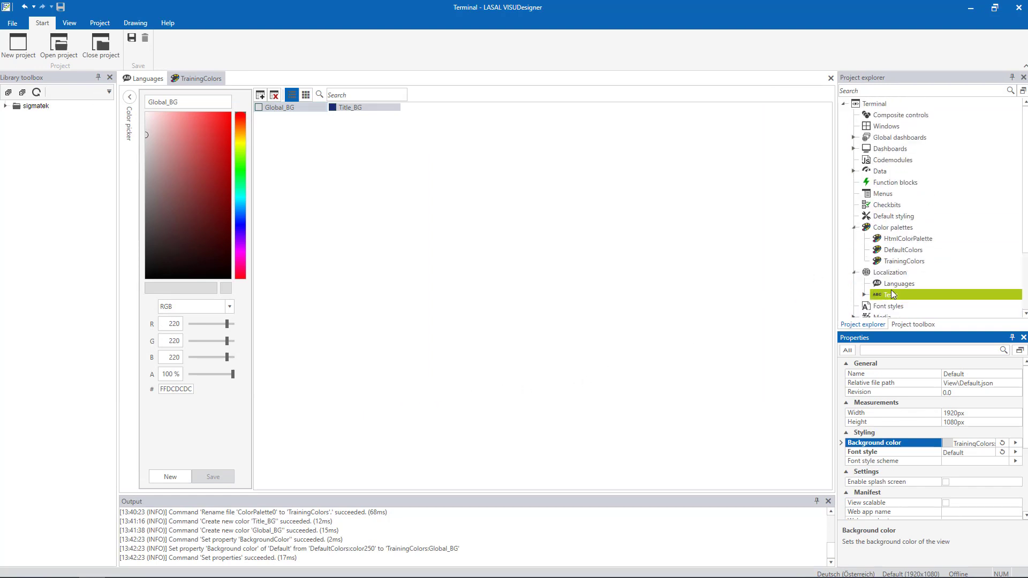
{"action": "left_click", "coordinate": [854, 137]}
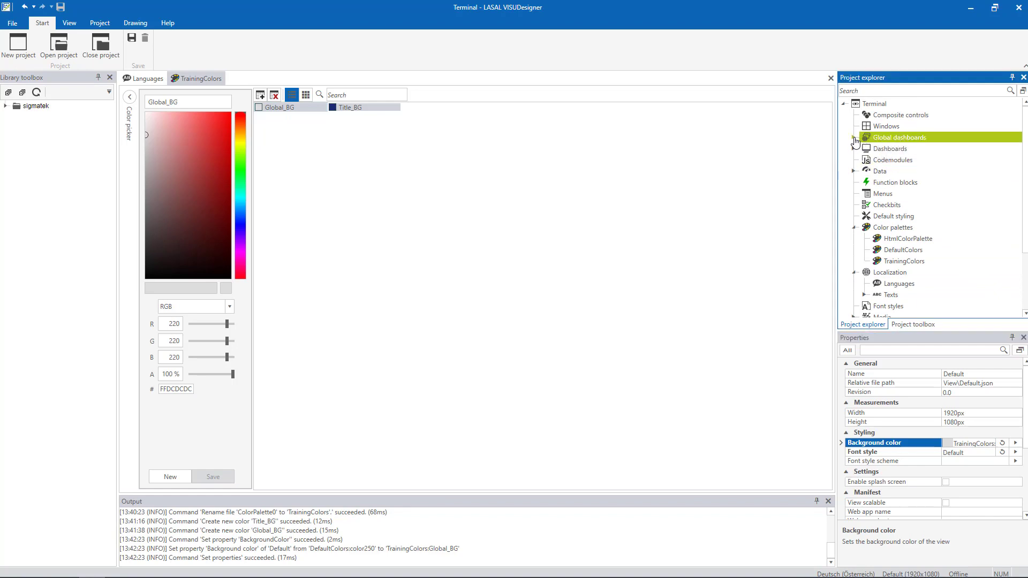
{"action": "left_click", "coordinate": [892, 149]}
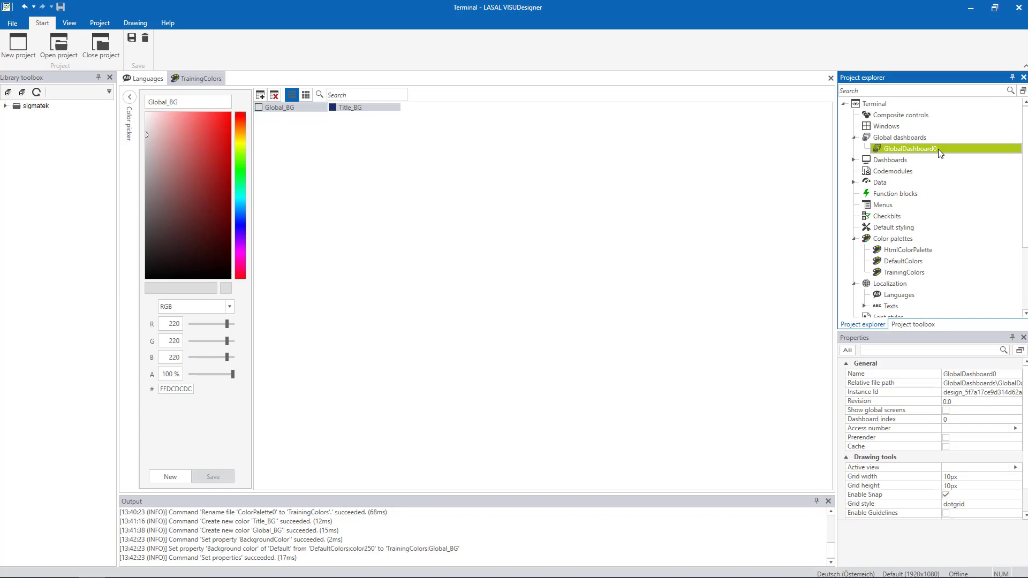
{"action": "left_click", "coordinate": [938, 149]}
{"action": "type", "text": "Globa"}
{"action": "type", "text": "l_1920x1080"}
{"action": "key", "text": "Return"}
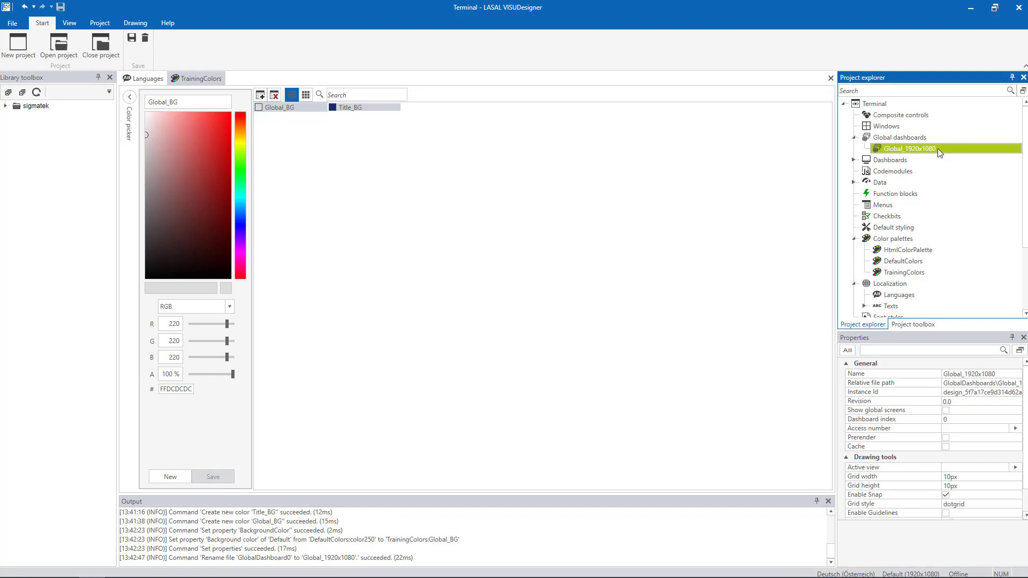
Open the Global_1920x1080 global dashboard for editing and fit its whole drawing area to the window
{"action": "double_click", "coordinate": [937, 149]}
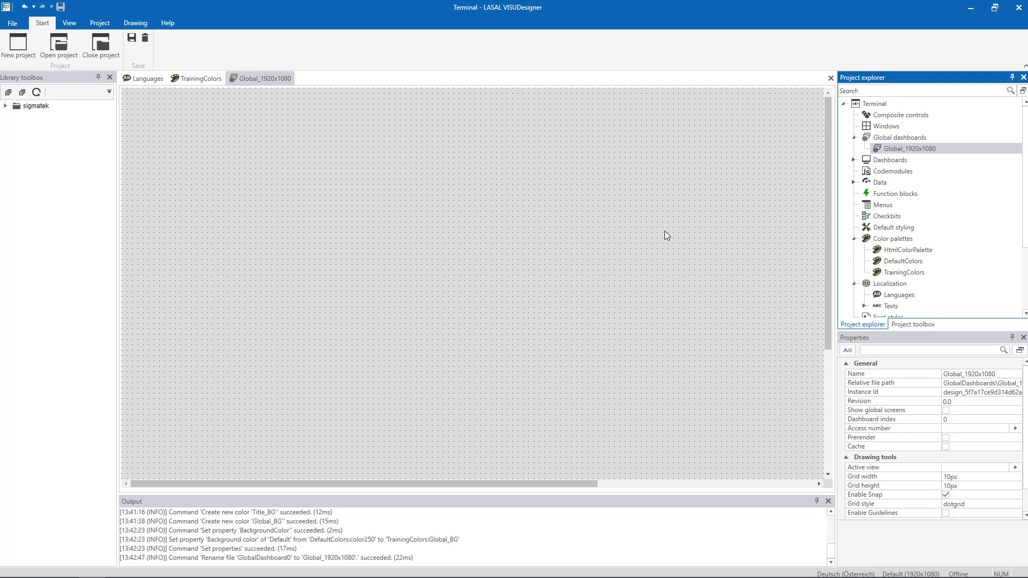
{"action": "scroll", "coordinate": [666, 236], "scroll_direction": "down", "scroll_amount": 3}
{"action": "scroll", "coordinate": [665, 232], "scroll_direction": "up", "scroll_amount": 3}
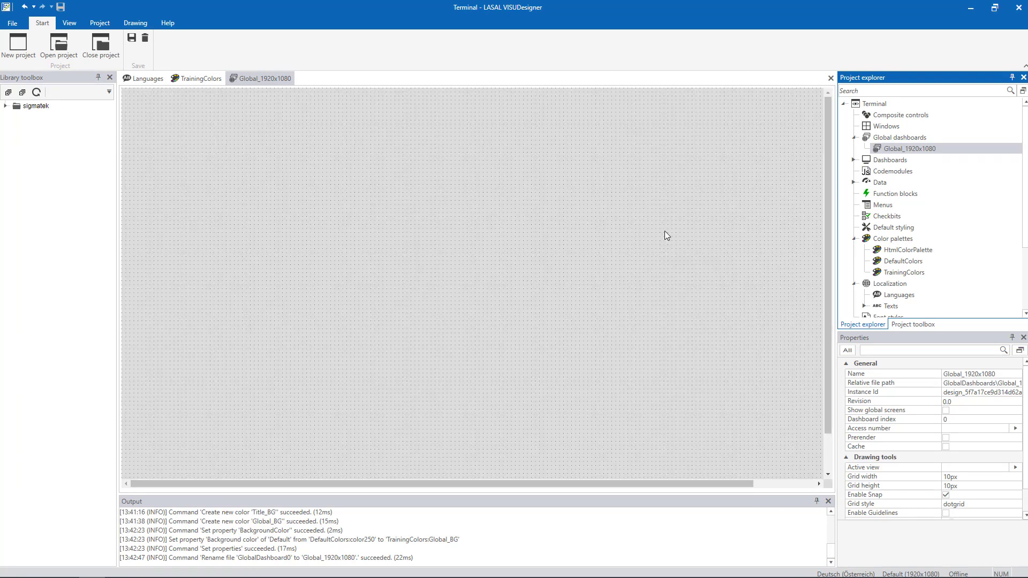
{"action": "scroll", "coordinate": [665, 232], "scroll_direction": "down", "scroll_amount": 3}
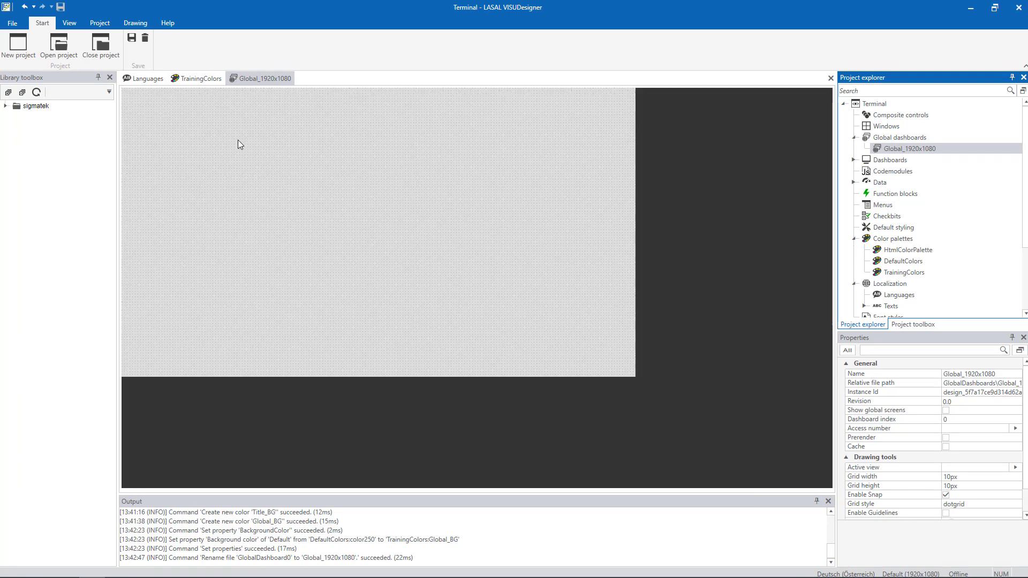
{"action": "left_click", "coordinate": [136, 23]}
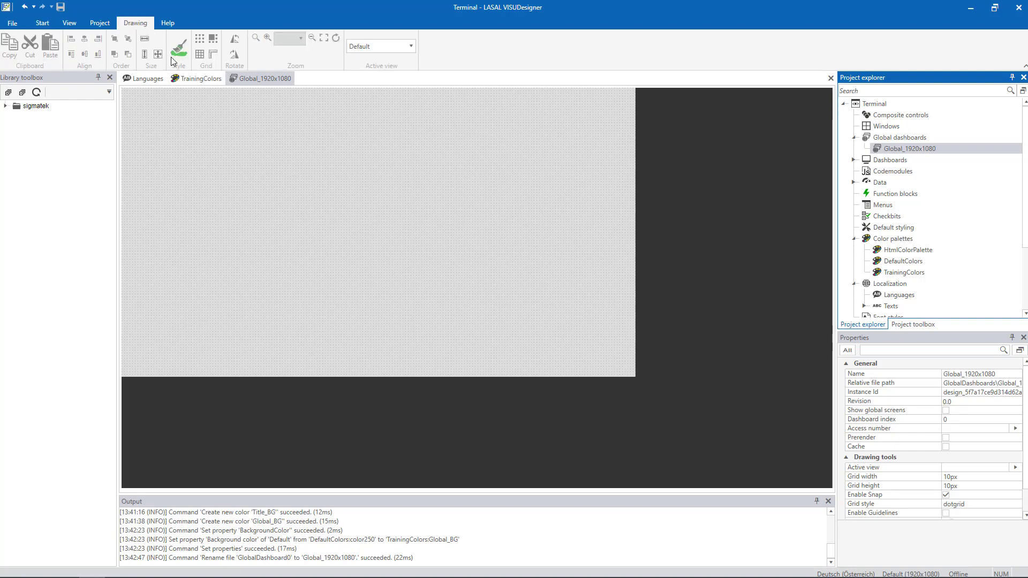
{"action": "left_click", "coordinate": [248, 107]}
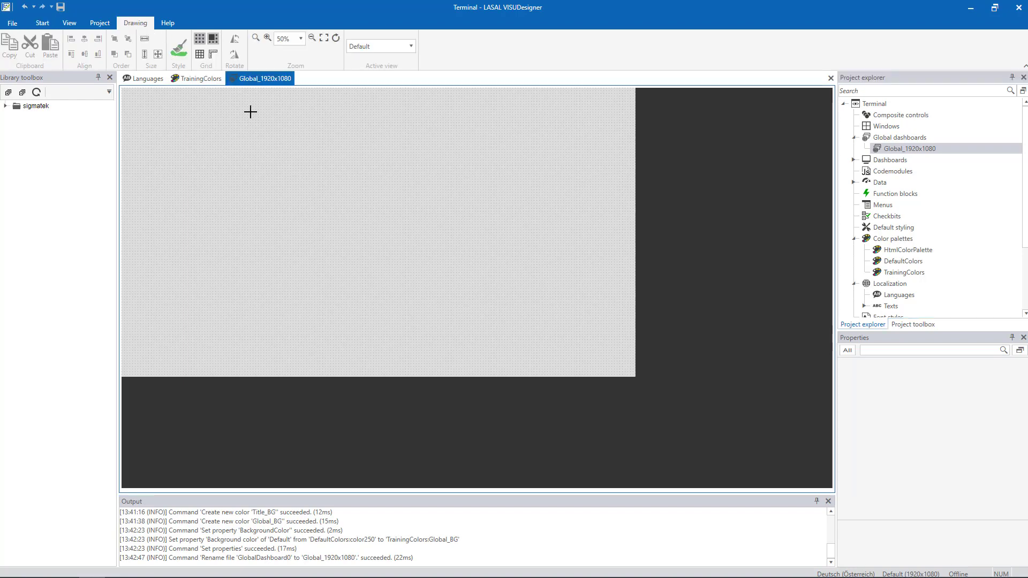
{"action": "left_click", "coordinate": [324, 39]}
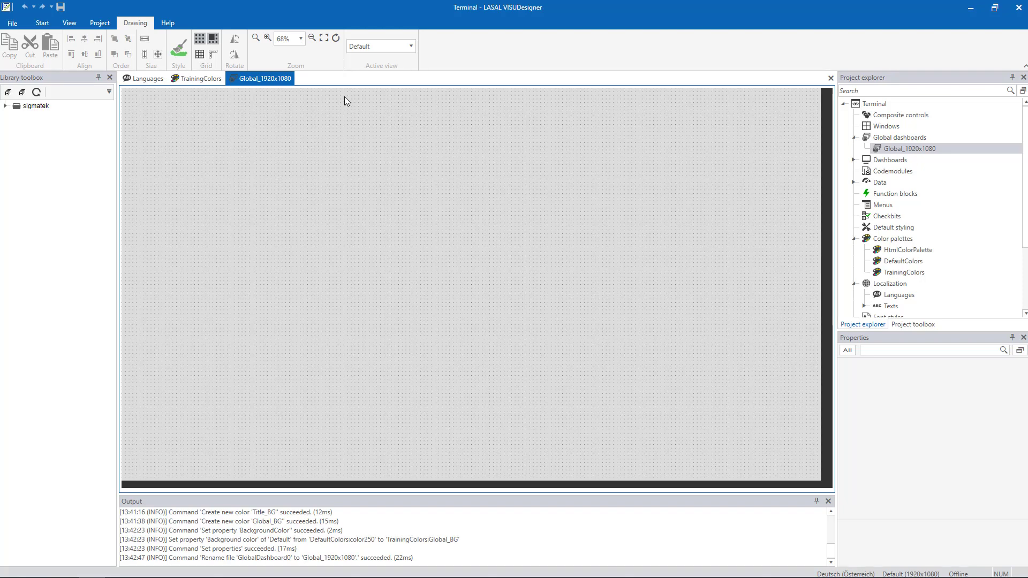
Add a Rectangle control from the sigmatek Drawing library near the upper-left corner of the Global_1920x1080 dashboard
{"action": "left_click", "coordinate": [6, 106]}
{"action": "left_click", "coordinate": [16, 106]}
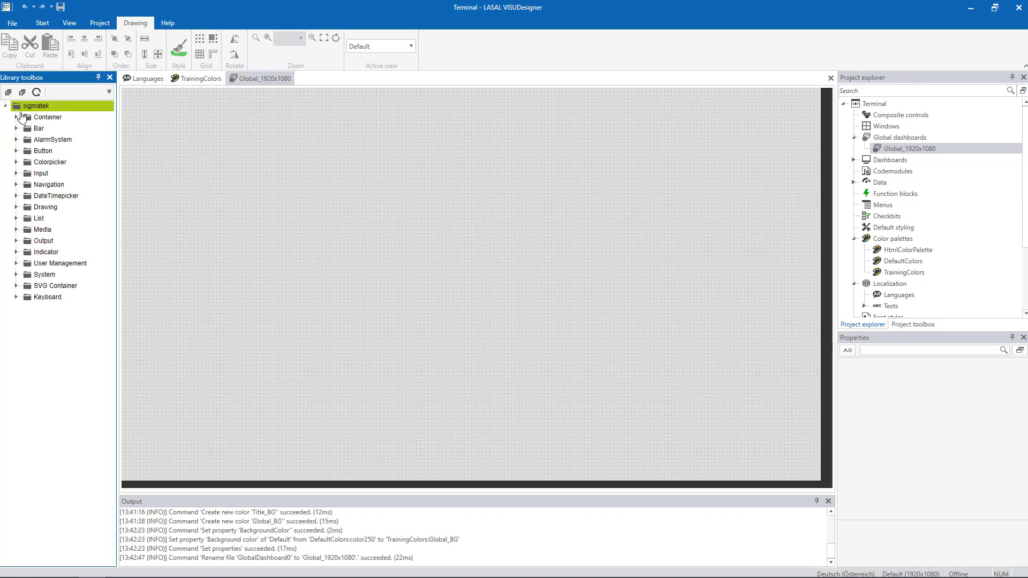
{"action": "left_click", "coordinate": [16, 207]}
{"action": "left_click", "coordinate": [46, 209]}
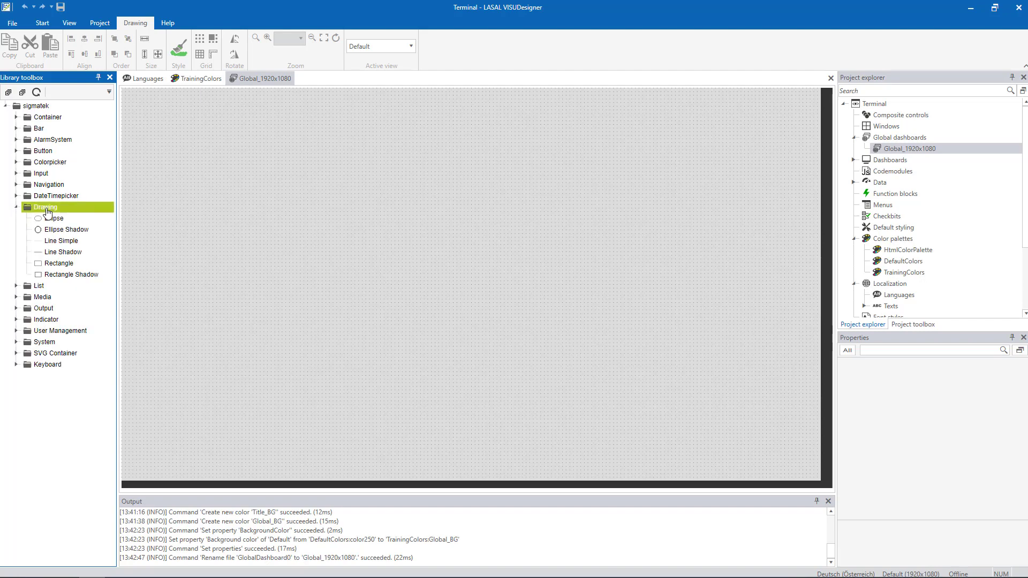
{"action": "left_click_drag", "start_coordinate": [48, 264], "coordinate": [137, 107]}
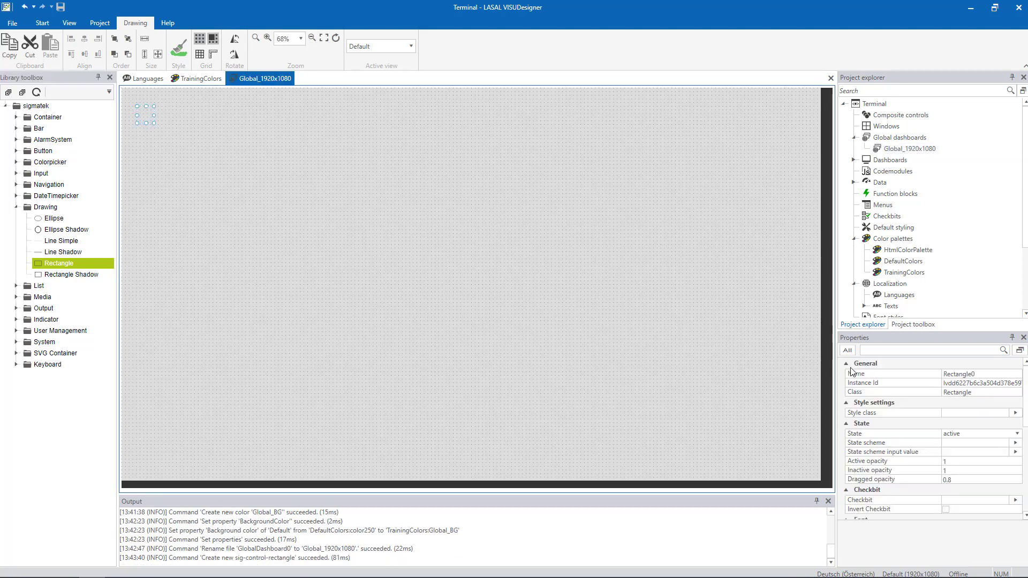
Rename the new rectangle control as Title_BG
{"action": "left_click", "coordinate": [984, 383]}
{"action": "left_click", "coordinate": [985, 374]}
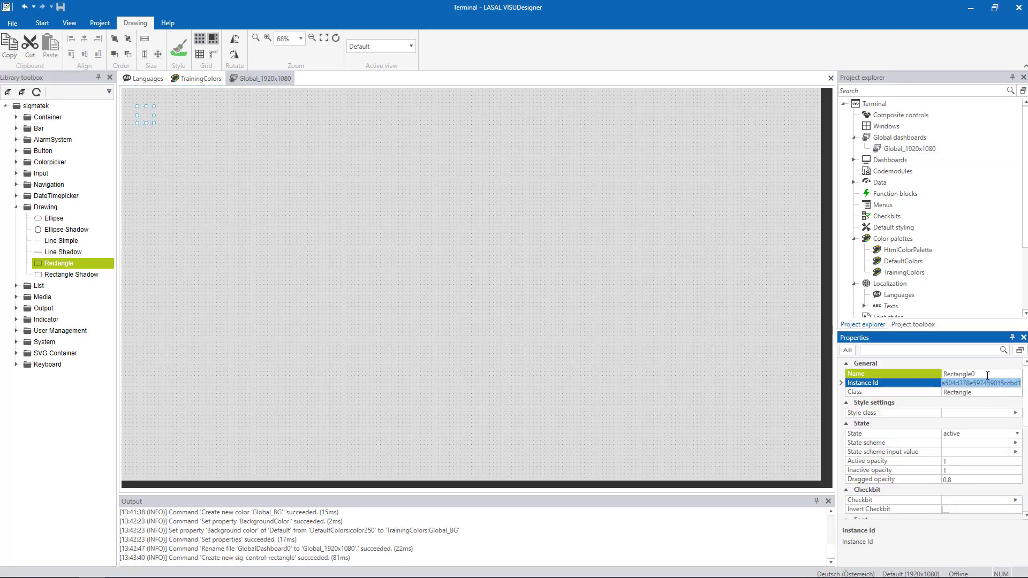
{"action": "key", "text": "BackSpace"}
{"action": "type", "text": "Tit"}
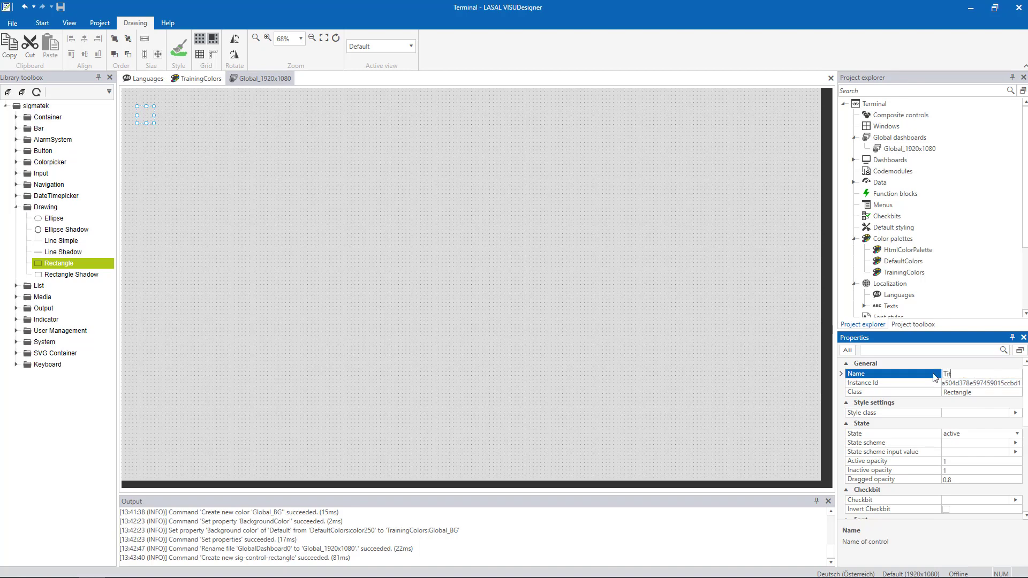
{"action": "type", "text": "le_BG"}
{"action": "key", "text": "Return"}
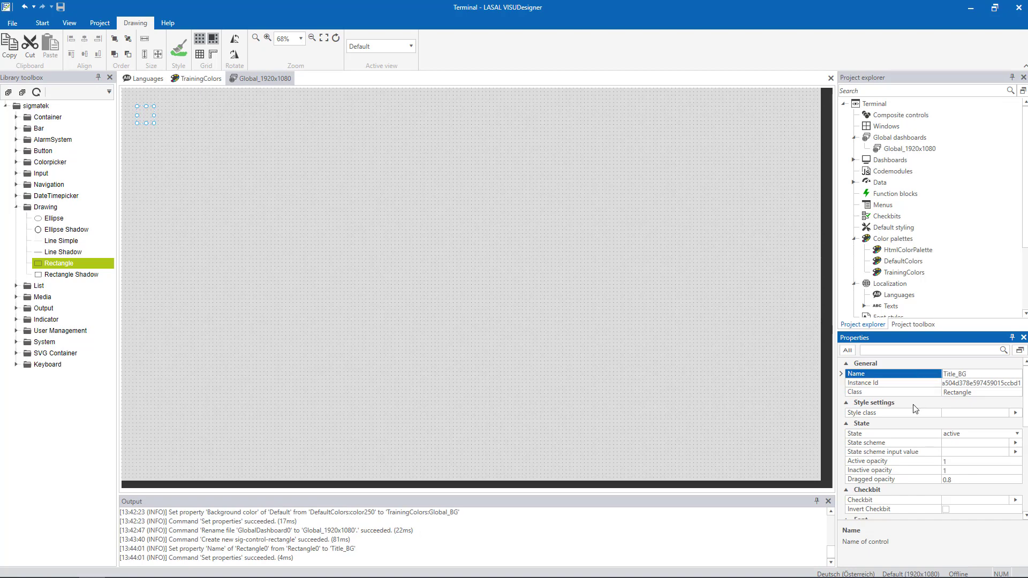
Set the rectangle's background color to Title_BG from the TrainingColors palette
{"action": "scroll", "coordinate": [913, 404], "scroll_direction": "down", "scroll_amount": 5}
{"action": "left_click", "coordinate": [897, 442]}
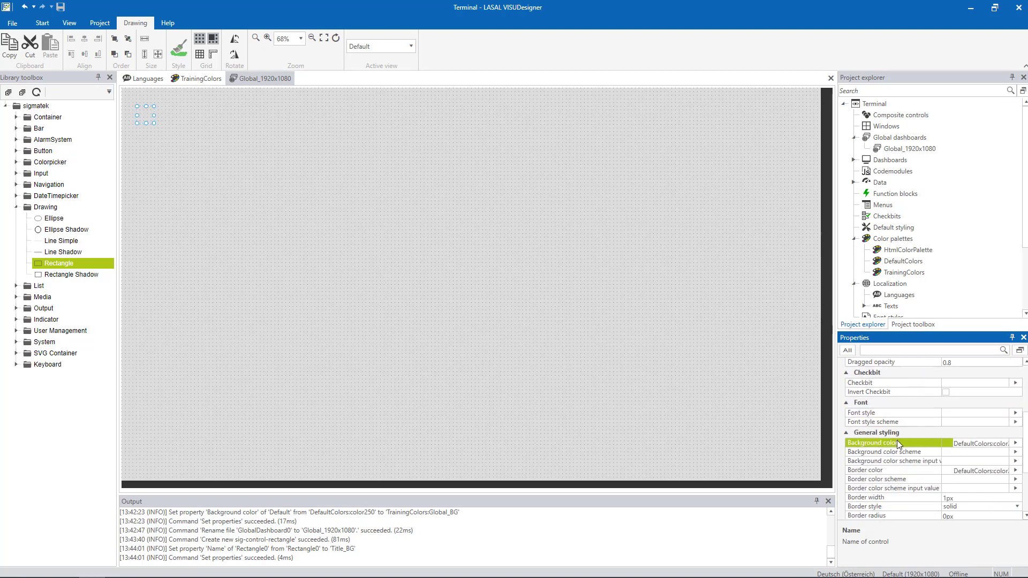
{"action": "left_click", "coordinate": [1016, 444]}
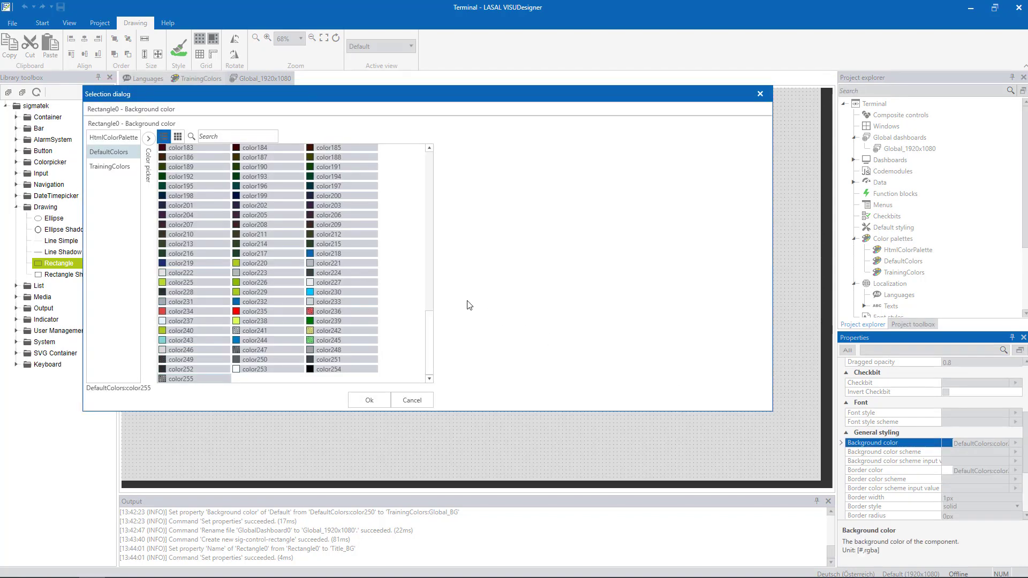
{"action": "left_click", "coordinate": [108, 166]}
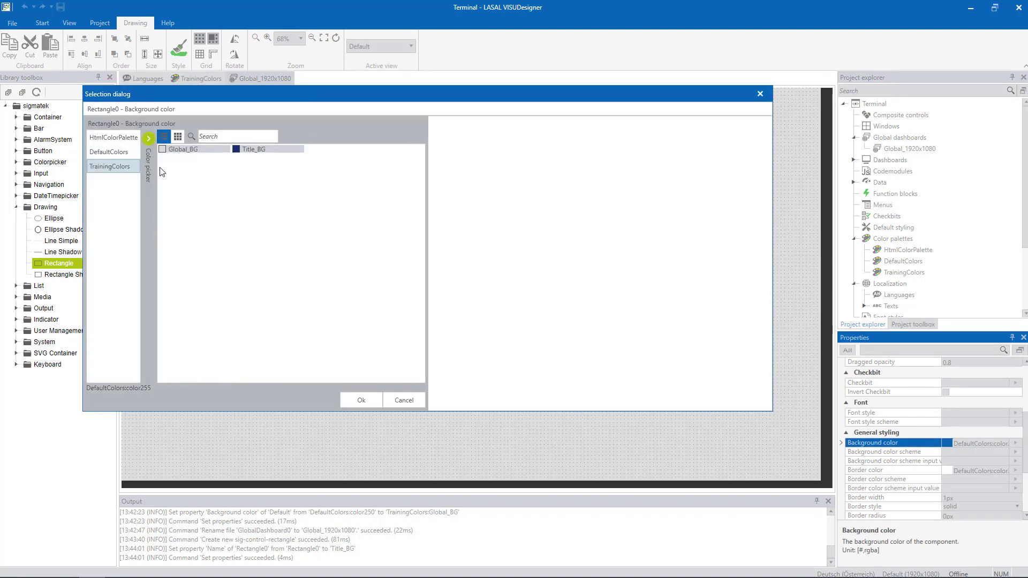
{"action": "left_click", "coordinate": [254, 149]}
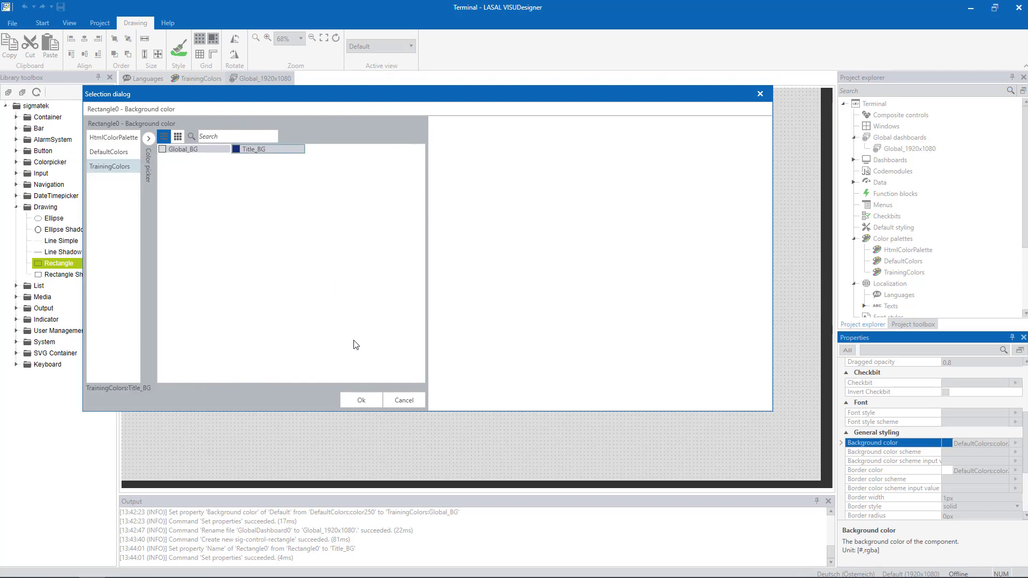
{"action": "left_click", "coordinate": [362, 397]}
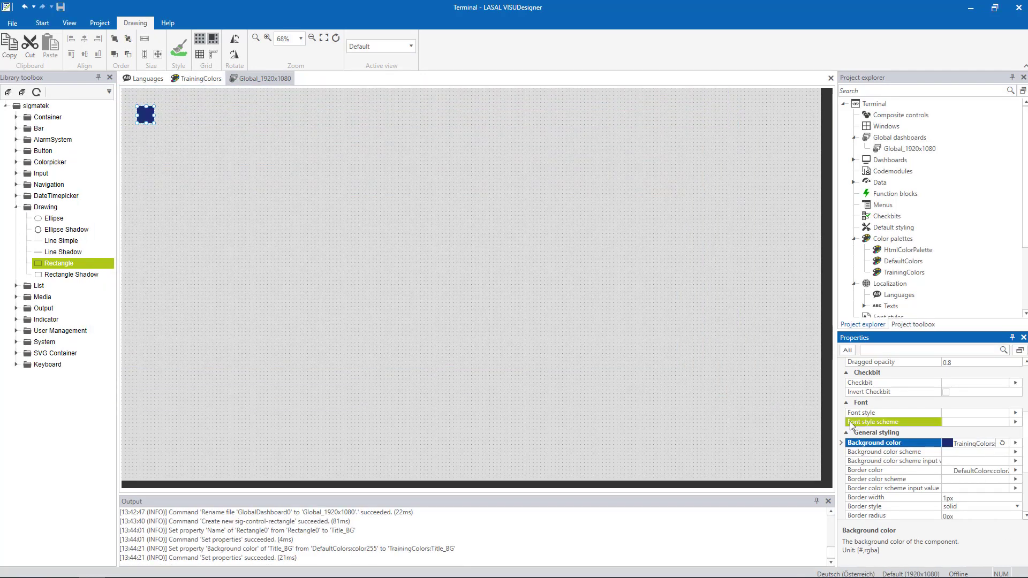
Set the Title_BG rectangle's border width to 0 px and its border style to none
{"action": "scroll", "coordinate": [855, 429], "scroll_direction": "down", "scroll_amount": 1}
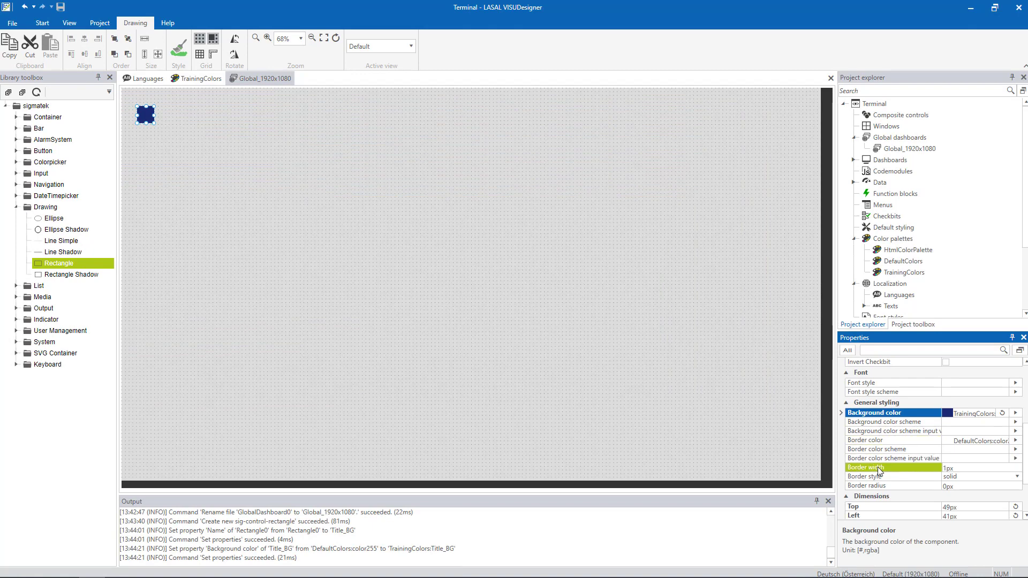
{"action": "left_click", "coordinate": [969, 469]}
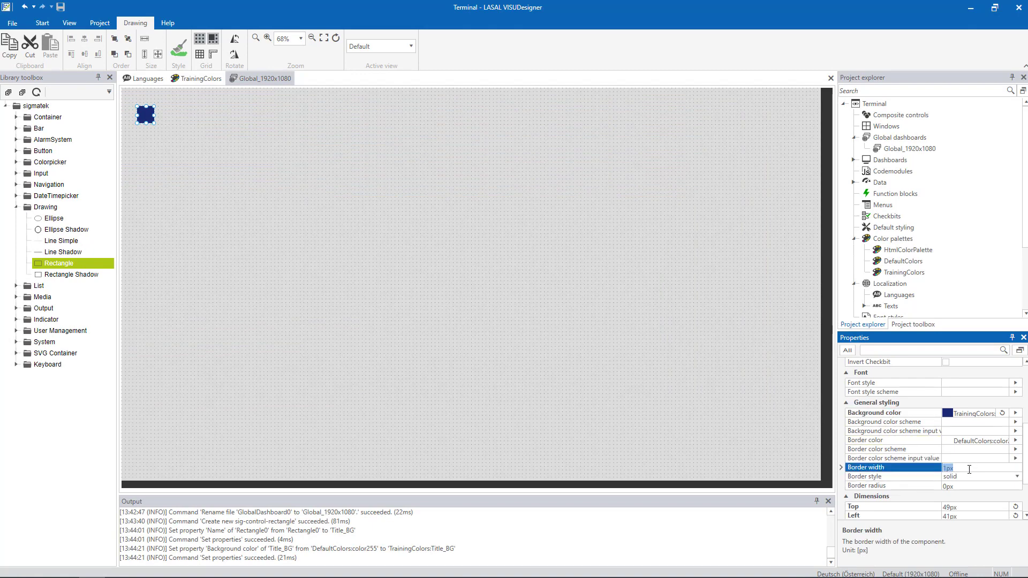
{"action": "type", "text": "0"}
{"action": "key", "text": "Return"}
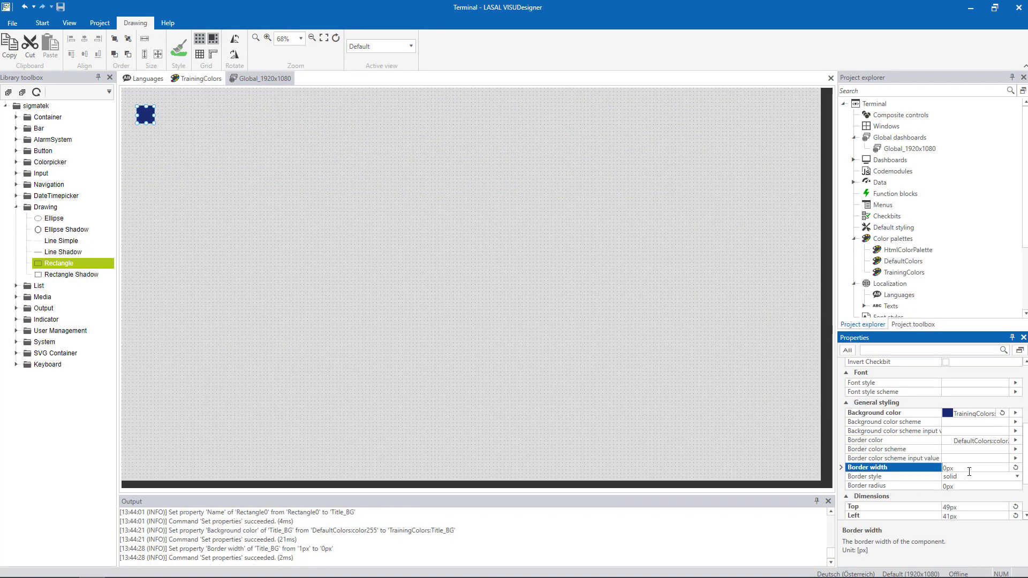
{"action": "left_click", "coordinate": [967, 476]}
{"action": "left_click", "coordinate": [964, 476]}
{"action": "left_click", "coordinate": [961, 487]}
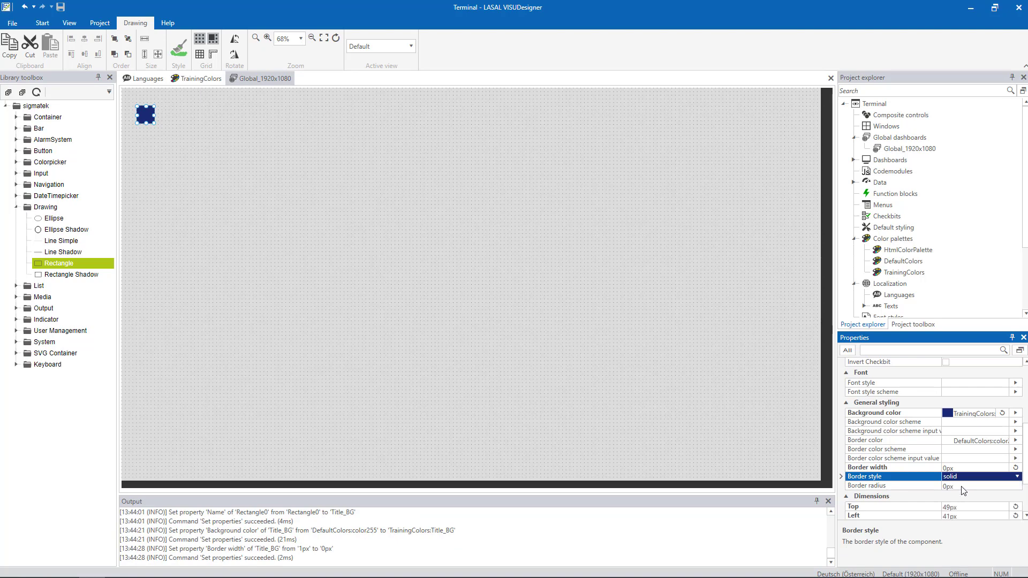
Position the Title_BG rectangle at the dashboard's origin by setting its Top and Left values to 0 px
{"action": "scroll", "coordinate": [963, 490], "scroll_direction": "down", "scroll_amount": 1}
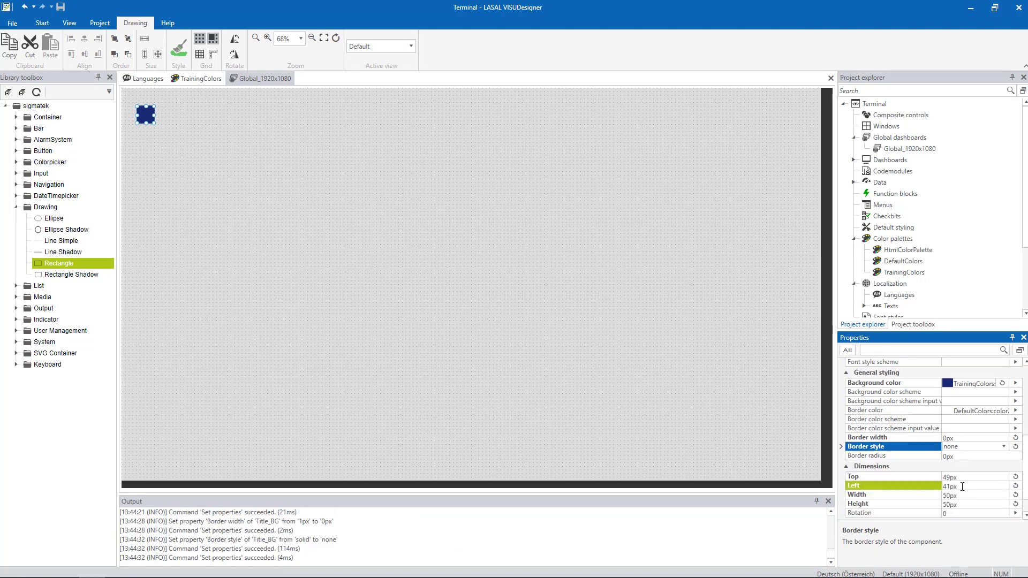
{"action": "scroll", "coordinate": [960, 485], "scroll_direction": "down", "scroll_amount": 1}
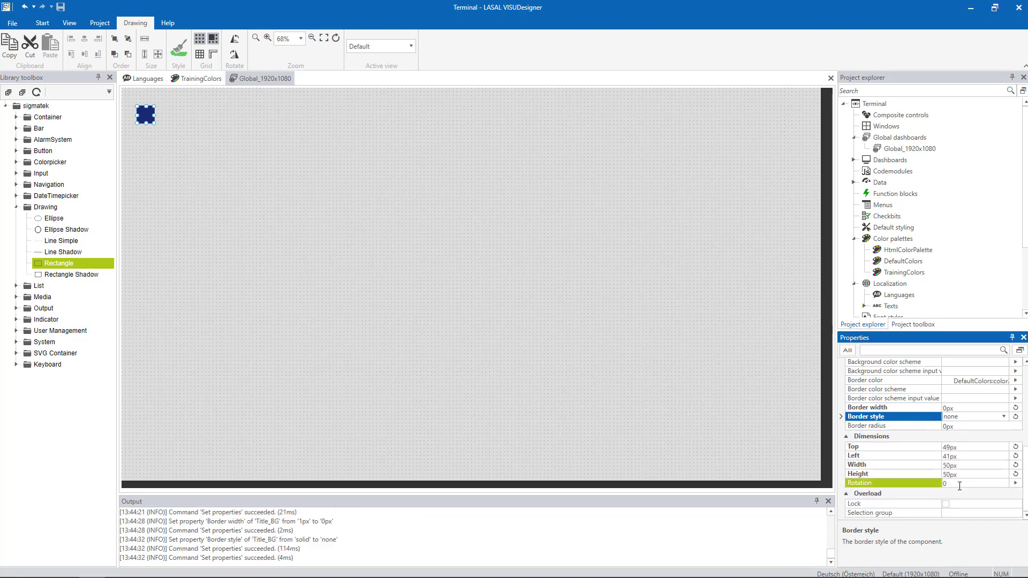
{"action": "left_click", "coordinate": [970, 447]}
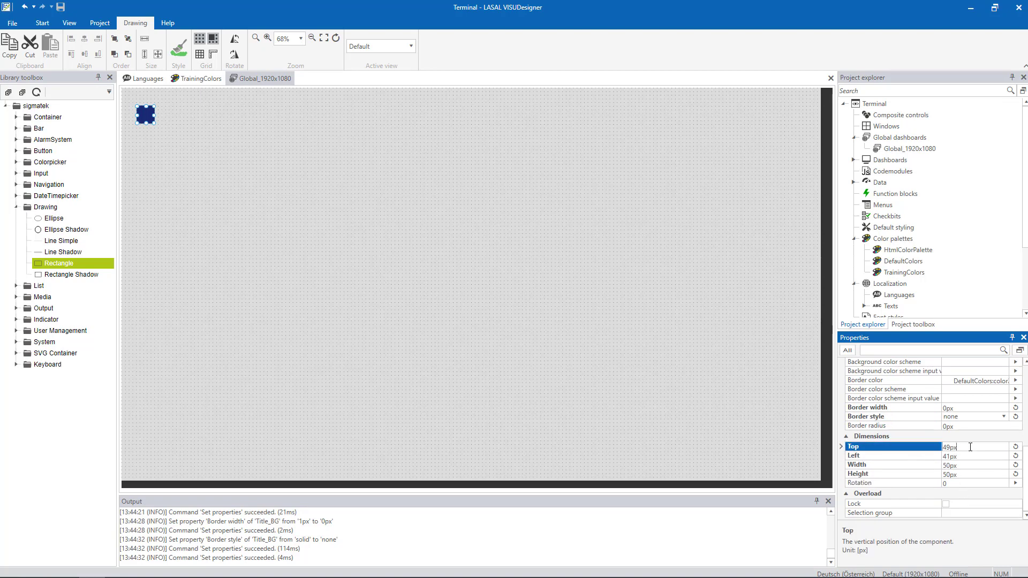
{"action": "double_click", "coordinate": [970, 447]}
{"action": "type", "text": "0px"}
{"action": "key", "text": "Return"}
{"action": "left_click", "coordinate": [968, 455]}
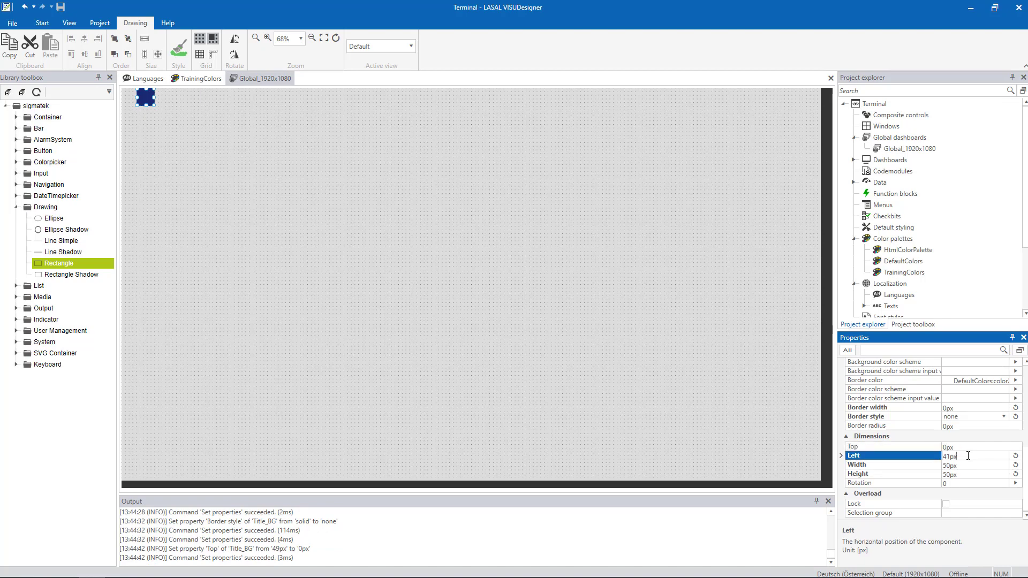
{"action": "double_click", "coordinate": [968, 455]}
{"action": "type", "text": "0px"}
{"action": "key", "text": "Return"}
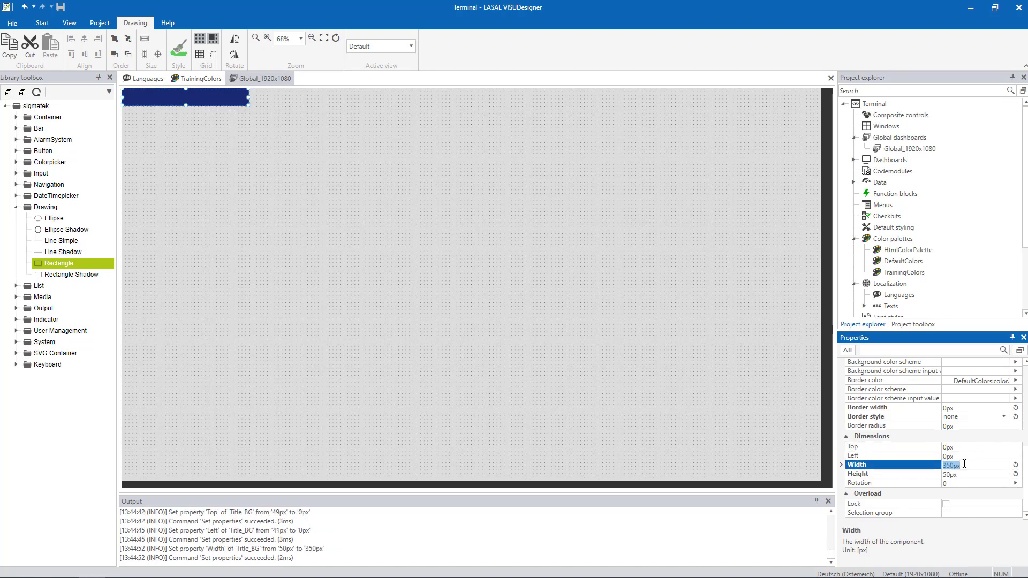
Set the Title_BG rectangle's width to 1920 px and its height to 125 px
{"action": "type", "text": "1920"}
{"action": "key", "text": "Return"}
{"action": "double_click", "coordinate": [966, 475]}
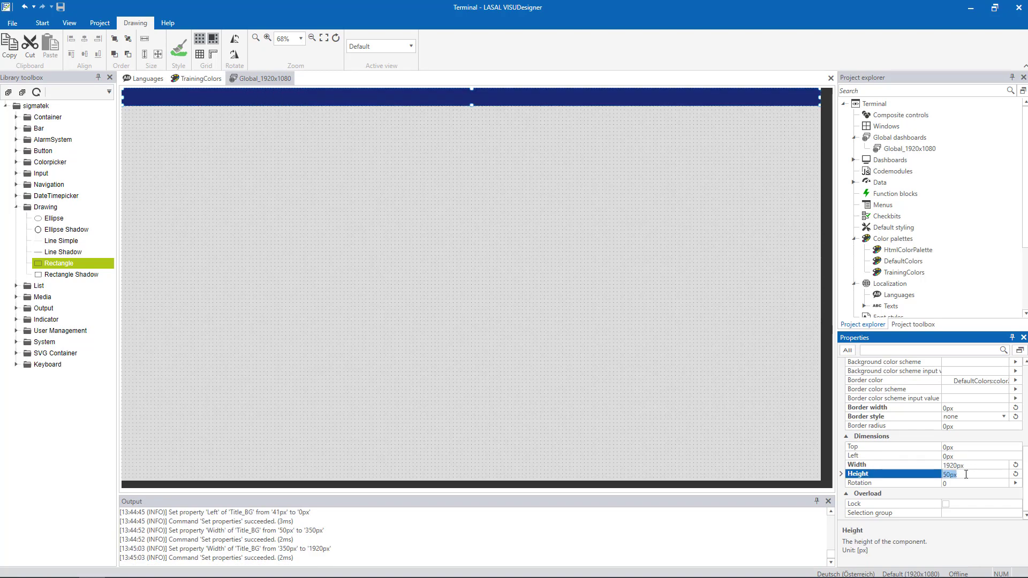
{"action": "type", "text": "125"}
{"action": "key", "text": "Return"}
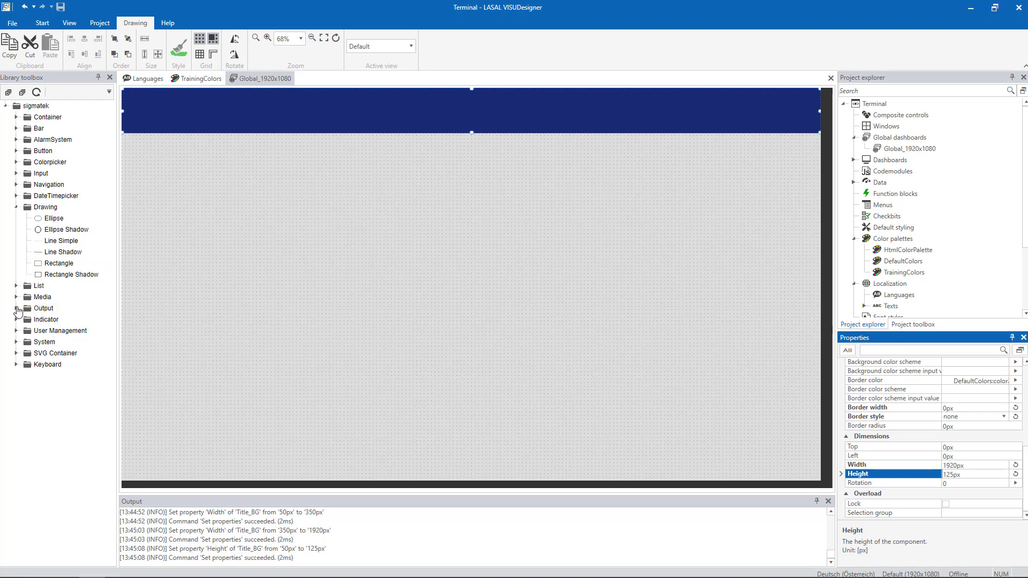
Place a Title control from the Output library on the upper-left area of the blue header rectangle
{"action": "left_click", "coordinate": [16, 309]}
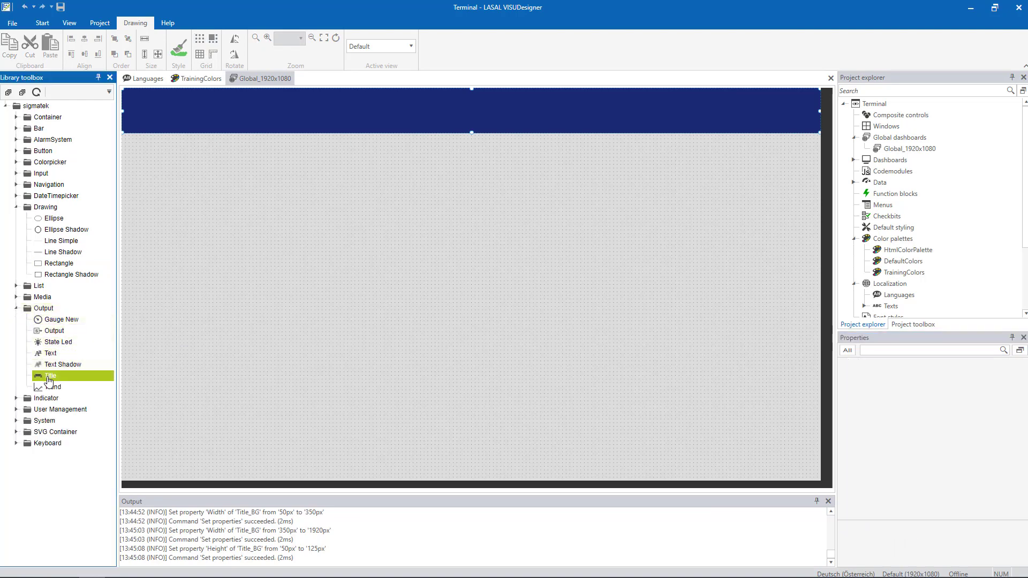
{"action": "left_click_drag", "start_coordinate": [49, 381], "coordinate": [136, 95]}
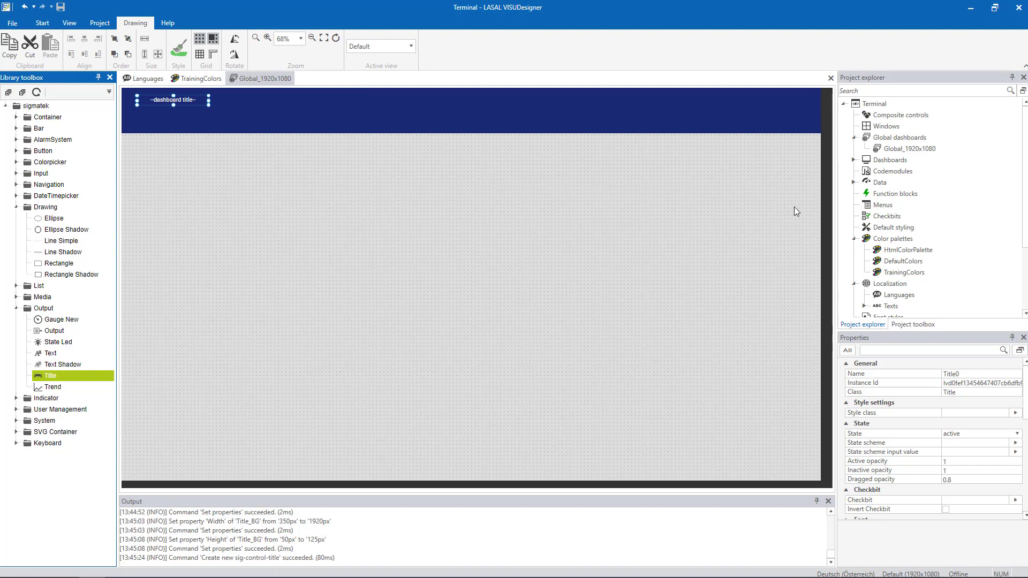
Add a new font style named Title to the project's font styles
{"action": "left_click", "coordinate": [866, 218]}
{"action": "scroll", "coordinate": [878, 216], "scroll_direction": "down", "scroll_amount": 2}
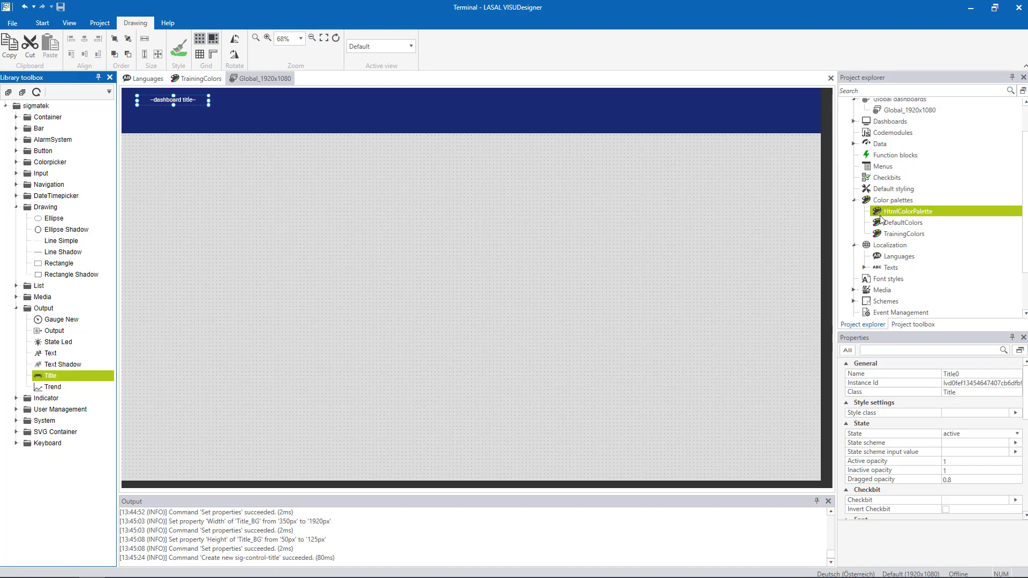
{"action": "left_click", "coordinate": [885, 242]}
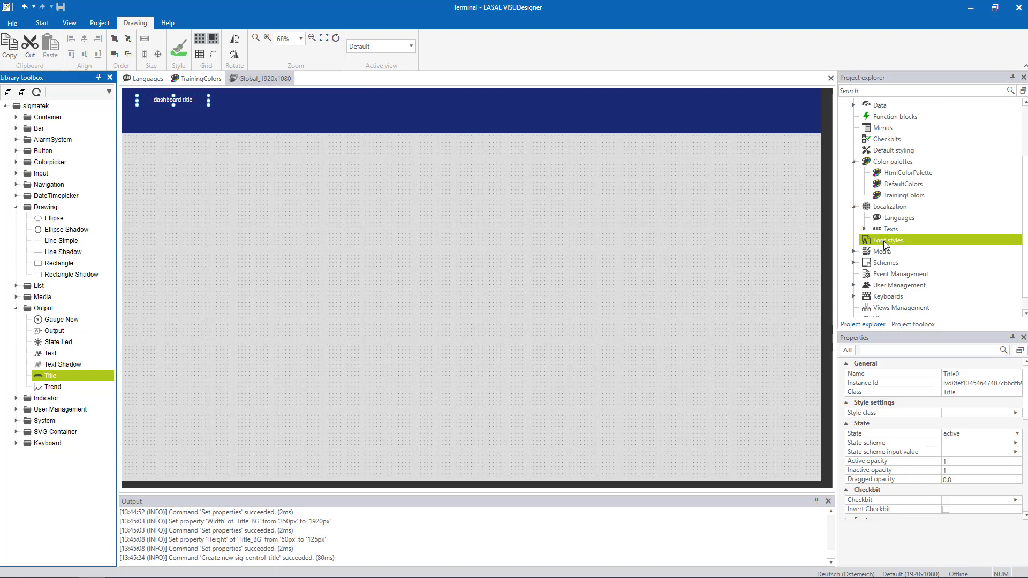
{"action": "double_click", "coordinate": [884, 242]}
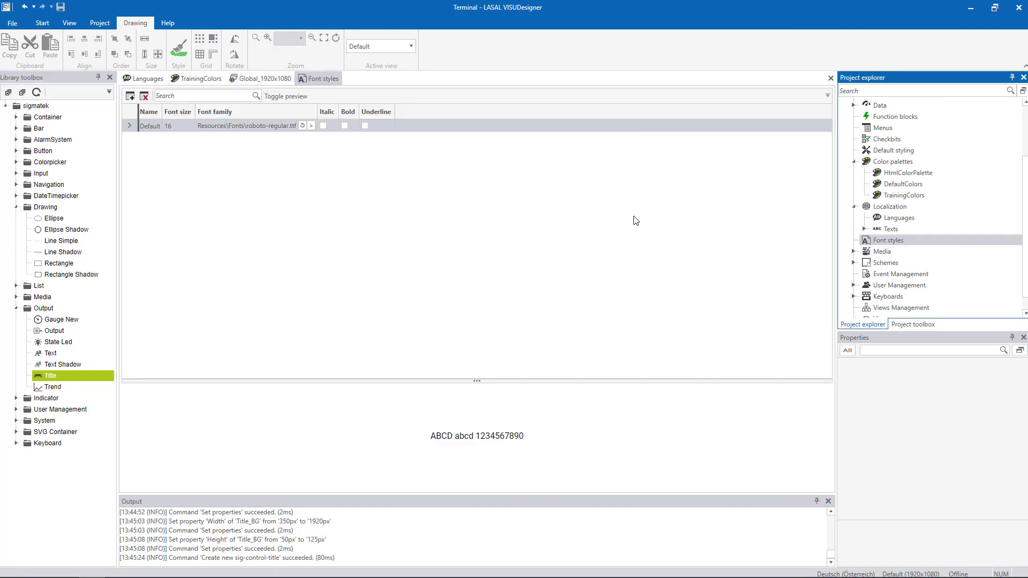
{"action": "left_click", "coordinate": [130, 97]}
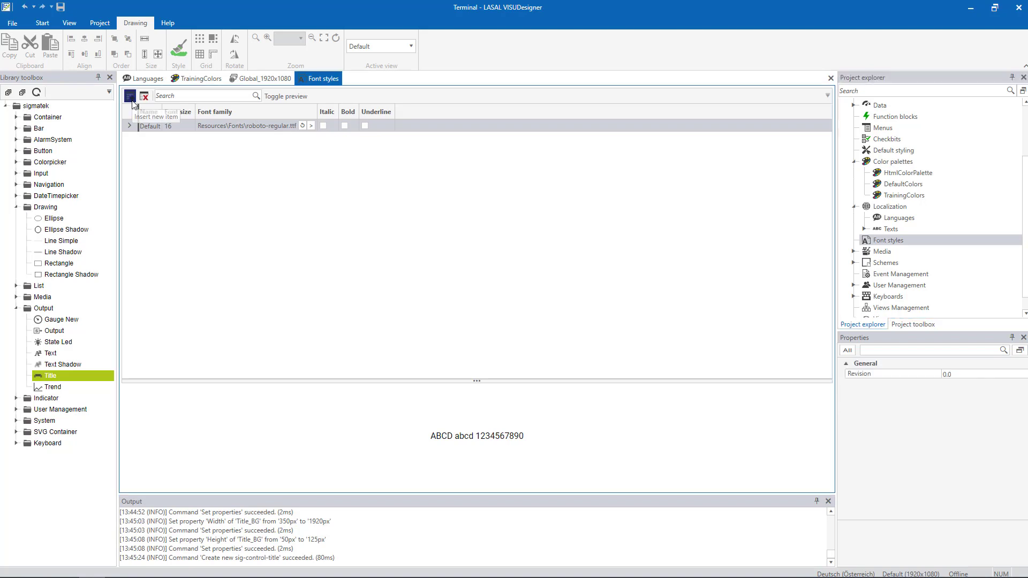
{"action": "type", "text": "T"}
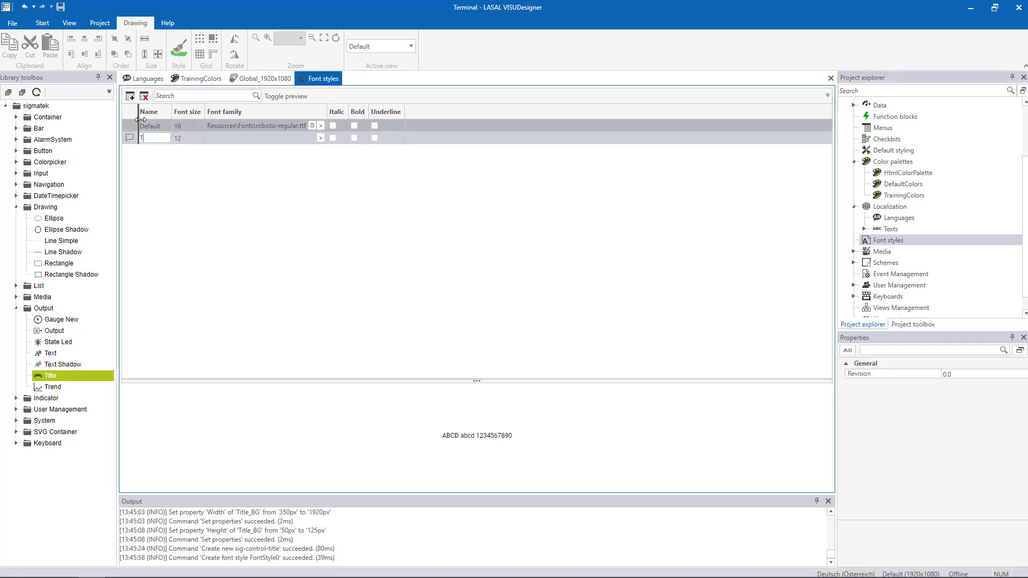
{"action": "type", "text": "itle"}
{"action": "key", "text": "Return"}
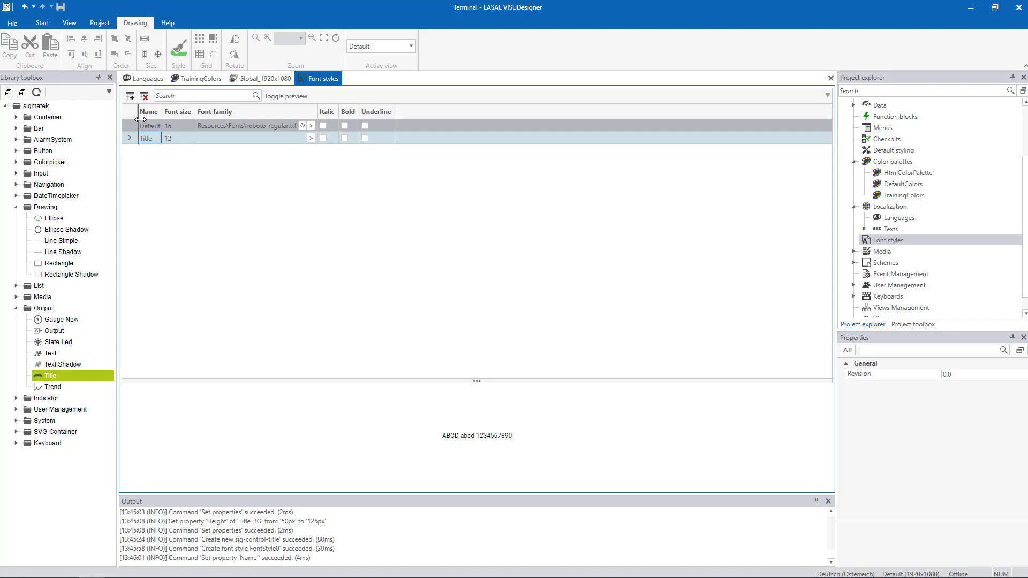
Set the Title font style to size 40 and bold, and close the font styles editor
{"action": "left_click", "coordinate": [170, 139]}
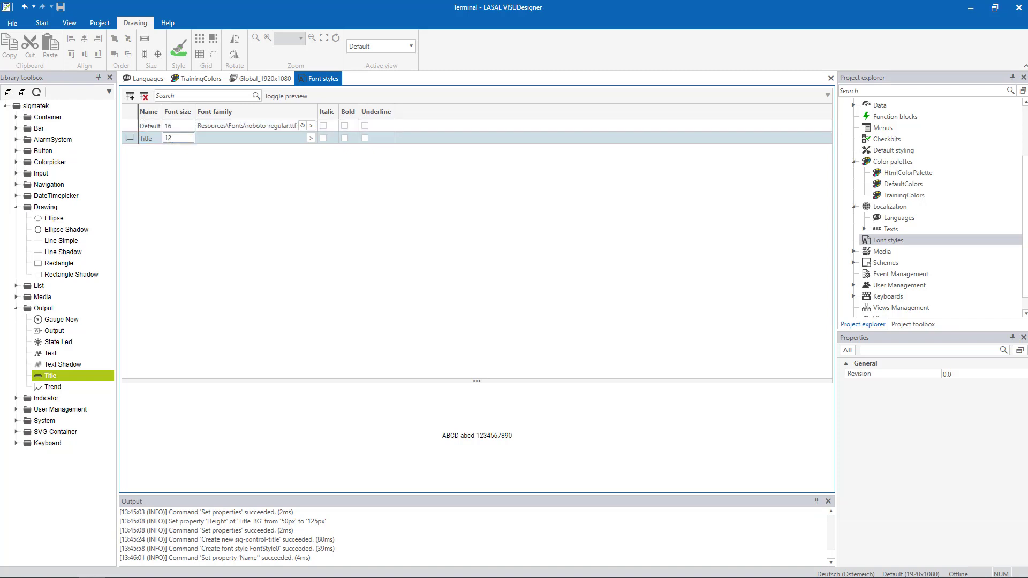
{"action": "type", "text": "42"}
{"action": "key", "text": "Return"}
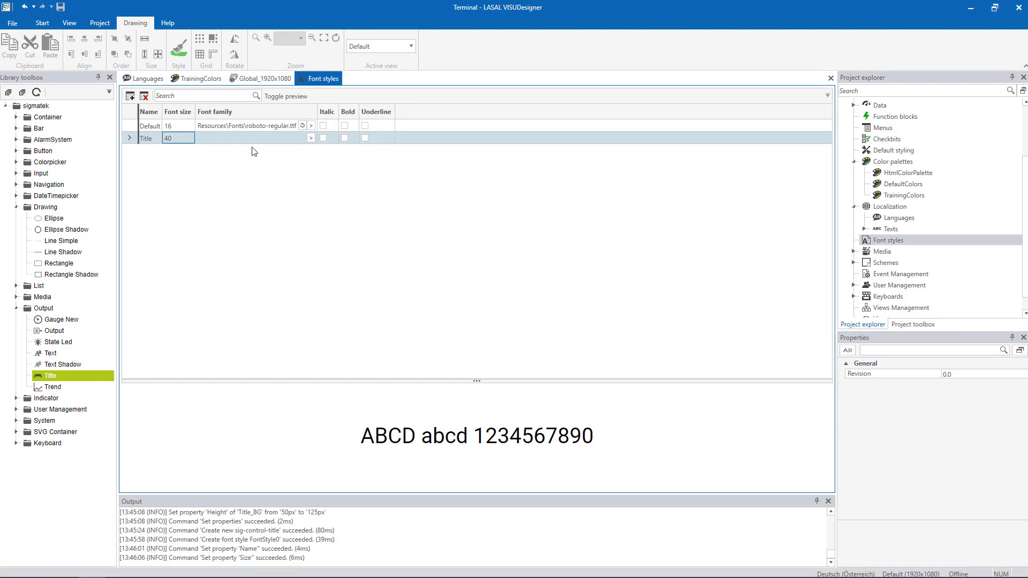
{"action": "left_click", "coordinate": [343, 137]}
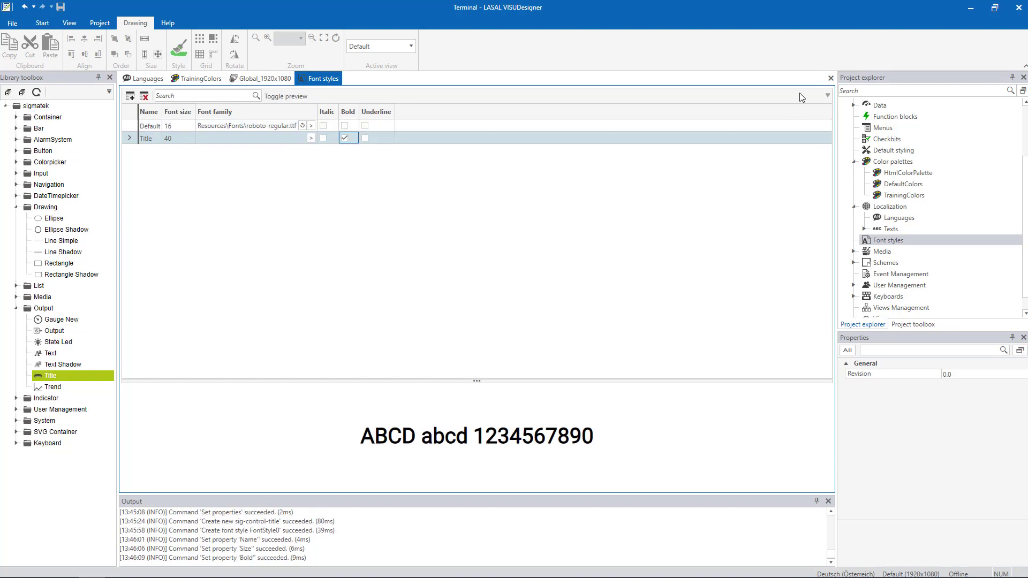
{"action": "left_click", "coordinate": [831, 78]}
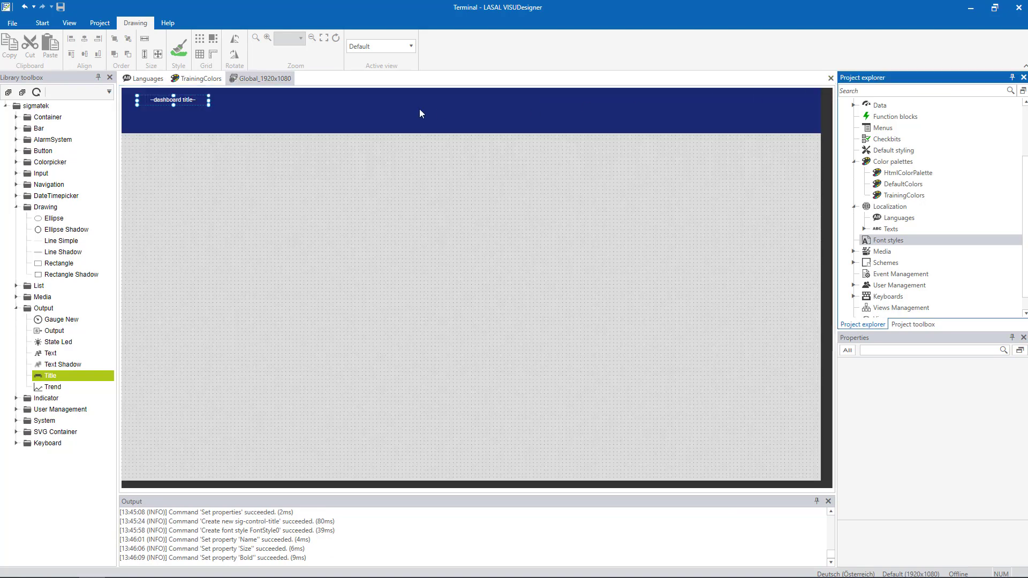
Rename the dashboard title control in the blue header as Title
{"action": "left_click", "coordinate": [191, 99]}
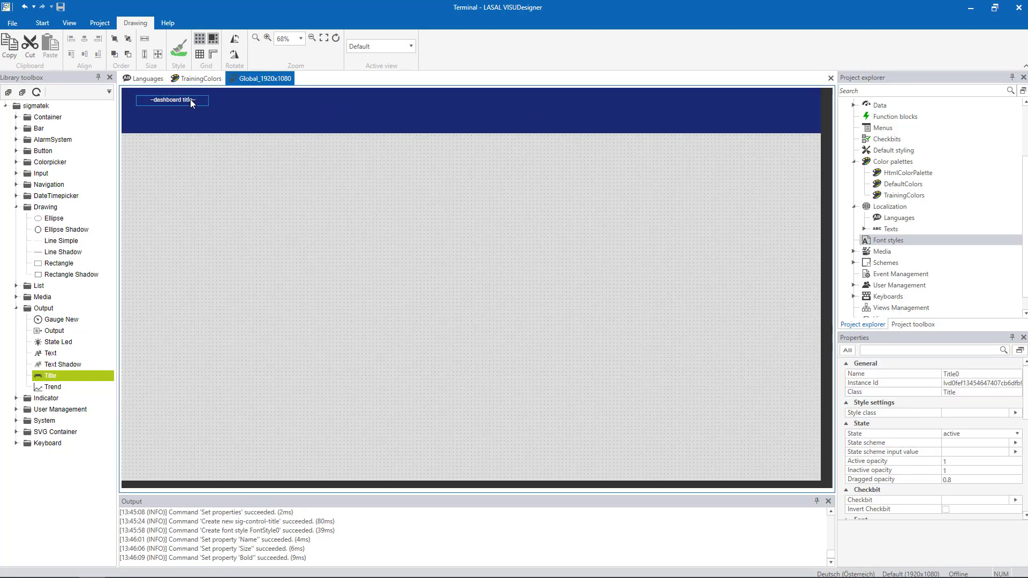
{"action": "left_click", "coordinate": [964, 375]}
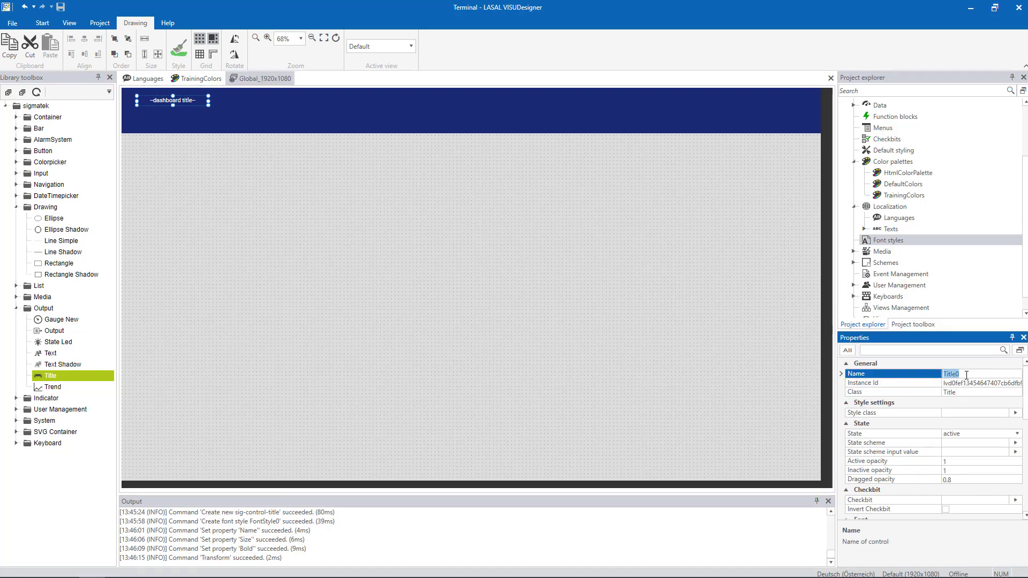
{"action": "type", "text": "Title"}
{"action": "key", "text": "Return"}
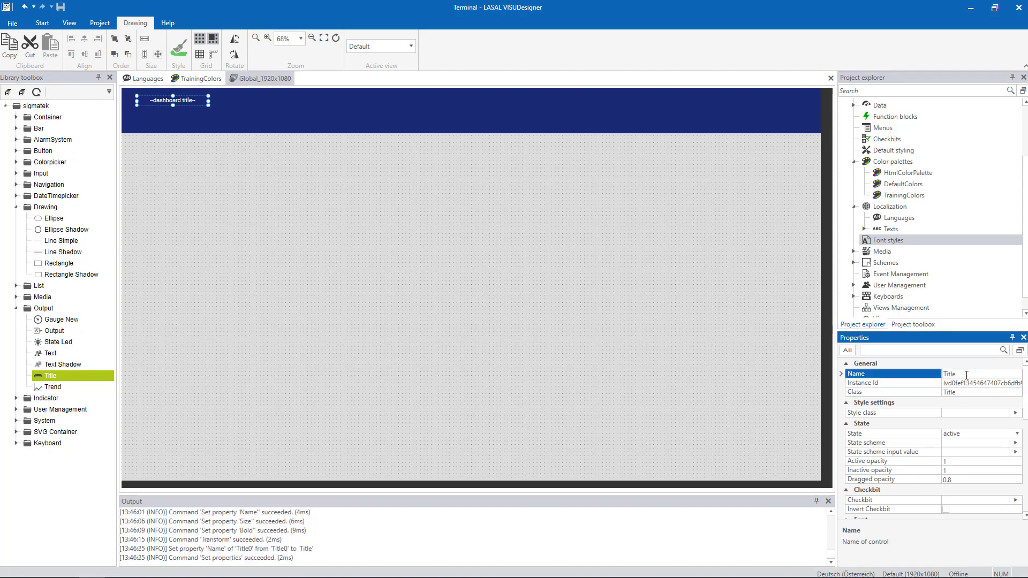
Assign the Title font style to the Title control
{"action": "scroll", "coordinate": [958, 412], "scroll_direction": "down", "scroll_amount": 1}
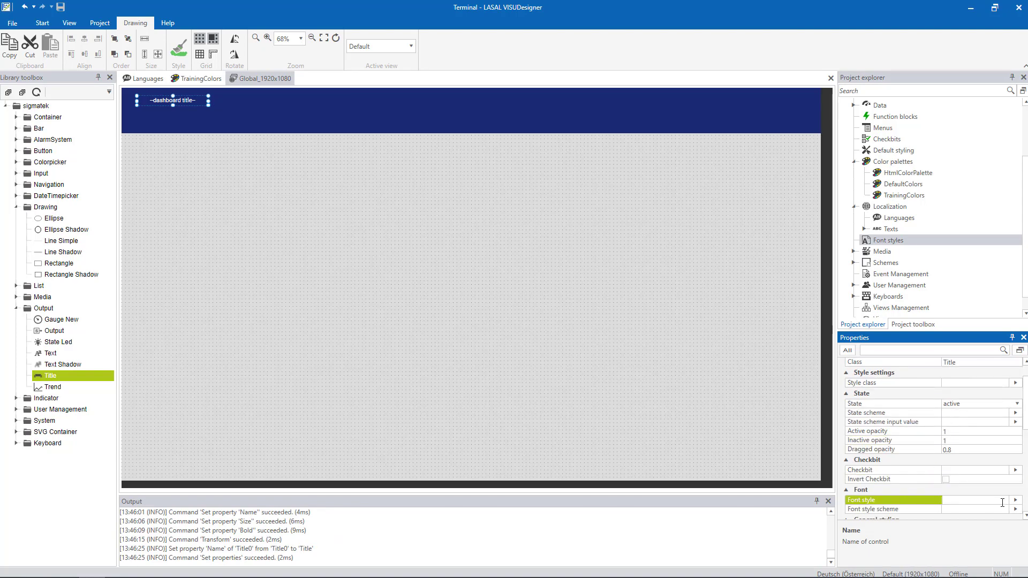
{"action": "left_click", "coordinate": [1016, 500]}
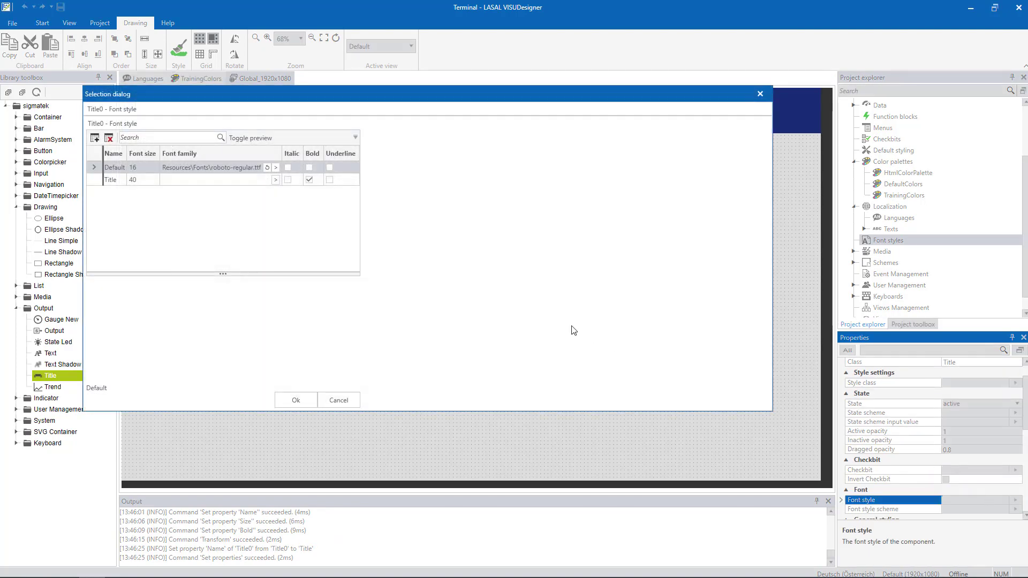
{"action": "left_click", "coordinate": [185, 179]}
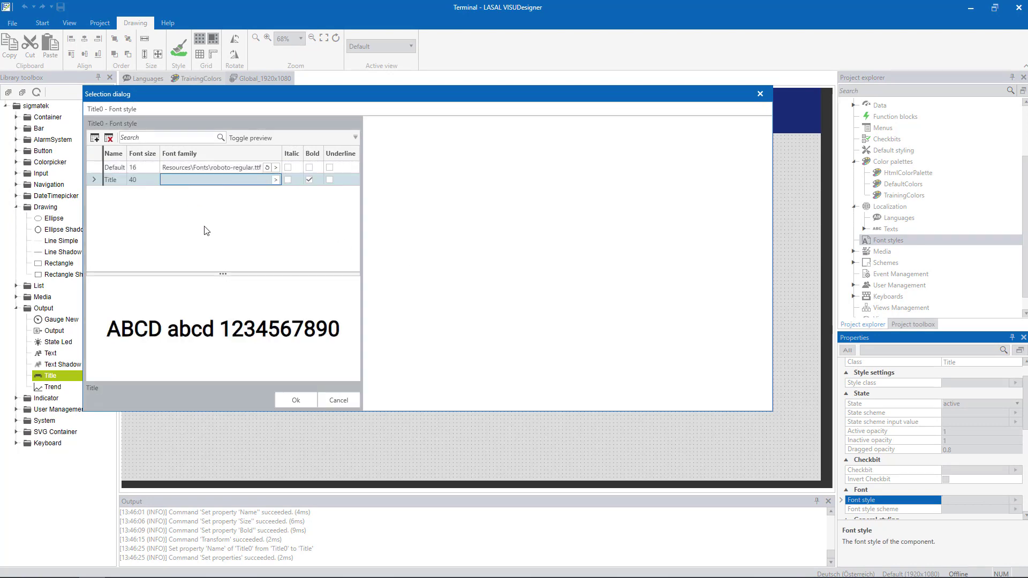
{"action": "left_click", "coordinate": [282, 400]}
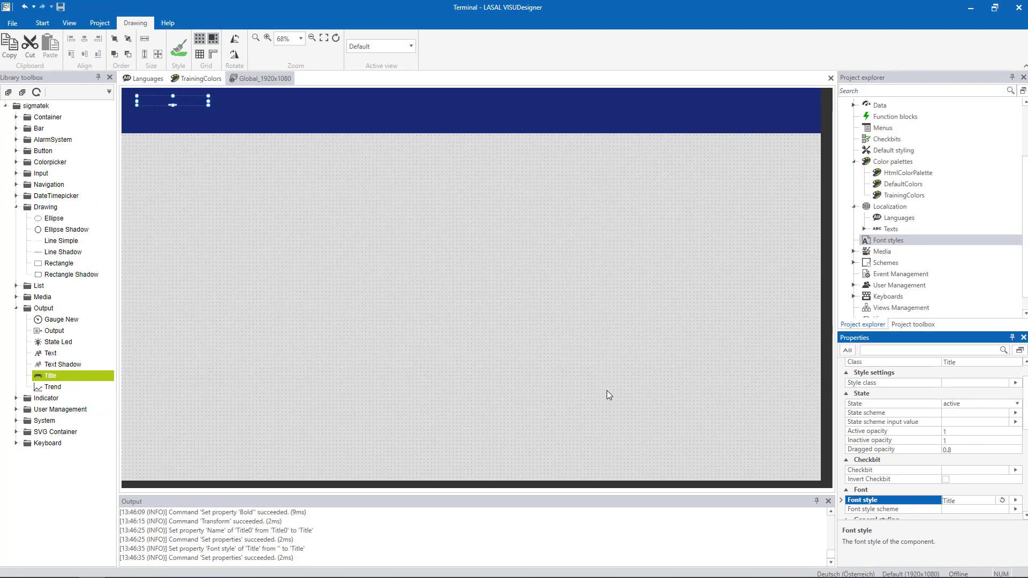
Set the Title control's horizontal text alignment to left
{"action": "scroll", "coordinate": [892, 470], "scroll_direction": "down", "scroll_amount": 3}
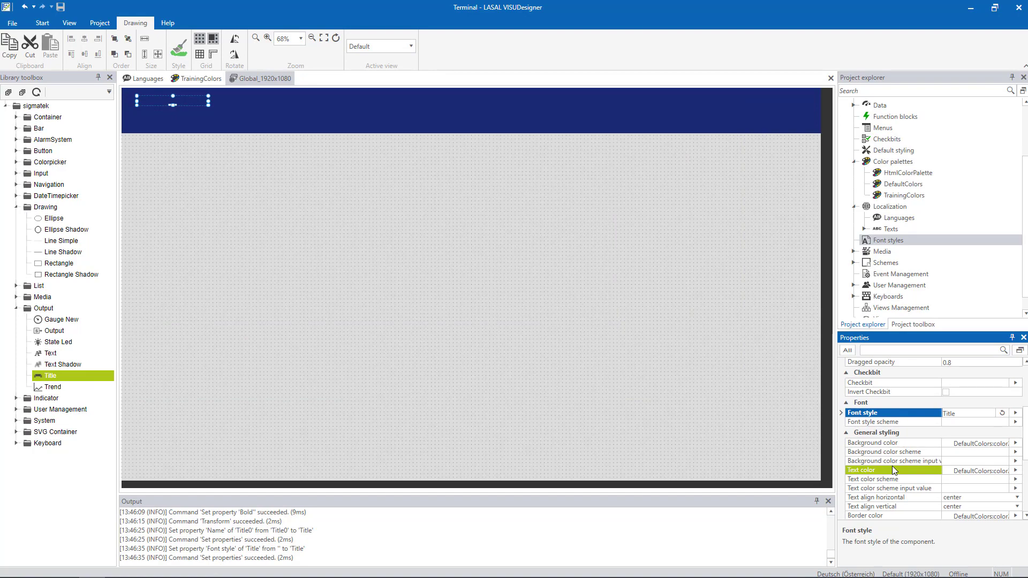
{"action": "left_click", "coordinate": [948, 498]}
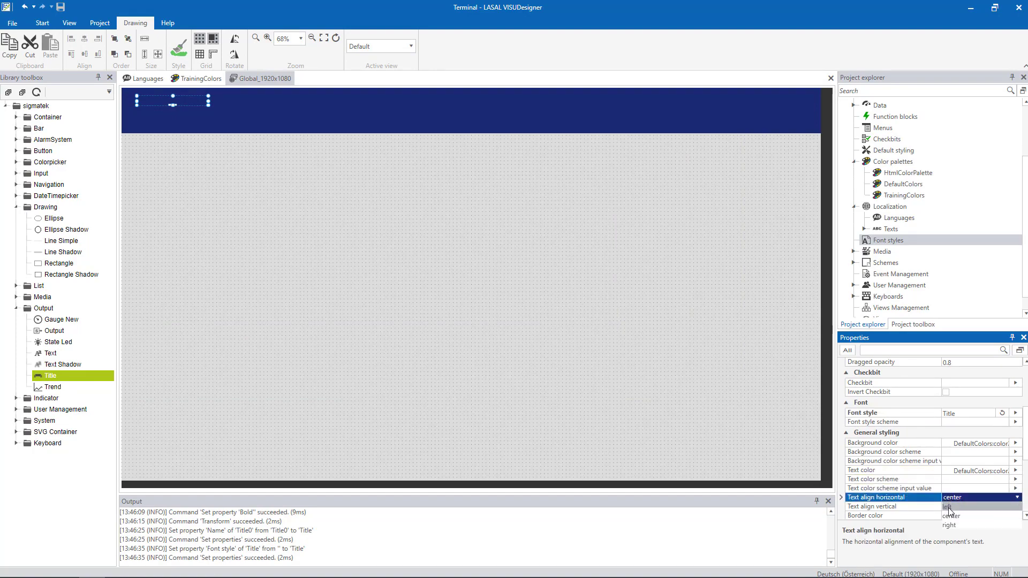
{"action": "left_click", "coordinate": [947, 508]}
Position the Title control with a Top value of 0 px and a Left value of 20 px
{"action": "scroll", "coordinate": [945, 503], "scroll_direction": "down", "scroll_amount": 5}
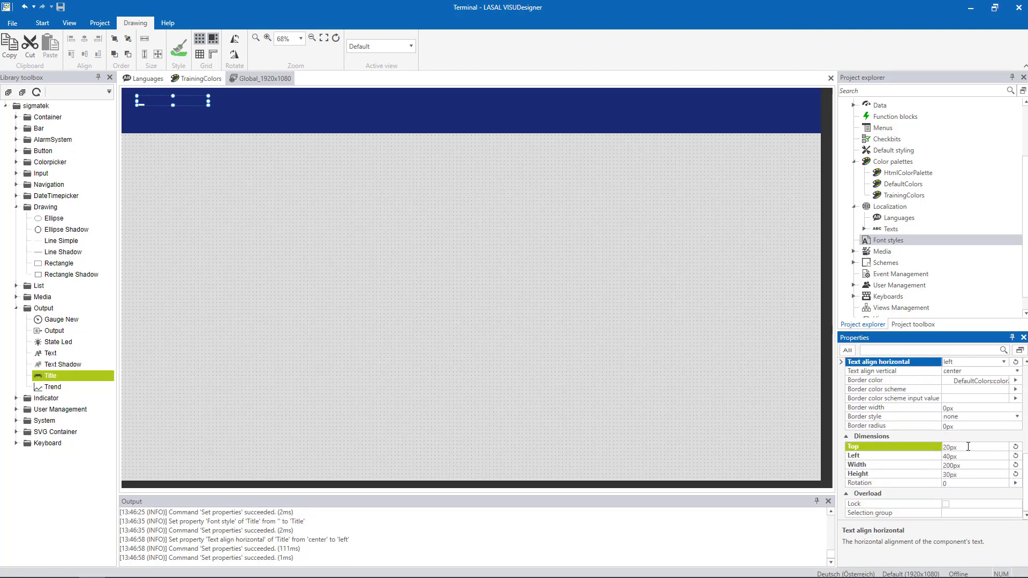
{"action": "left_click", "coordinate": [968, 447]}
{"action": "type", "text": "0"}
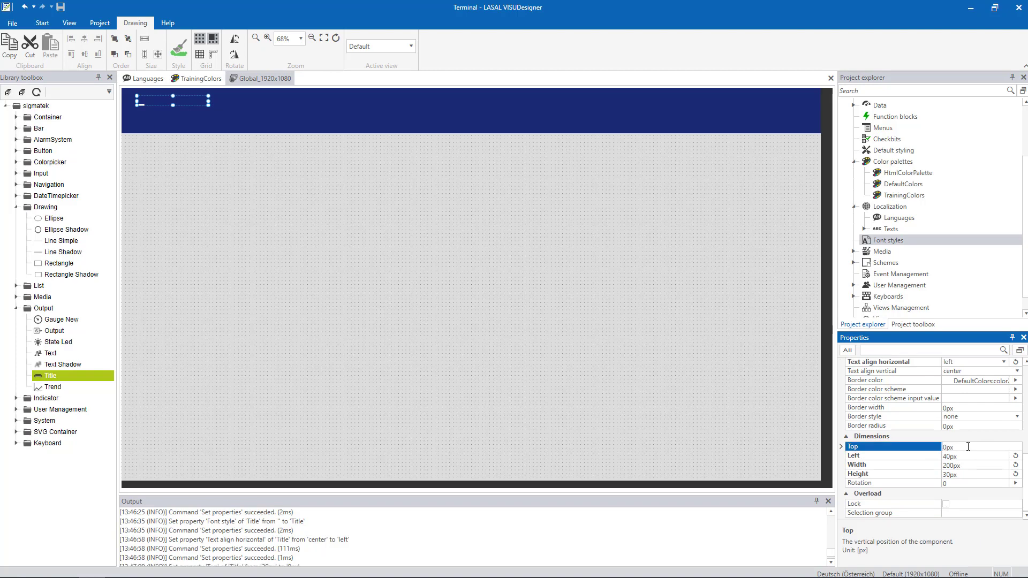
{"action": "key", "text": "Return"}
{"action": "left_click", "coordinate": [970, 455]}
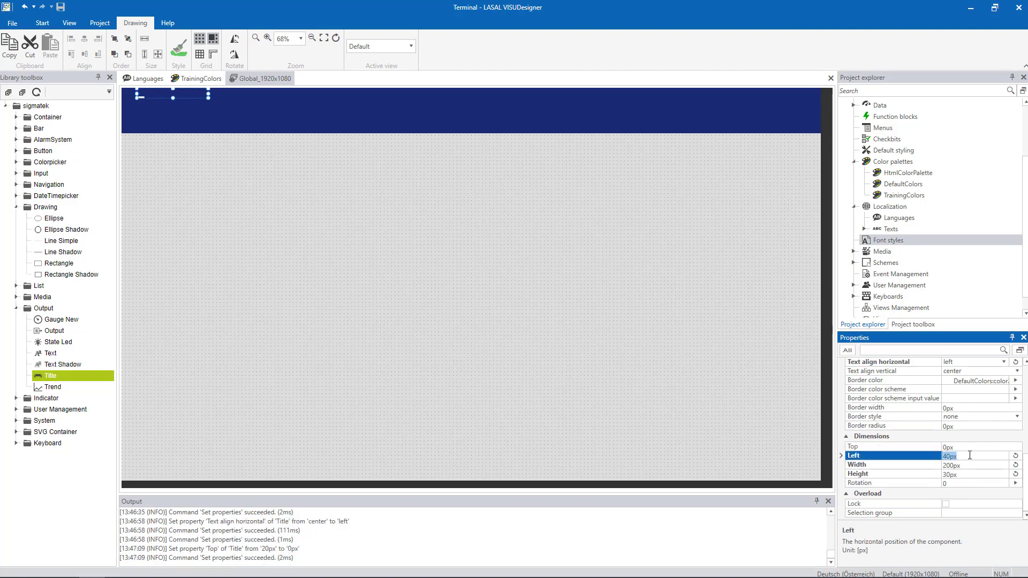
{"action": "type", "text": "20"}
{"action": "key", "text": "Return"}
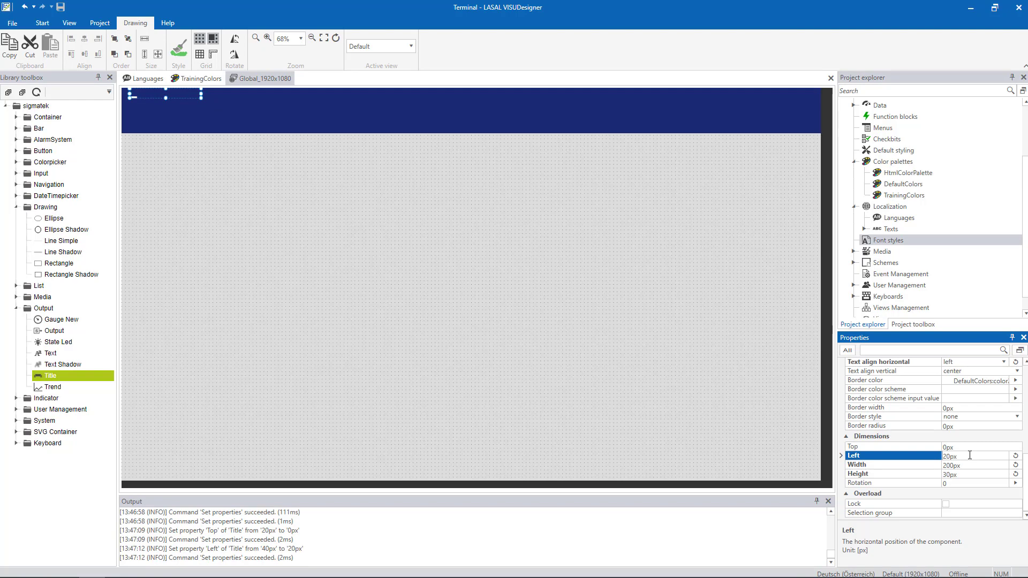
Set the Title control's width to 400 px and its height to 60 px
{"action": "left_click", "coordinate": [970, 464]}
{"action": "type", "text": "4"}
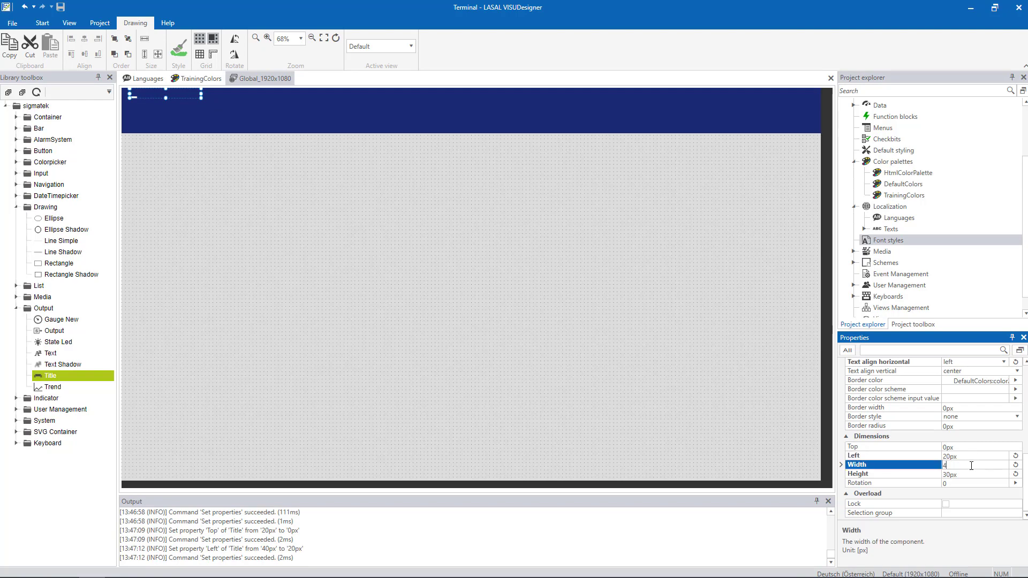
{"action": "type", "text": "00"}
{"action": "key", "text": "Return"}
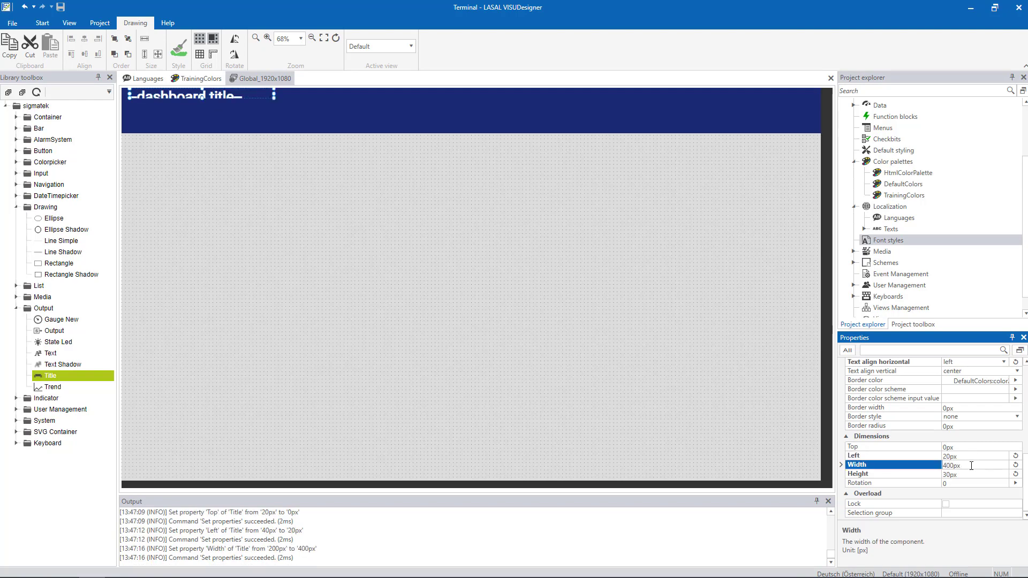
{"action": "left_click", "coordinate": [974, 471]}
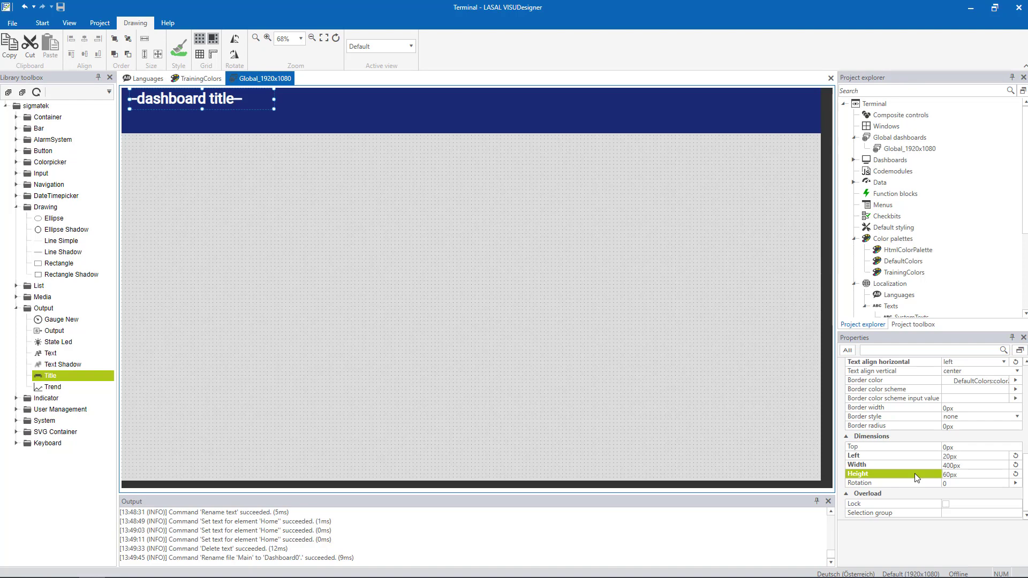
Rename the project's existing dashboard as Home
{"action": "left_click", "coordinate": [854, 159]}
{"action": "left_click", "coordinate": [892, 171]}
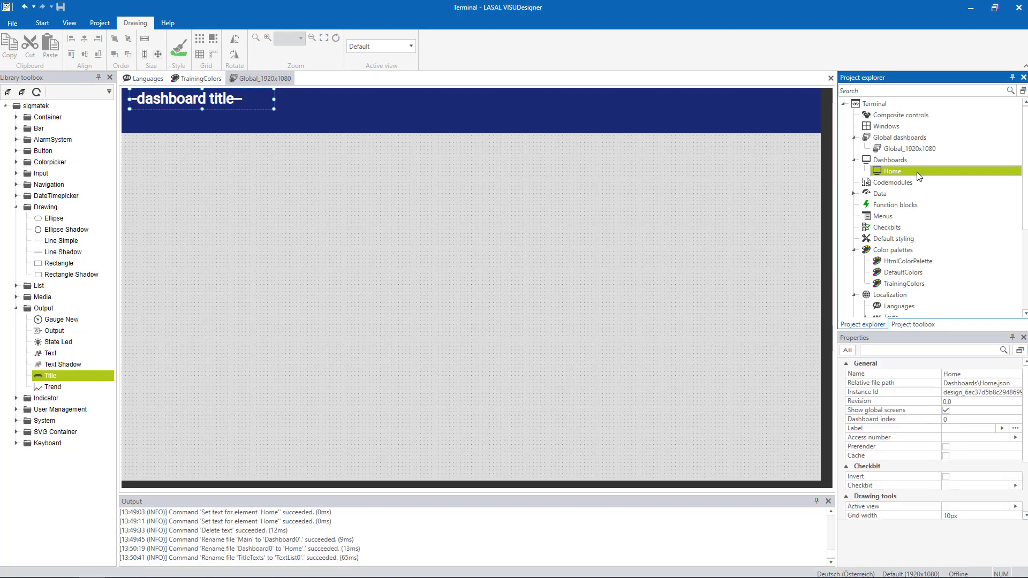
Rename the text list TextList0 under the localization texts as TitleTexts
{"action": "scroll", "coordinate": [909, 171], "scroll_direction": "down", "scroll_amount": 2}
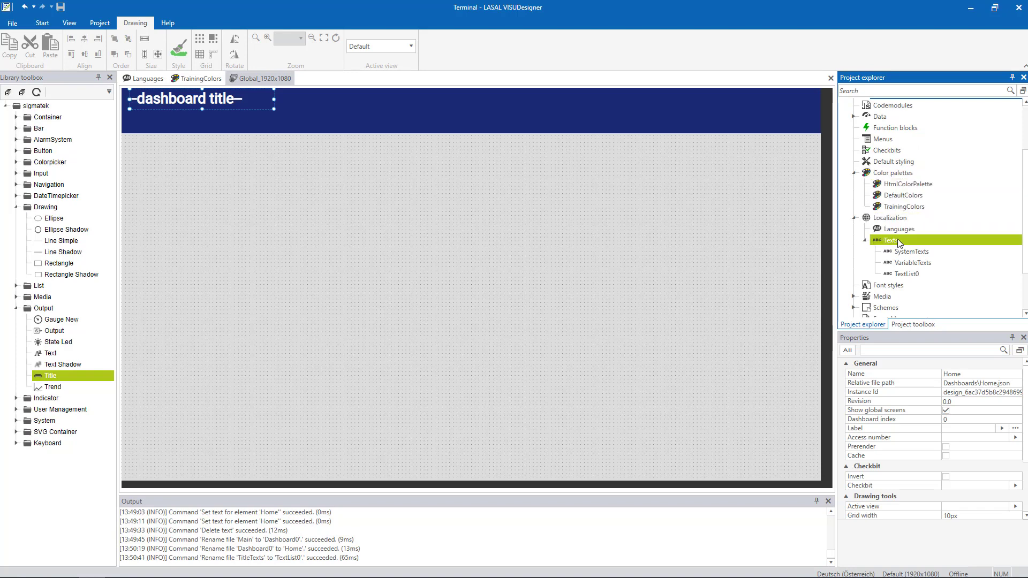
{"action": "left_click", "coordinate": [907, 275]}
{"action": "left_click", "coordinate": [911, 276]}
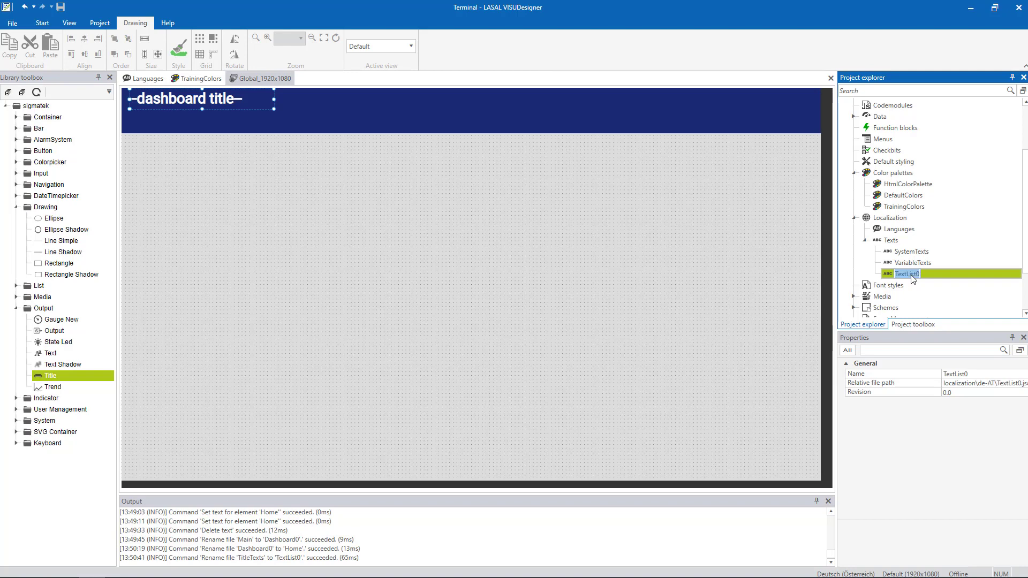
{"action": "type", "text": "TitleTexts"}
{"action": "key", "text": "Return"}
Open the TitleTexts list and add a text entry named Home
{"action": "double_click", "coordinate": [913, 275]}
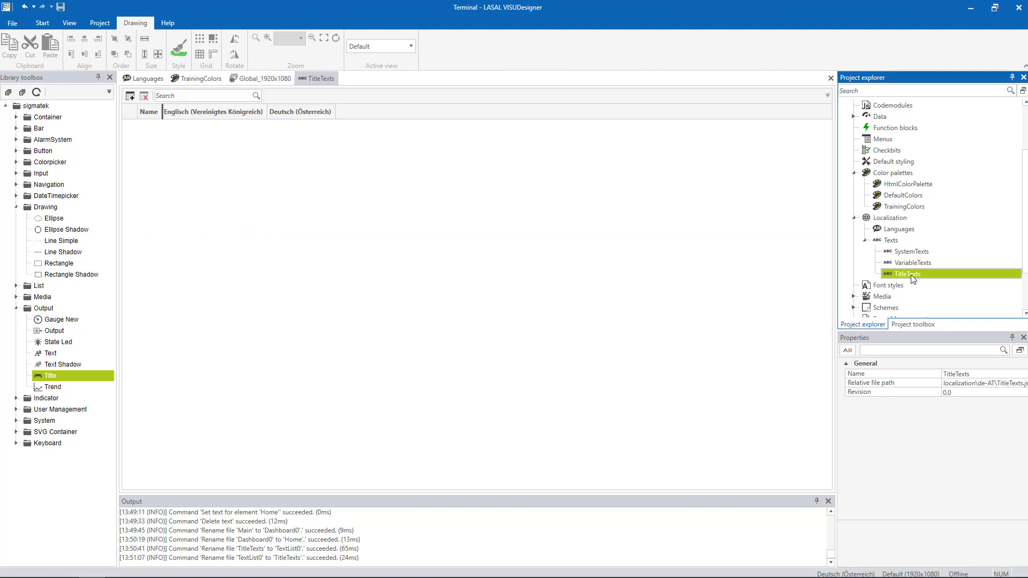
{"action": "left_click", "coordinate": [131, 97]}
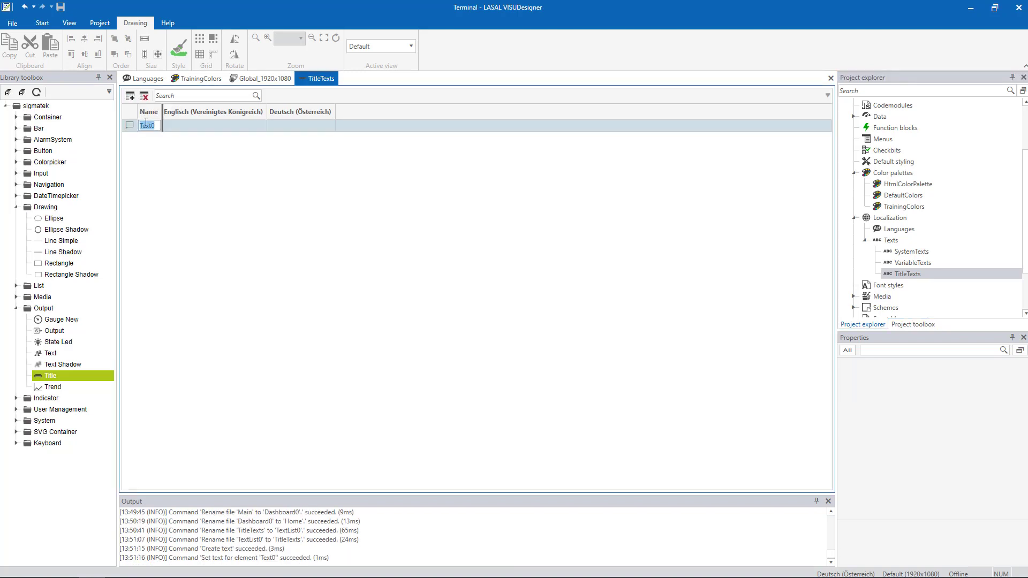
{"action": "type", "text": "Home"}
{"action": "key", "text": "Return"}
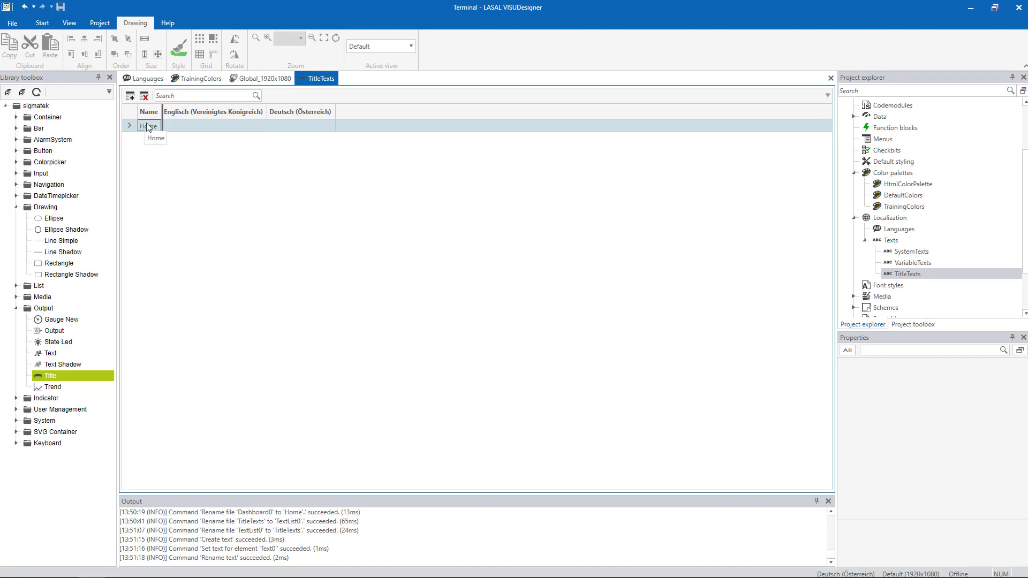
Enter HOME as the English text and HAUPTSEITE as the German text of the Home entry
{"action": "left_click", "coordinate": [172, 127]}
{"action": "type", "text": "HOME"}
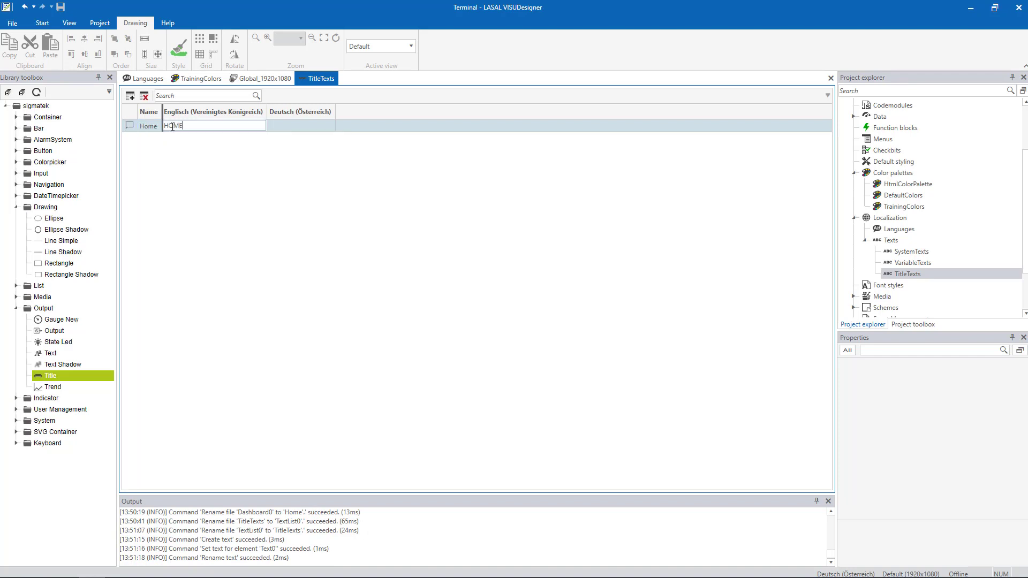
{"action": "key", "text": "Return"}
{"action": "left_click", "coordinate": [287, 127]}
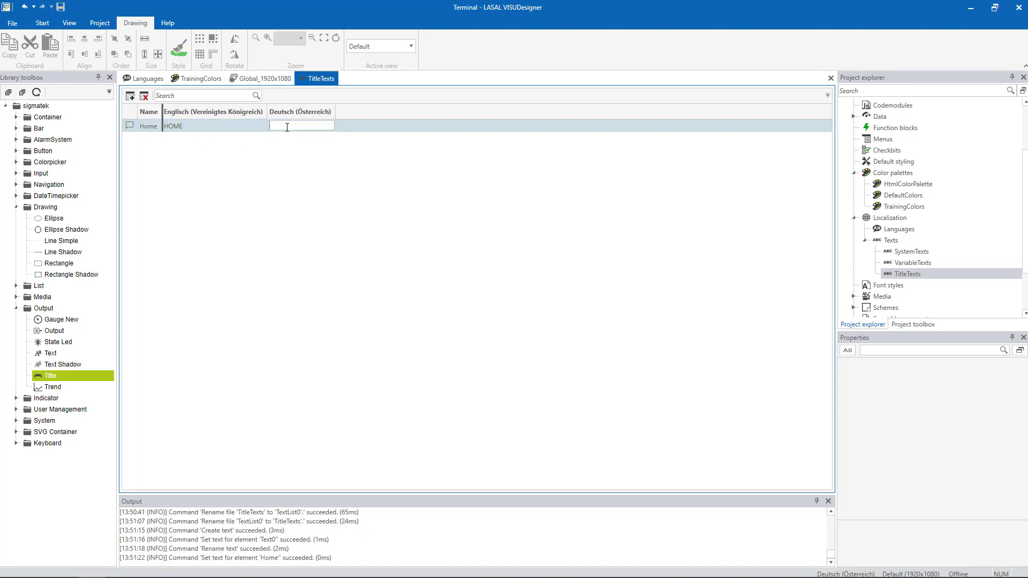
{"action": "type", "text": "HAUPTSEITE"}
{"action": "key", "text": "Return"}
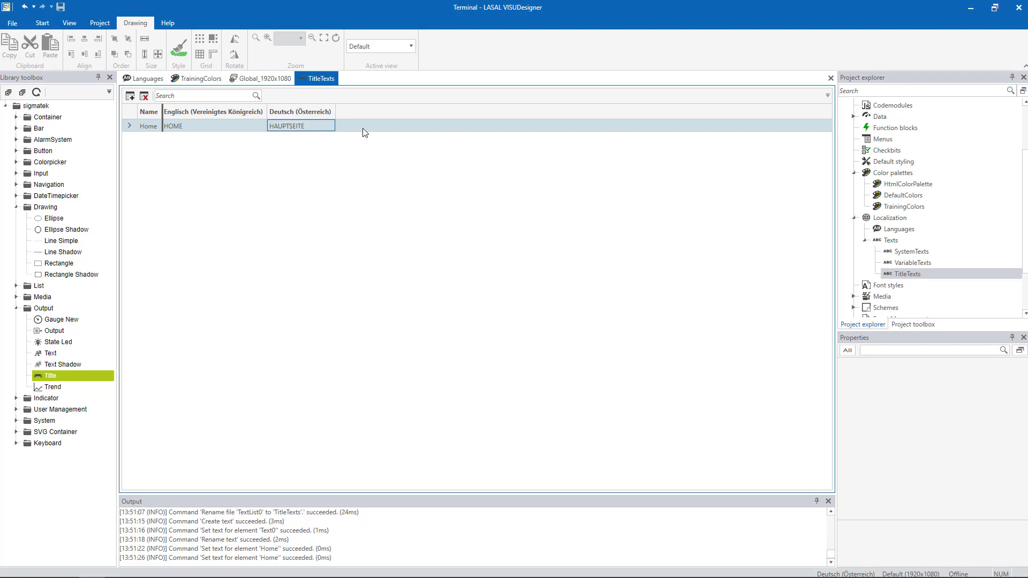
Assign the Home text from TitleTexts as the label of the Home dashboard and return to the Global_1920x1080 dashboard
{"action": "scroll", "coordinate": [889, 187], "scroll_direction": "up", "scroll_amount": 2}
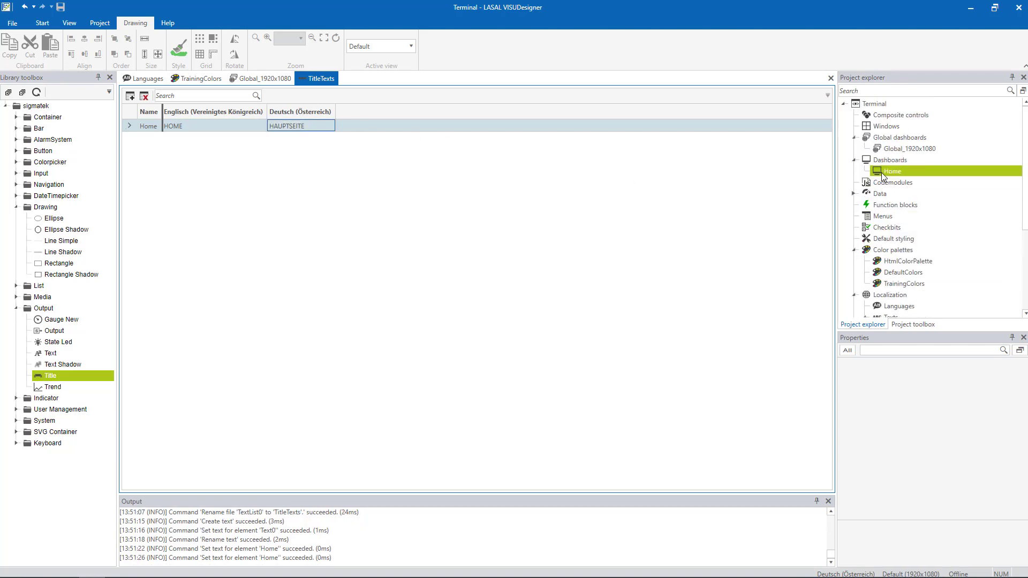
{"action": "left_click", "coordinate": [882, 173]}
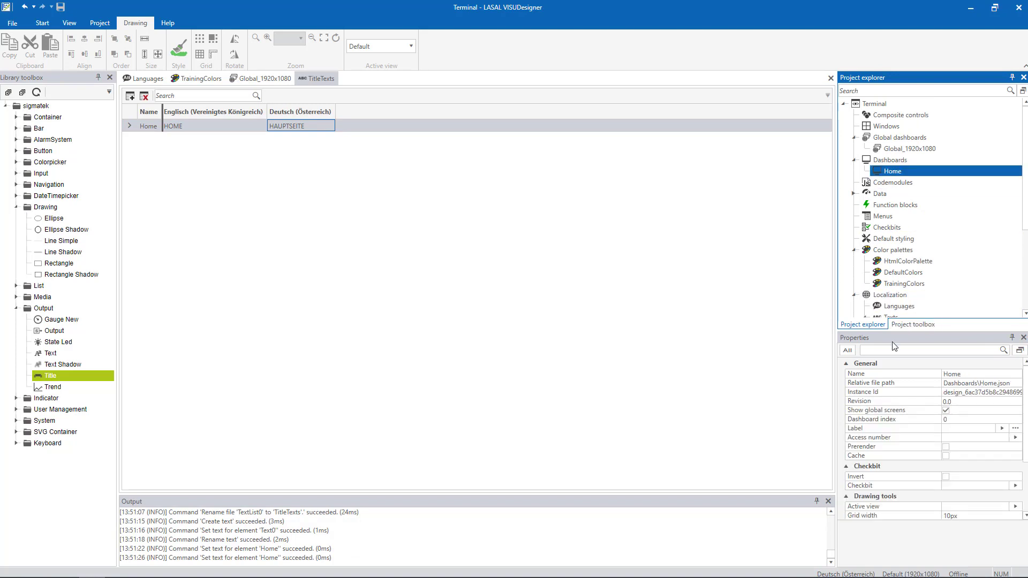
{"action": "left_click", "coordinate": [877, 428]}
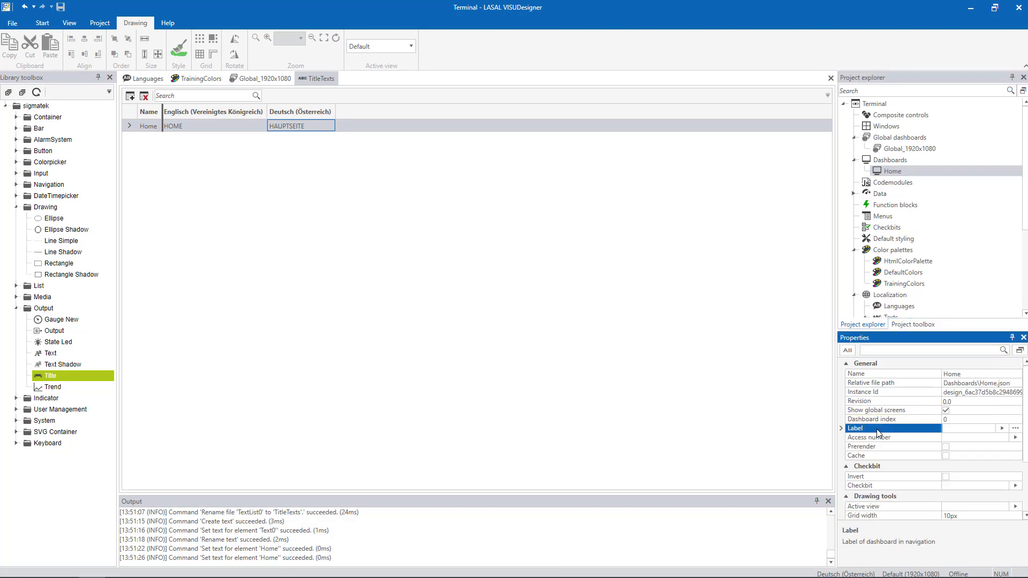
{"action": "left_click", "coordinate": [1002, 429]}
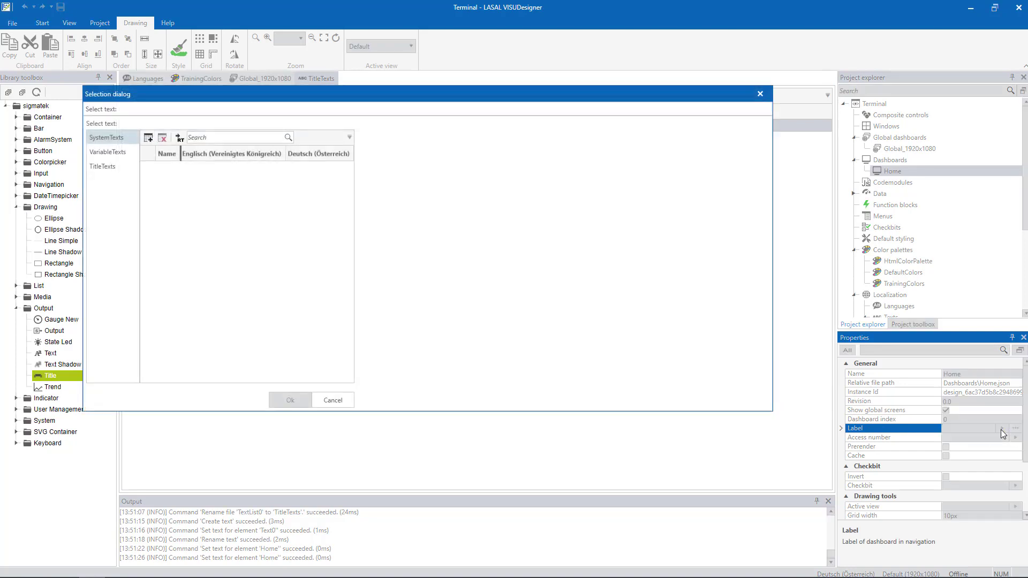
{"action": "left_click", "coordinate": [110, 167]}
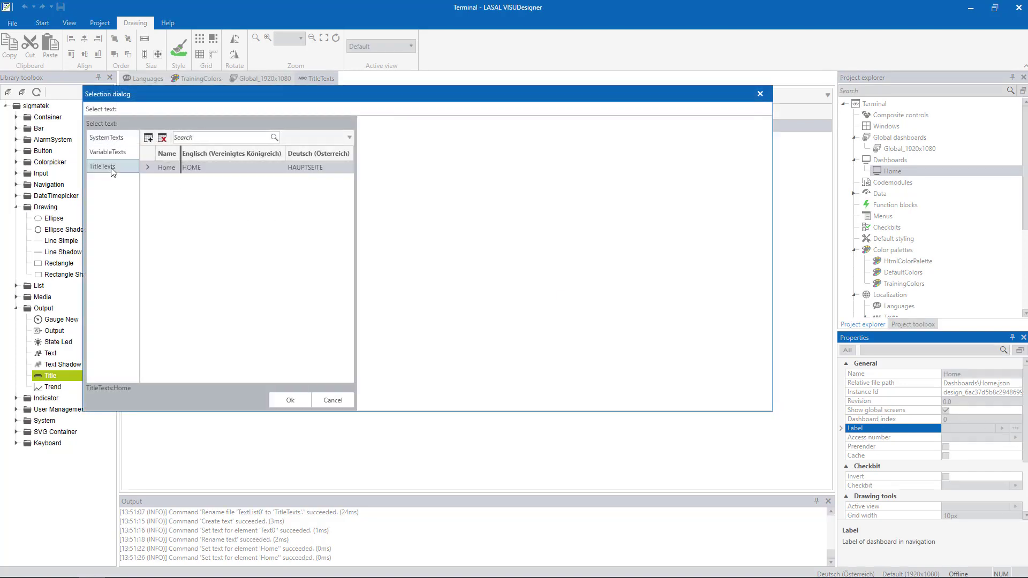
{"action": "left_click", "coordinate": [161, 167]}
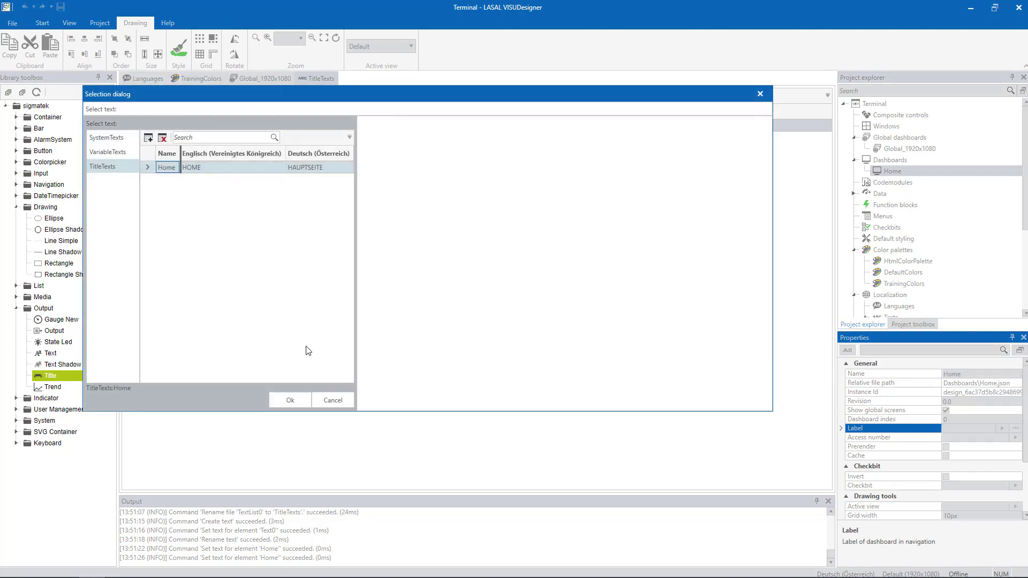
{"action": "left_click", "coordinate": [292, 399]}
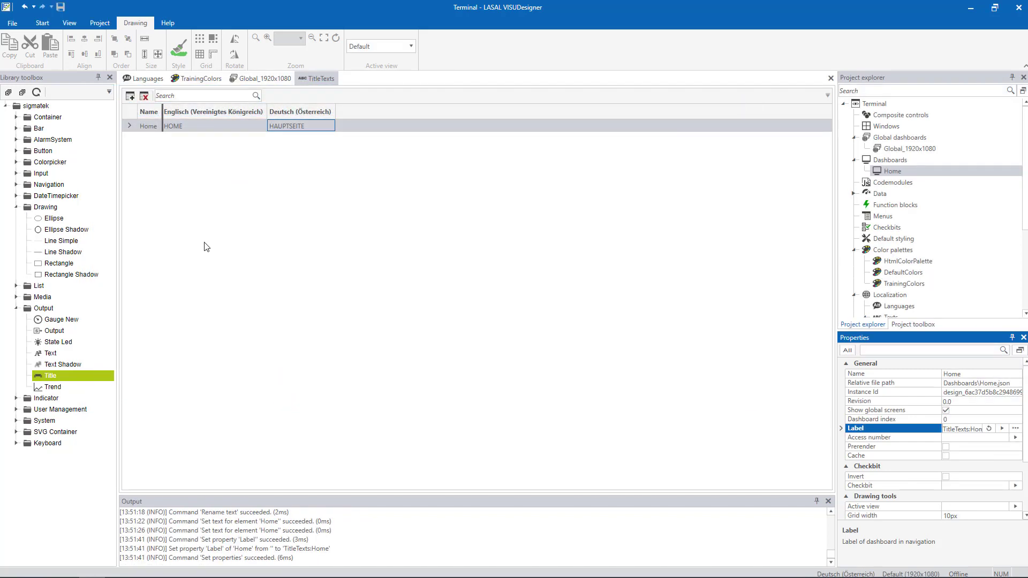
{"action": "left_click", "coordinate": [250, 82]}
{"action": "left_click", "coordinate": [234, 183]}
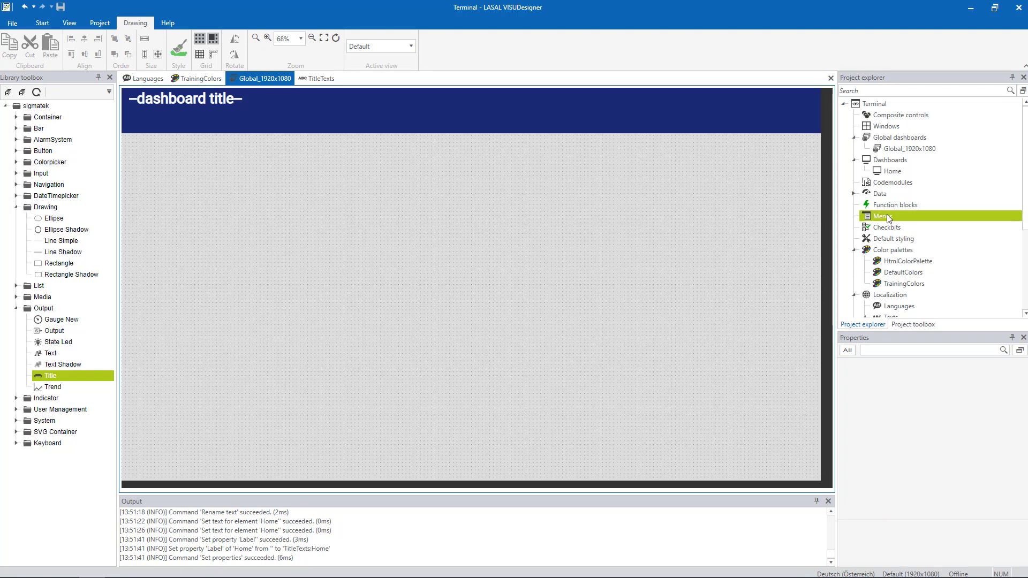
Add the file sigmatek-logo_white.svg from the Training folder to the project's media images
{"action": "scroll", "coordinate": [888, 217], "scroll_direction": "down", "scroll_amount": 4}
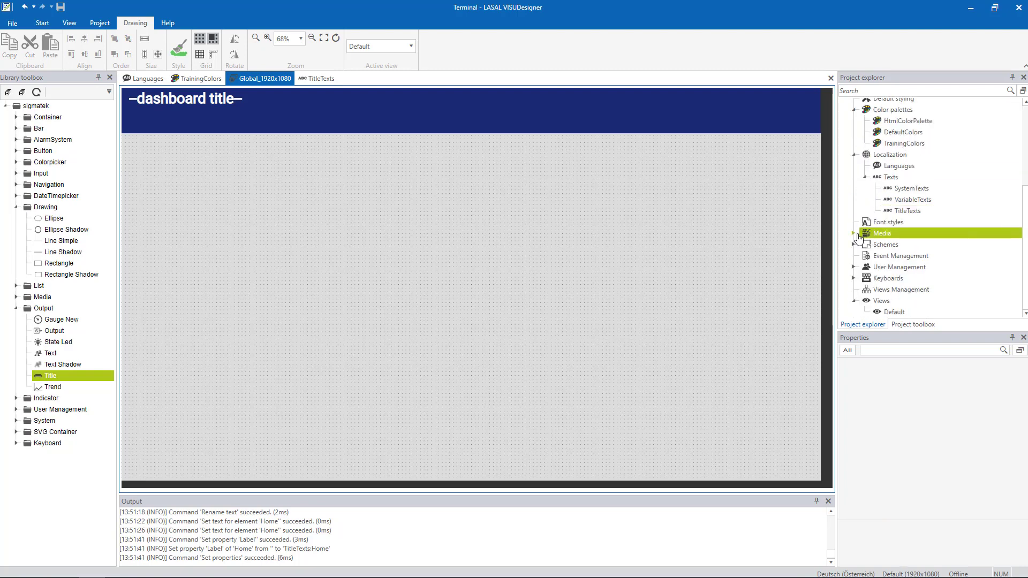
{"action": "double_click", "coordinate": [881, 234]}
{"action": "left_click", "coordinate": [899, 246]}
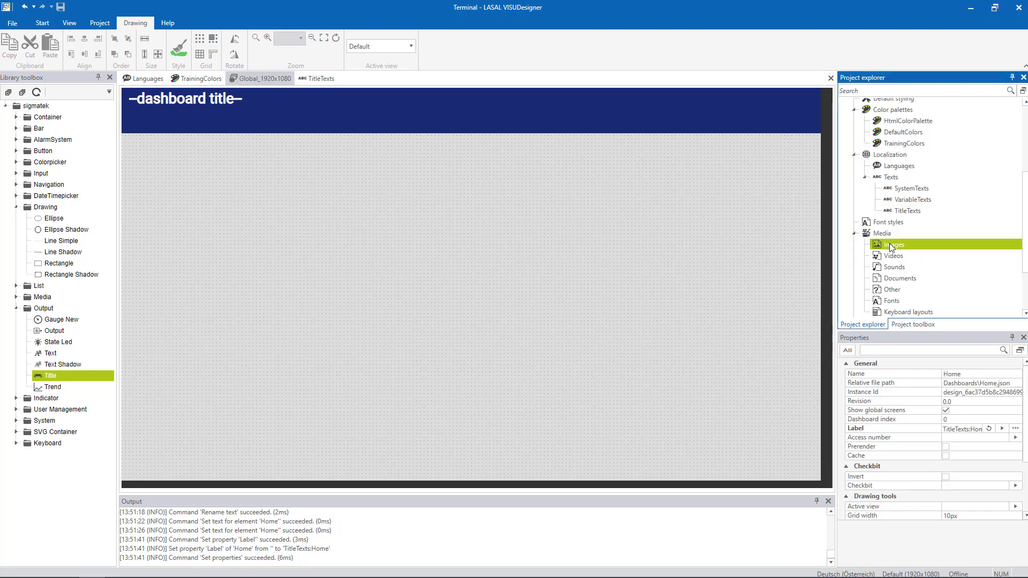
{"action": "double_click", "coordinate": [901, 246]}
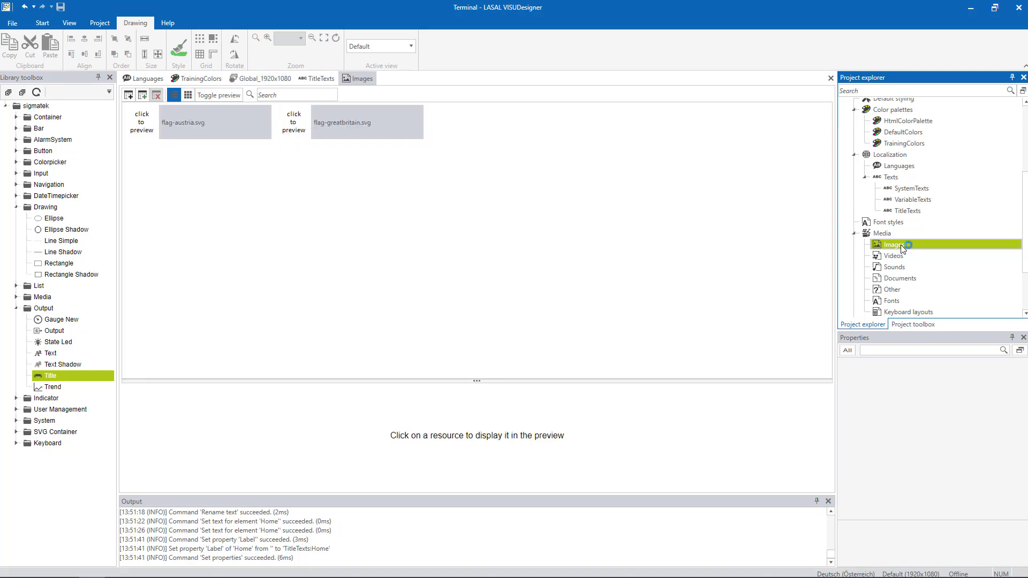
{"action": "left_click", "coordinate": [129, 96]}
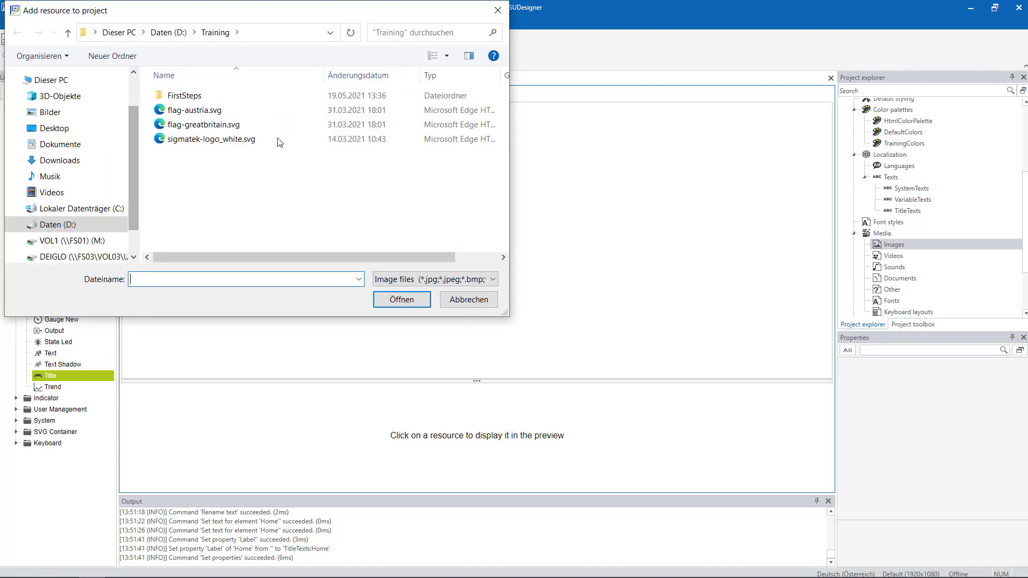
{"action": "left_click", "coordinate": [186, 143]}
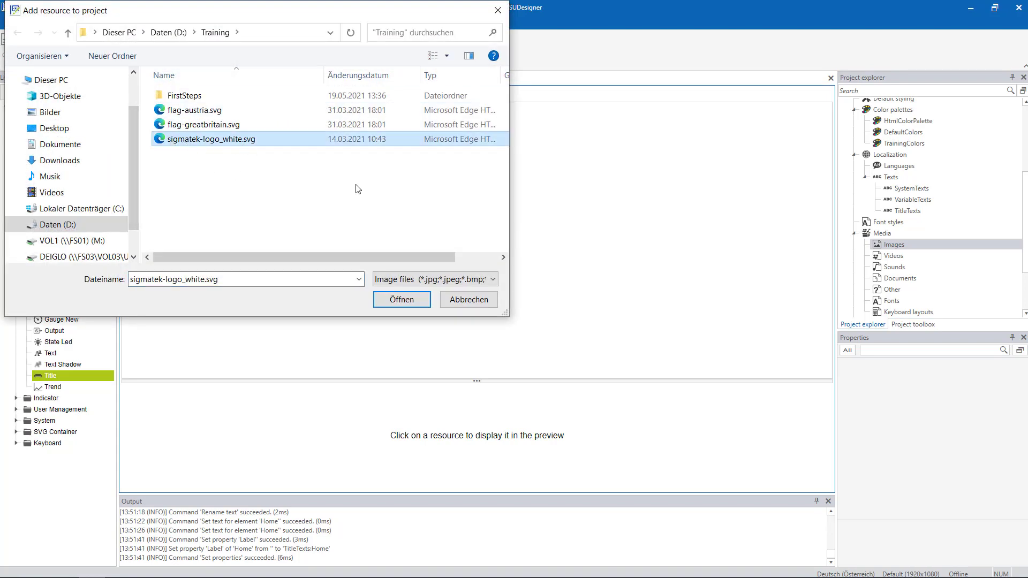
{"action": "left_click", "coordinate": [416, 303]}
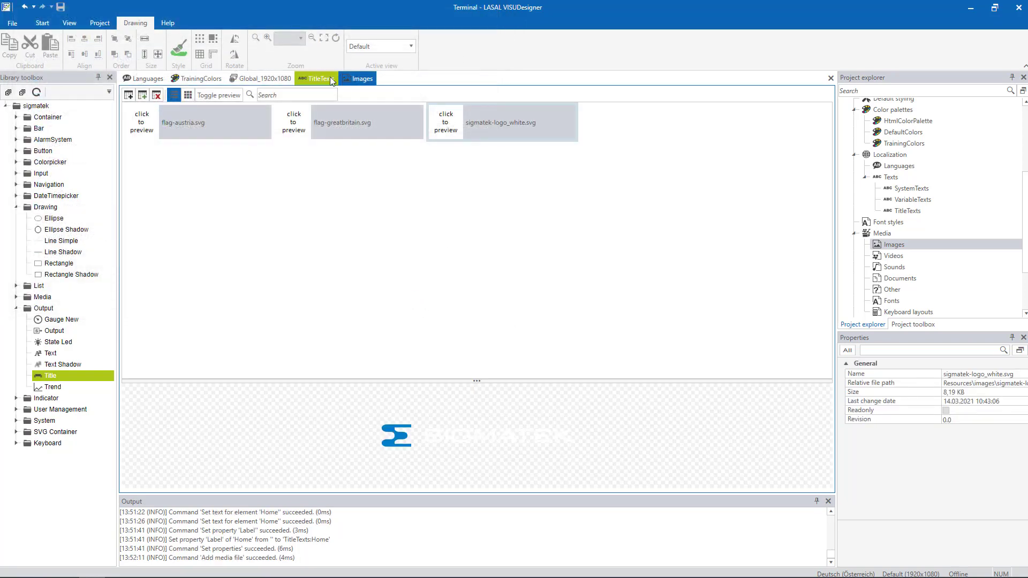
Place an SVG Container in the blue header of the Global_1920x1080 dashboard and accept the import of its control
{"action": "left_click", "coordinate": [253, 79]}
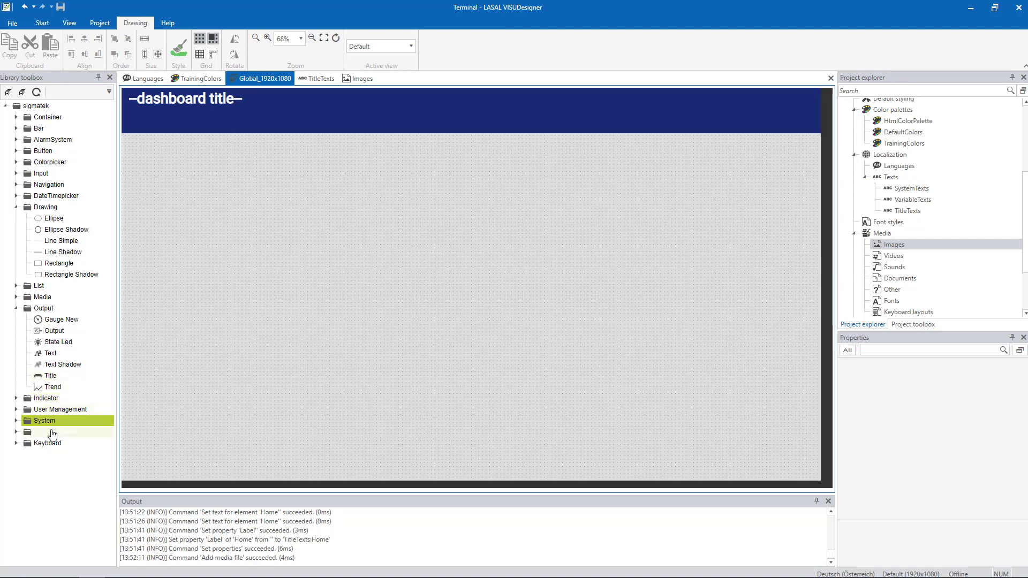
{"action": "left_click", "coordinate": [16, 433]}
{"action": "left_click_drag", "start_coordinate": [46, 445], "coordinate": [688, 109]}
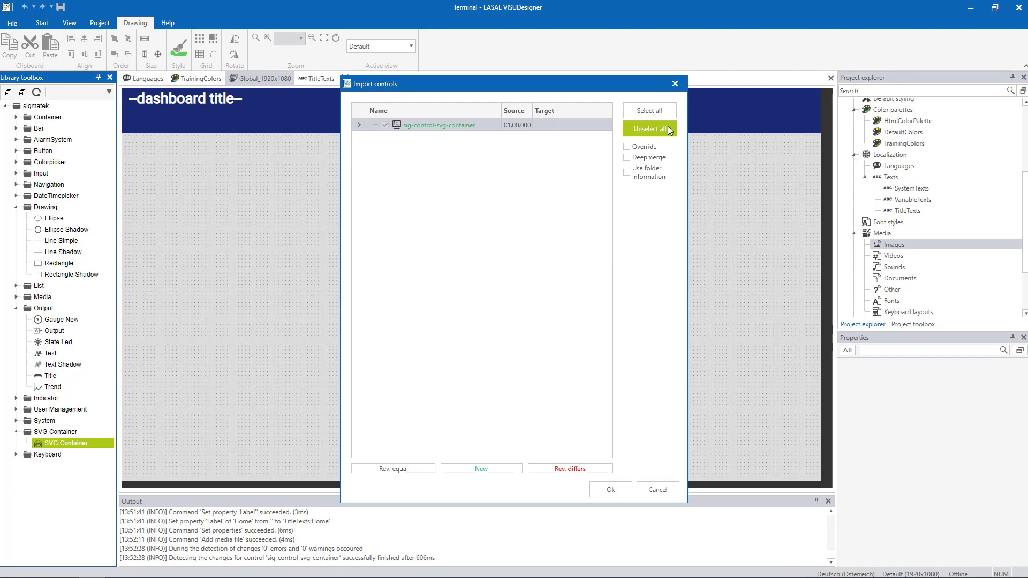
{"action": "left_click", "coordinate": [650, 159]}
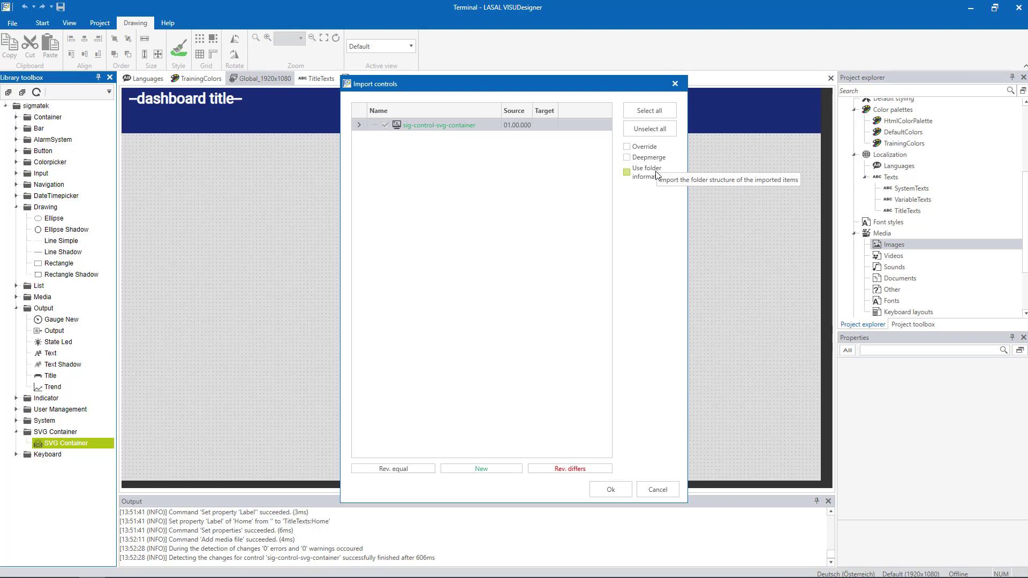
{"action": "left_click", "coordinate": [615, 494]}
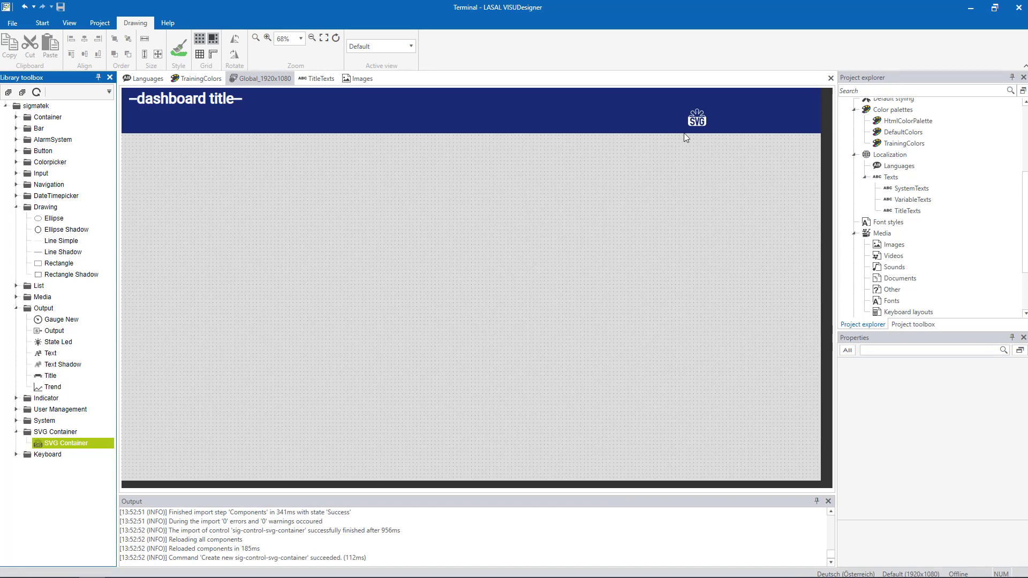
Set the SVG source of the new SVG container in the header to sigmatek-logo_white.svg
{"action": "left_click", "coordinate": [694, 119]}
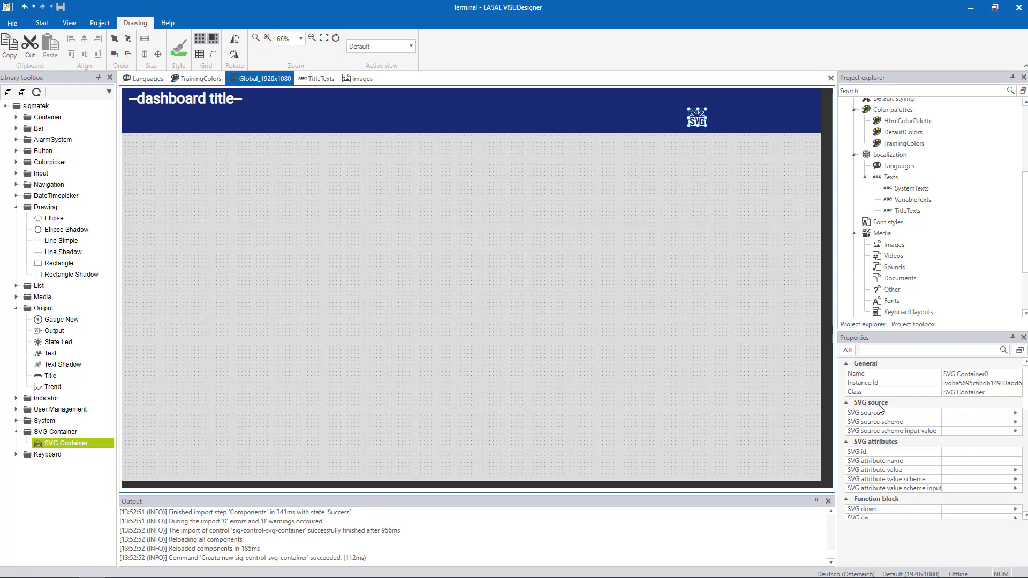
{"action": "left_click", "coordinate": [882, 413]}
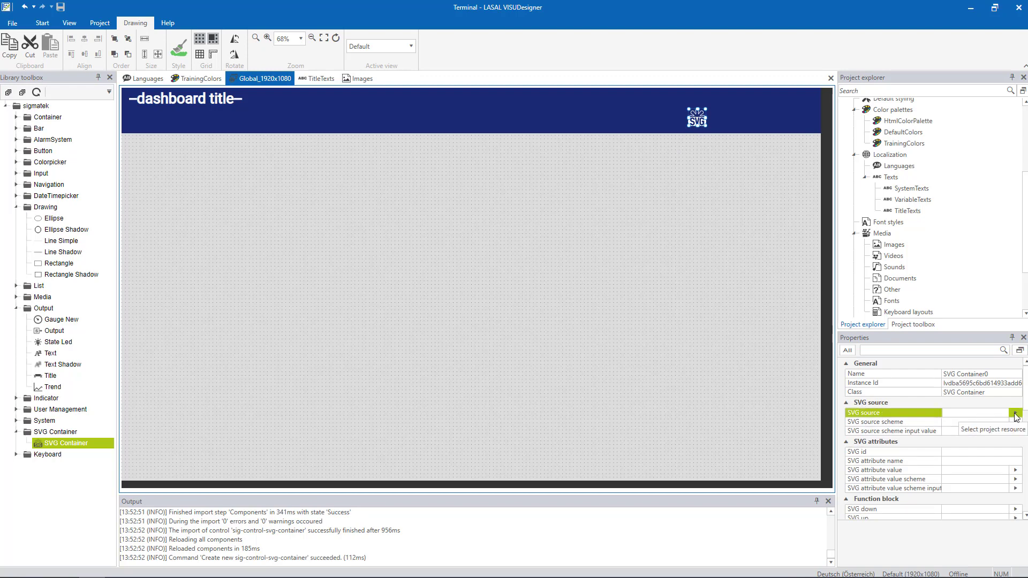
{"action": "left_click", "coordinate": [1016, 413]}
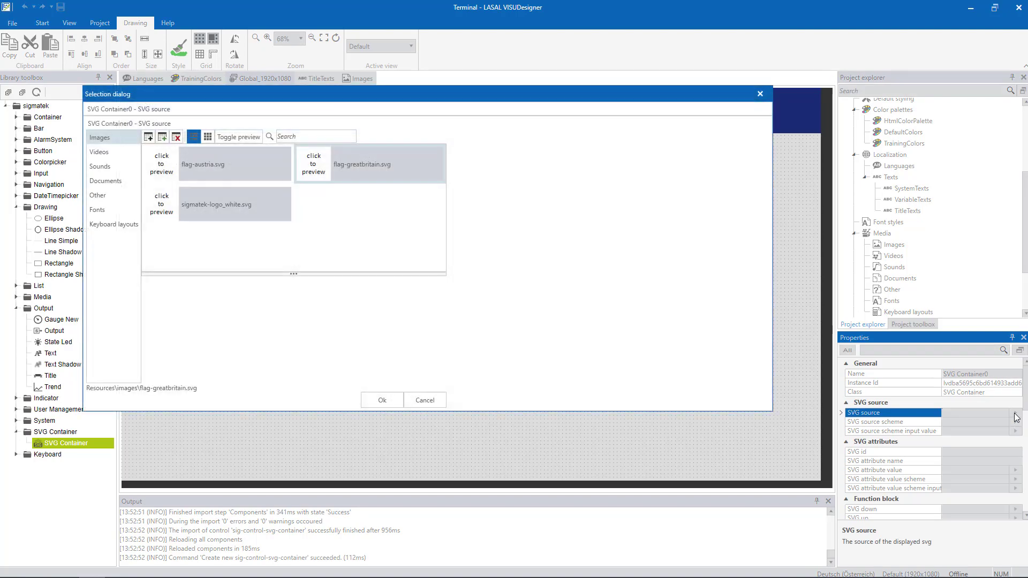
{"action": "left_click", "coordinate": [240, 204]}
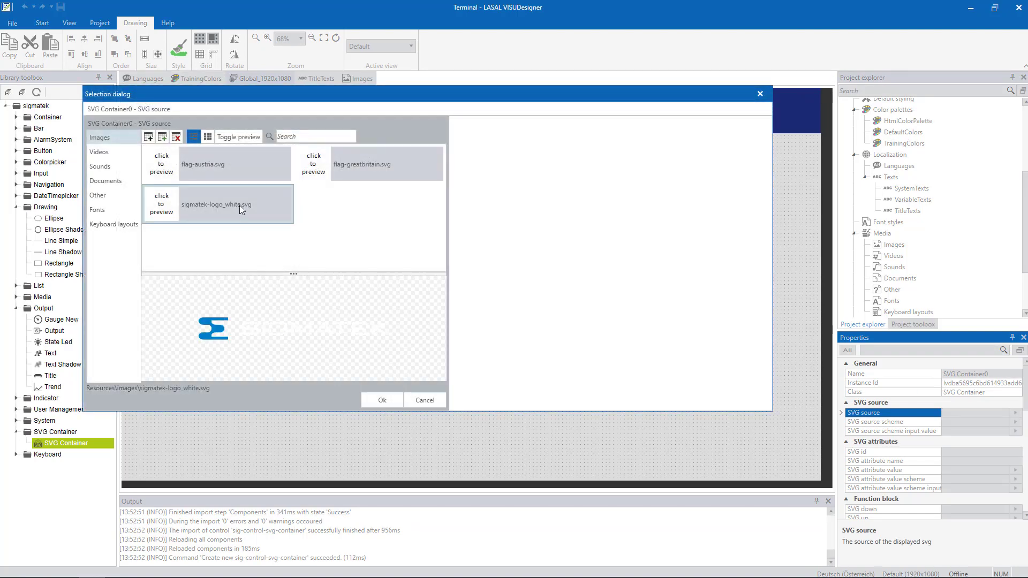
{"action": "left_click", "coordinate": [381, 401]}
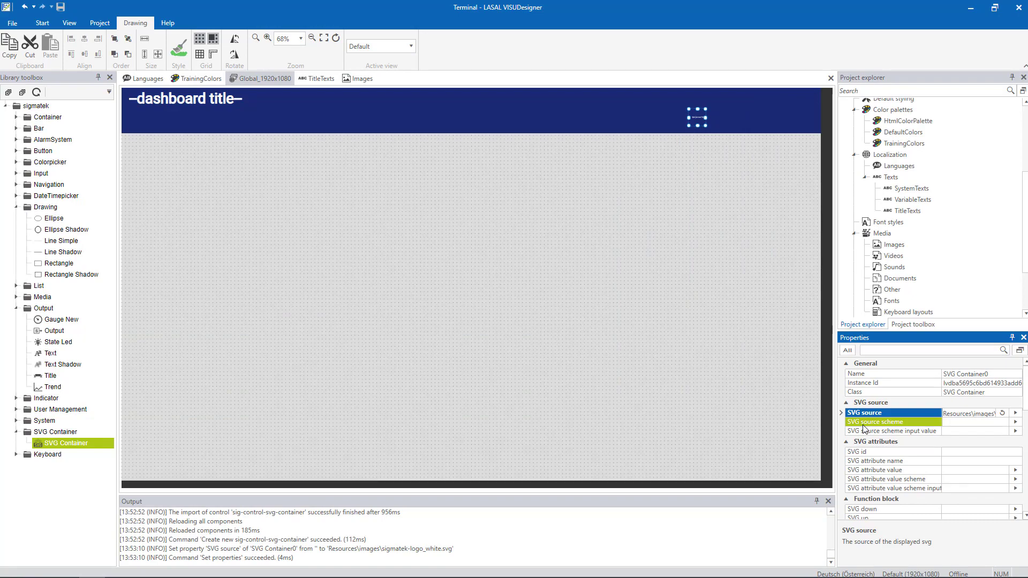
Position the logo's SVG container at top 10 px and left 1555 px
{"action": "scroll", "coordinate": [864, 428], "scroll_direction": "down", "scroll_amount": 10}
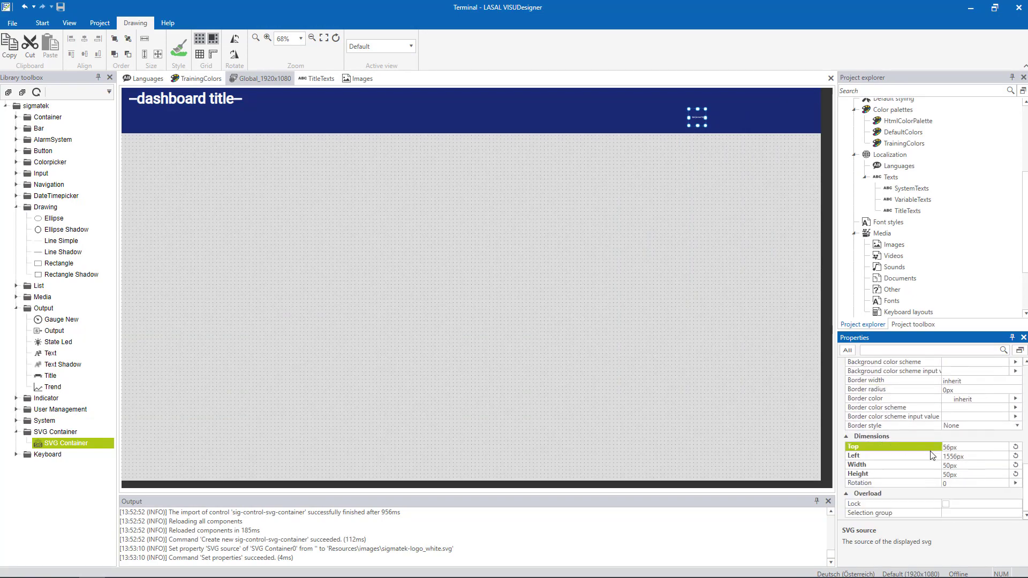
{"action": "left_click", "coordinate": [966, 446]}
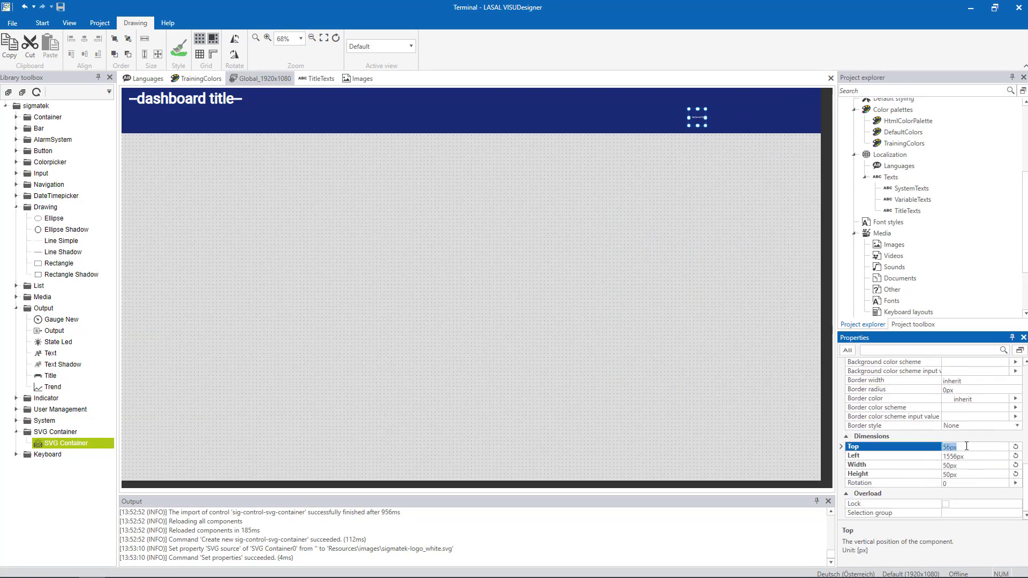
{"action": "type", "text": "10px"}
{"action": "key", "text": "Return"}
{"action": "left_click", "coordinate": [970, 456]}
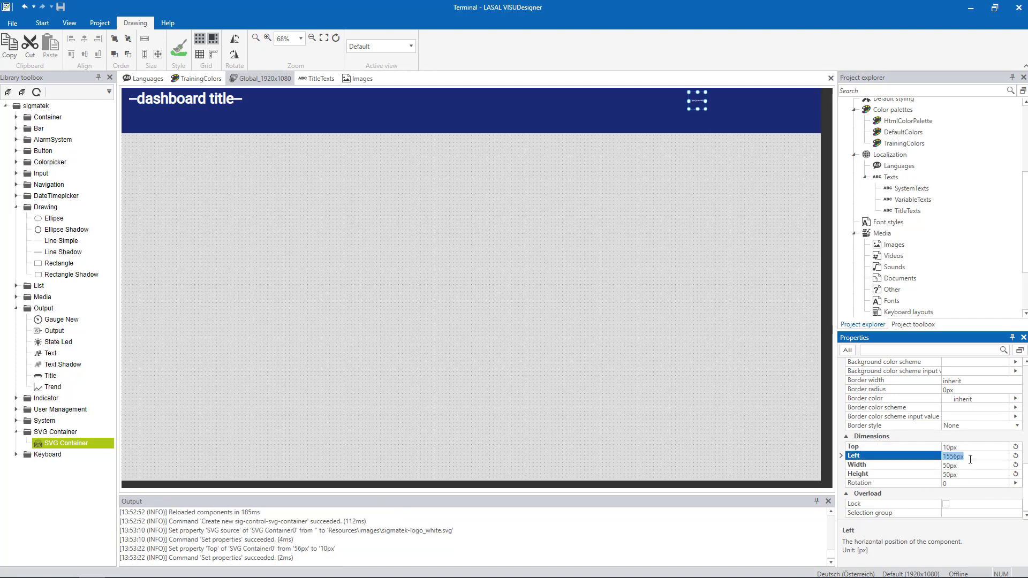
{"action": "type", "text": "555"}
{"action": "key", "text": "Return"}
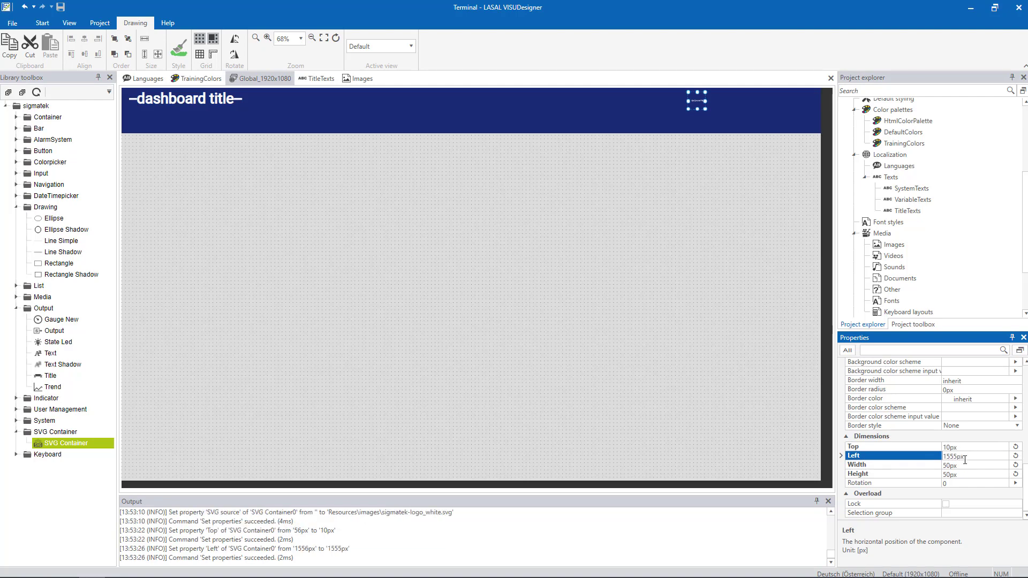
Set the logo's SVG container to a width of 350 px and a height of 40 px
{"action": "left_click", "coordinate": [965, 464]}
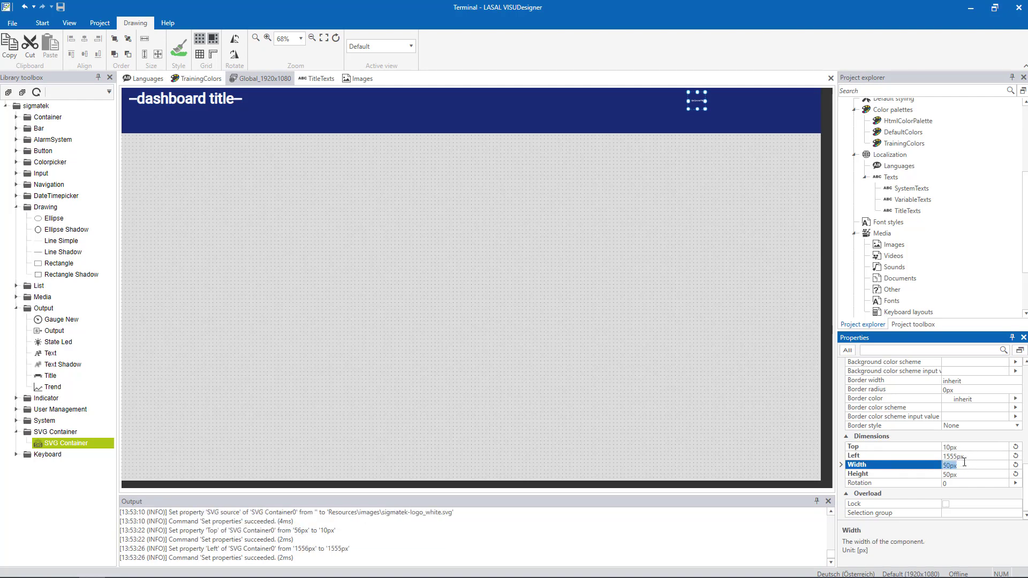
{"action": "type", "text": "350"}
{"action": "key", "text": "Return"}
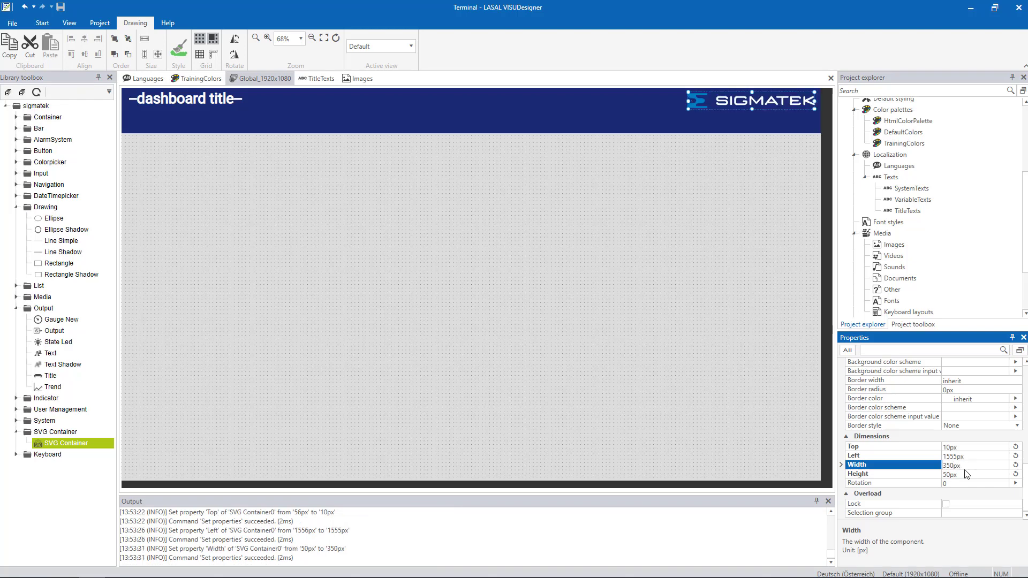
{"action": "left_click", "coordinate": [965, 475]}
{"action": "type", "text": "40"}
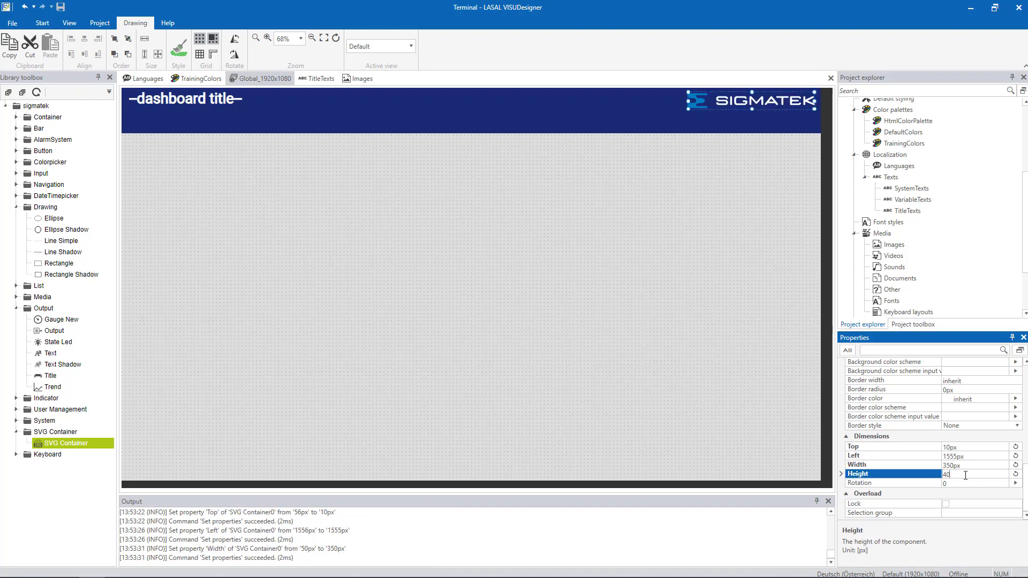
{"action": "key", "text": "Return"}
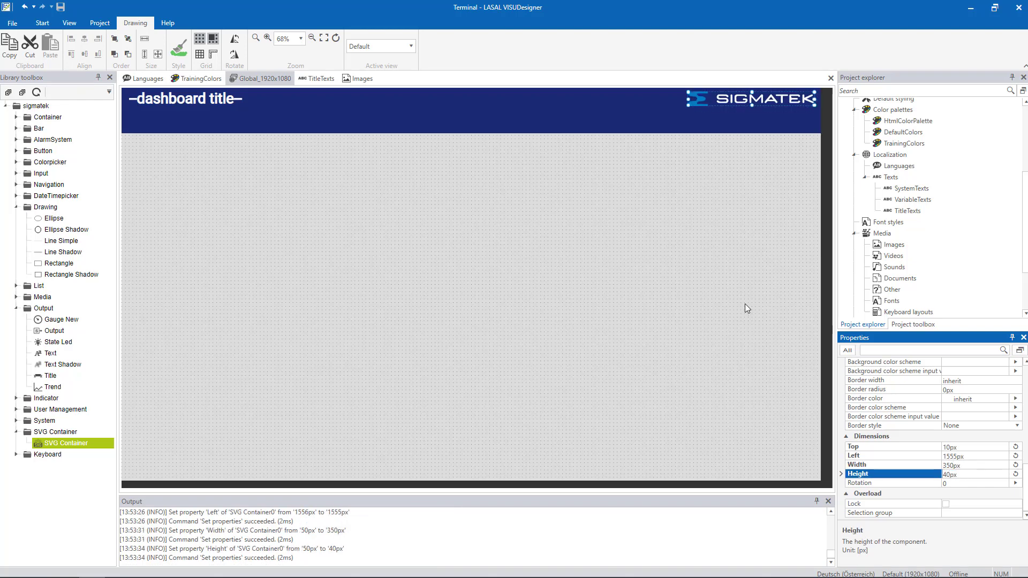
{"action": "left_click", "coordinate": [745, 308]}
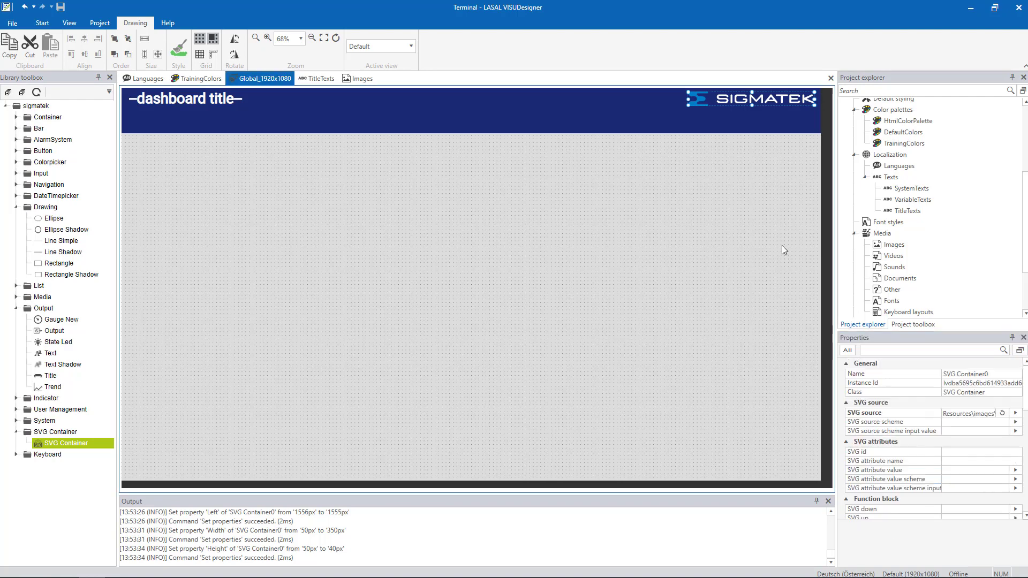
Rename the SVG container in the header as Logo and deselect it
{"action": "left_click", "coordinate": [878, 372]}
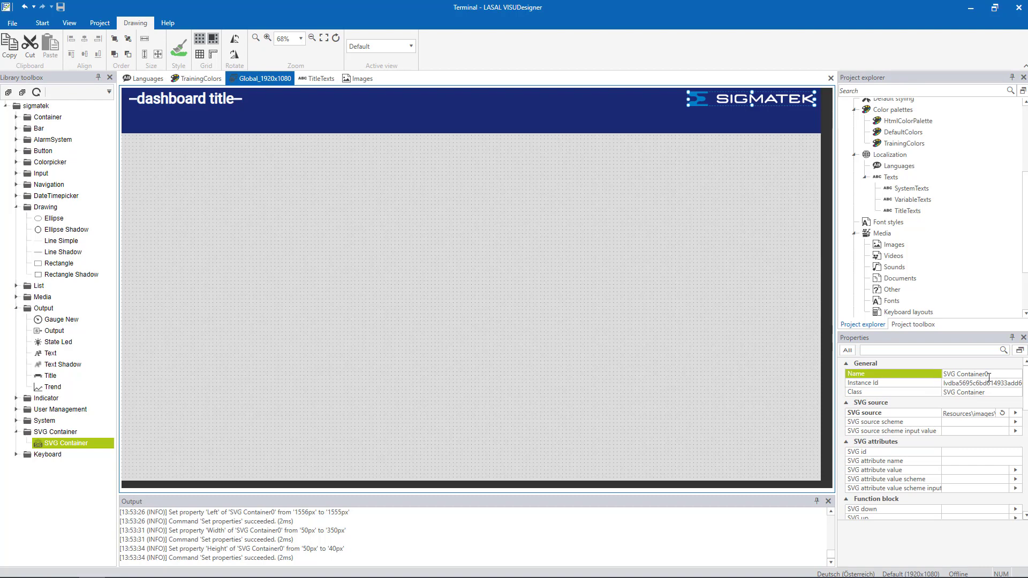
{"action": "mouse_move", "coordinate": [961, 373]}
{"action": "left_mouse_down"}
{"action": "mouse_move", "coordinate": [988, 373]}
{"action": "mouse_move", "coordinate": [940, 374]}
{"action": "left_mouse_up"}
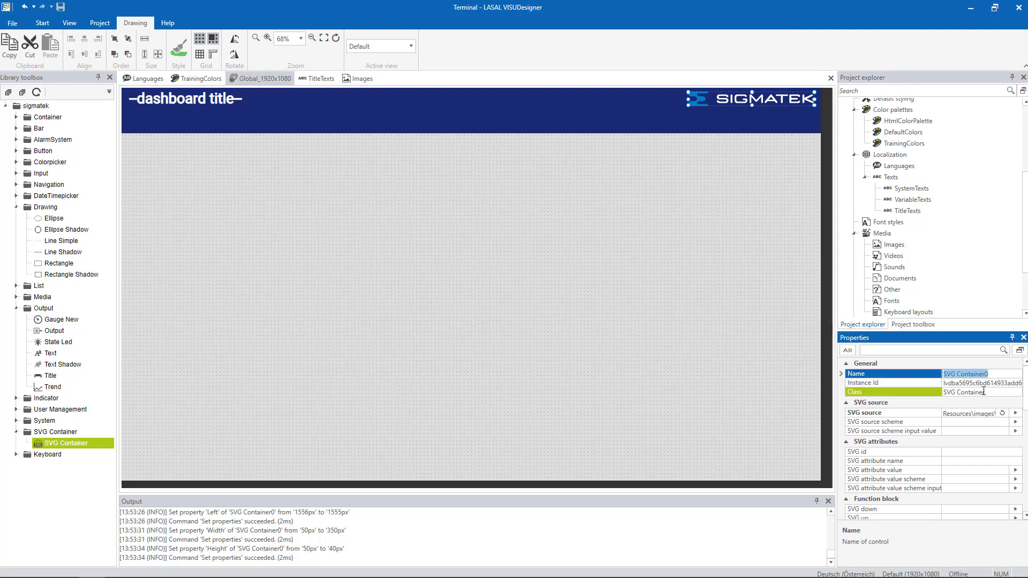
{"action": "type", "text": "Logo"}
{"action": "key", "text": "Return"}
{"action": "left_click", "coordinate": [322, 285]}
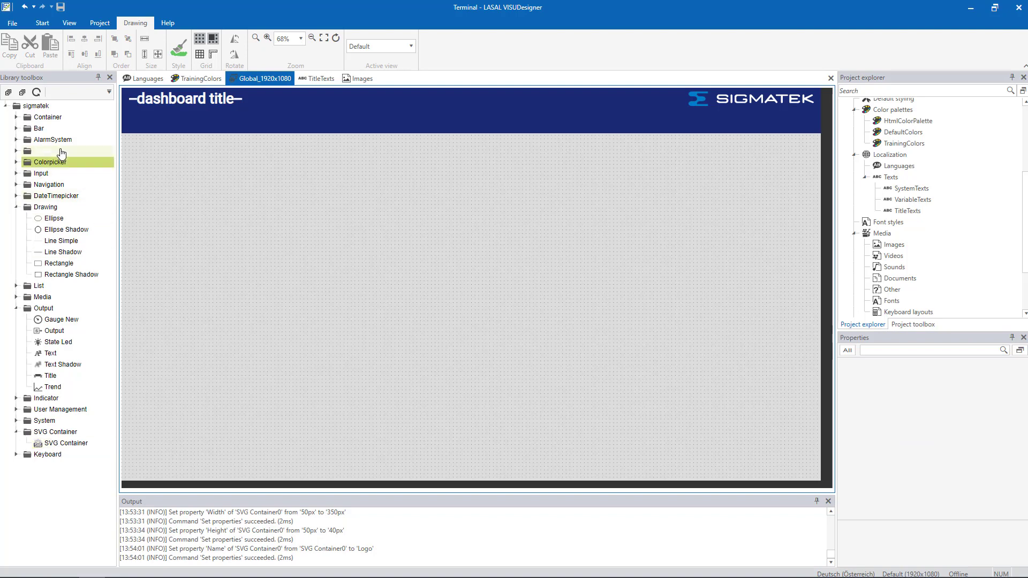
Add a Line Simple control to the dashboard header, importing the control, and name it TitleLine
{"action": "left_click_drag", "start_coordinate": [58, 240], "coordinate": [140, 119]}
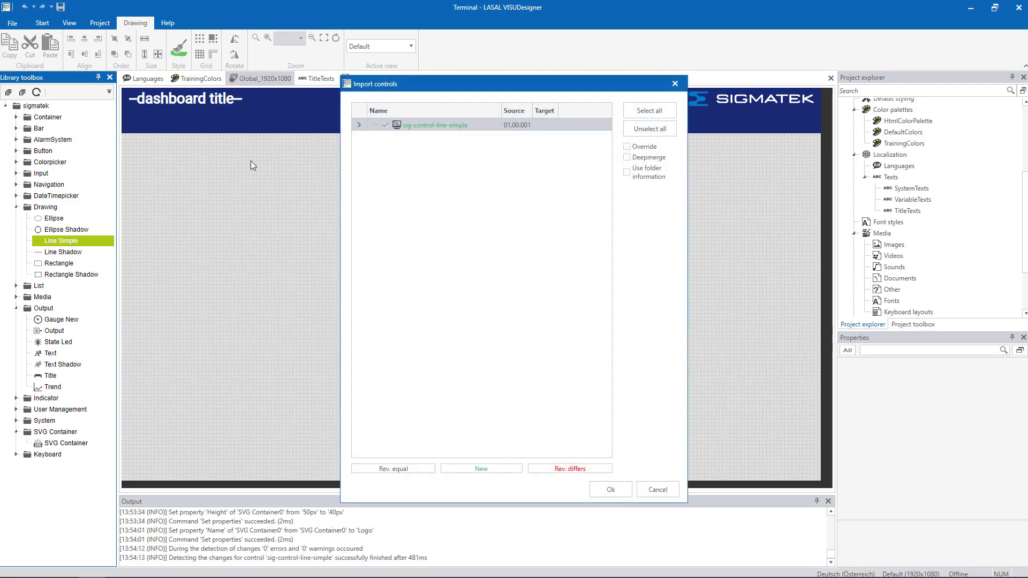
{"action": "left_click", "coordinate": [610, 489]}
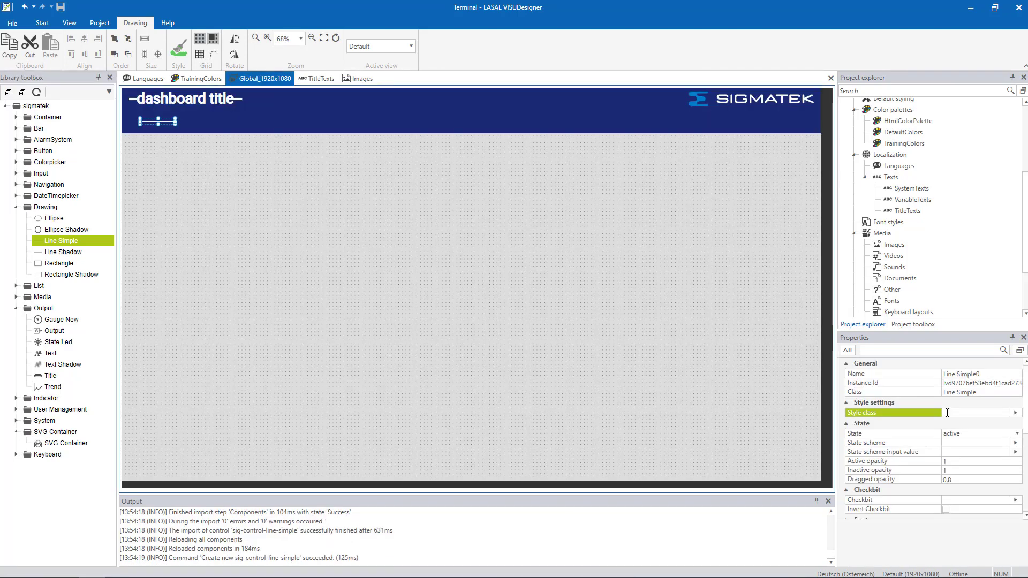
{"action": "left_click", "coordinate": [990, 375]}
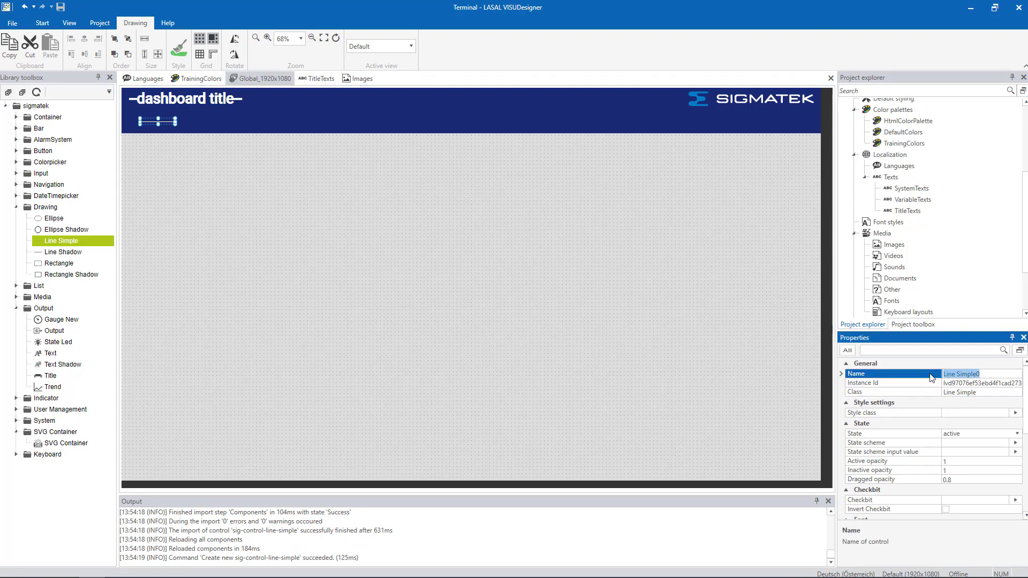
{"action": "type", "text": "TitleLine"}
{"action": "key", "text": "Return"}
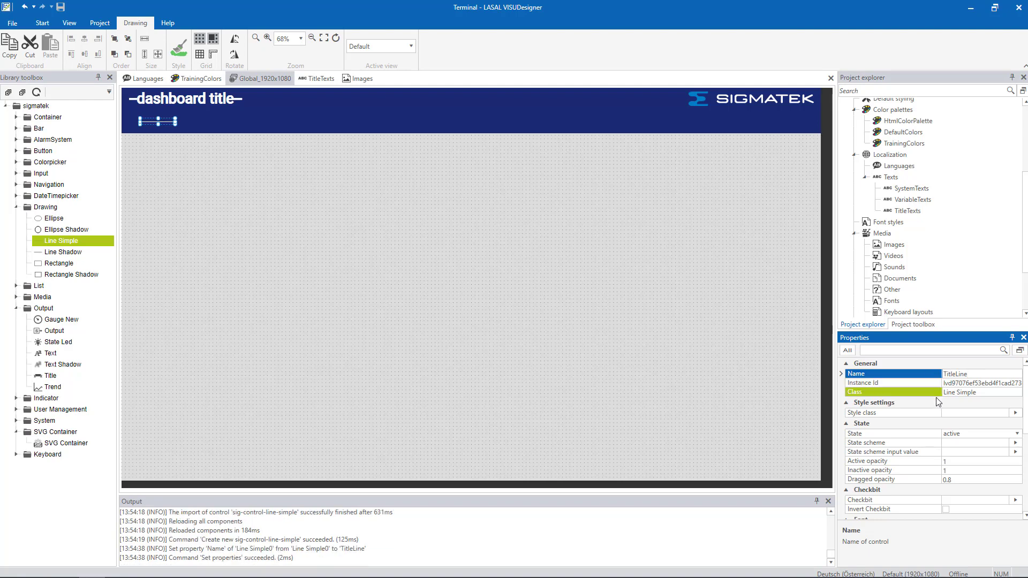
Create the color Alarms_inactive with RGB 175, 200, 26 in TrainingColors and apply it as TitleLine's line color
{"action": "scroll", "coordinate": [937, 399], "scroll_direction": "down", "scroll_amount": 3}
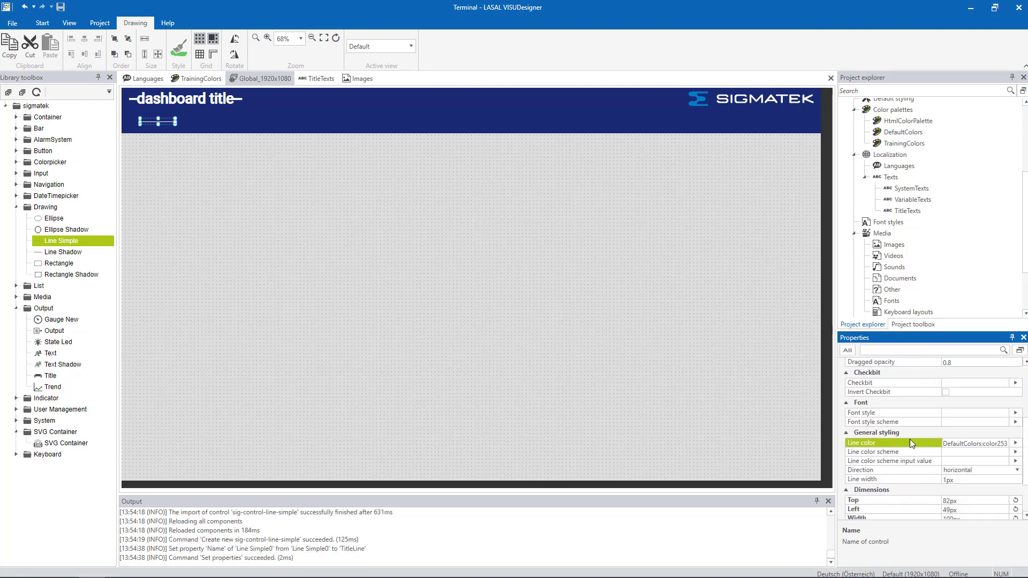
{"action": "left_click", "coordinate": [1017, 443]}
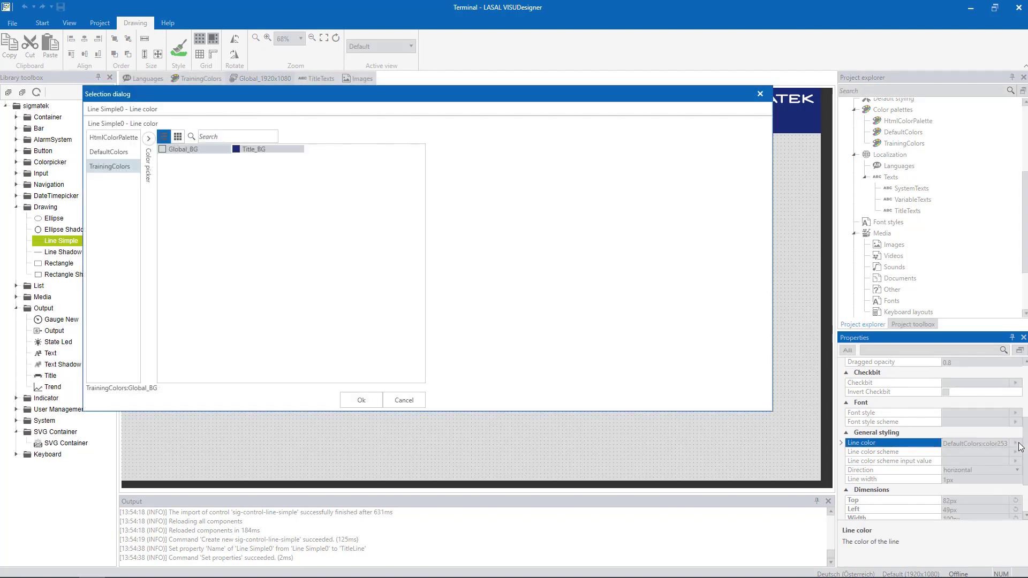
{"action": "left_click", "coordinate": [149, 156]}
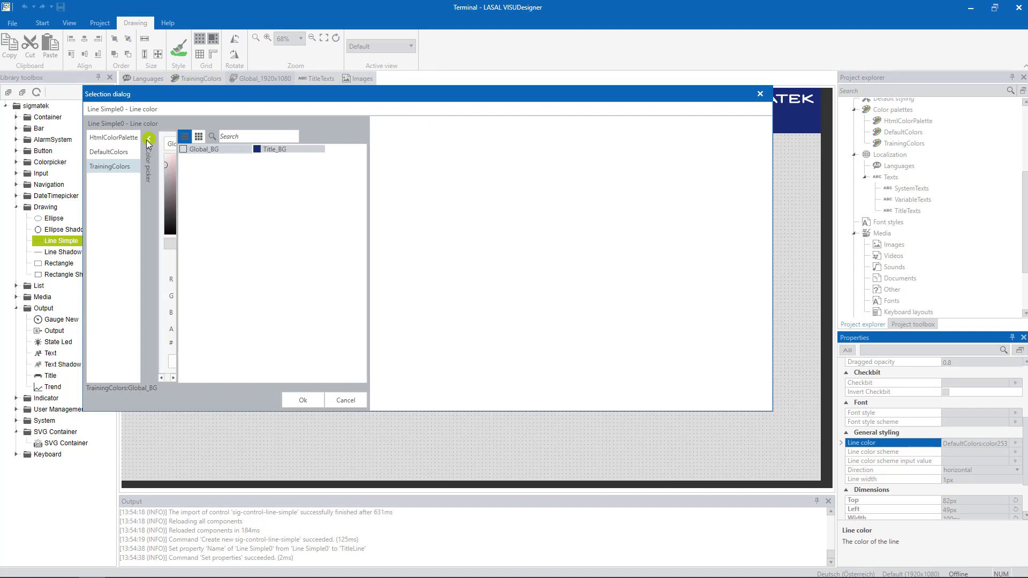
{"action": "left_click_drag", "start_coordinate": [197, 144], "coordinate": [160, 148]}
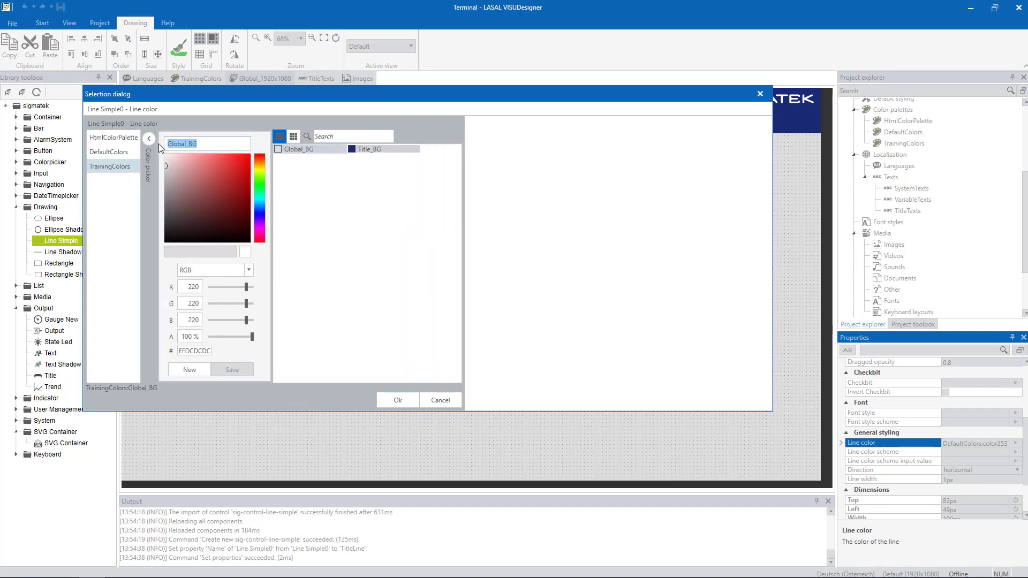
{"action": "type", "text": "Alarms_inactive"}
{"action": "key", "text": "Tab"}
{"action": "type", "text": "1"}
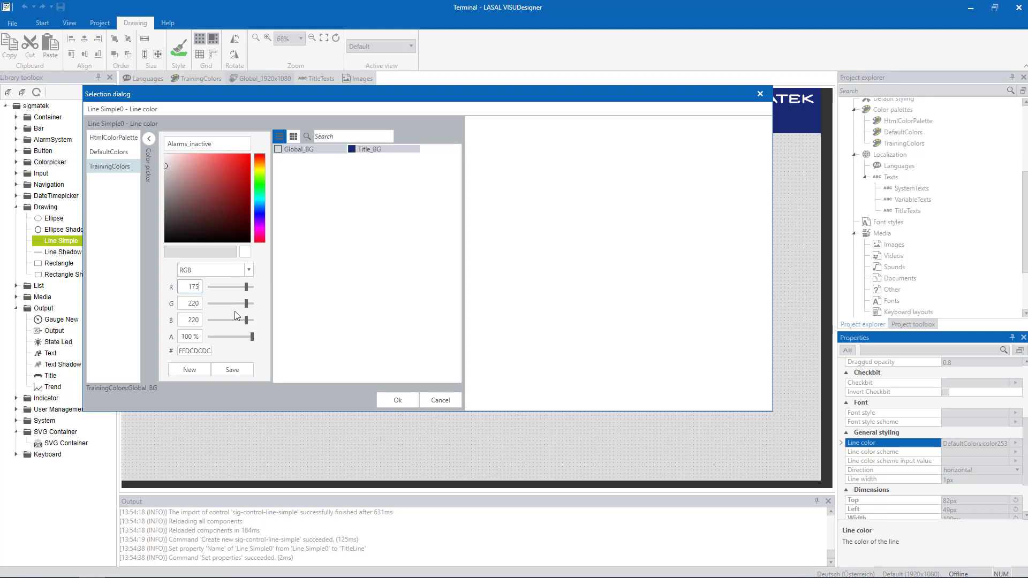
{"action": "left_click", "coordinate": [192, 303]}
{"action": "type", "text": "200"}
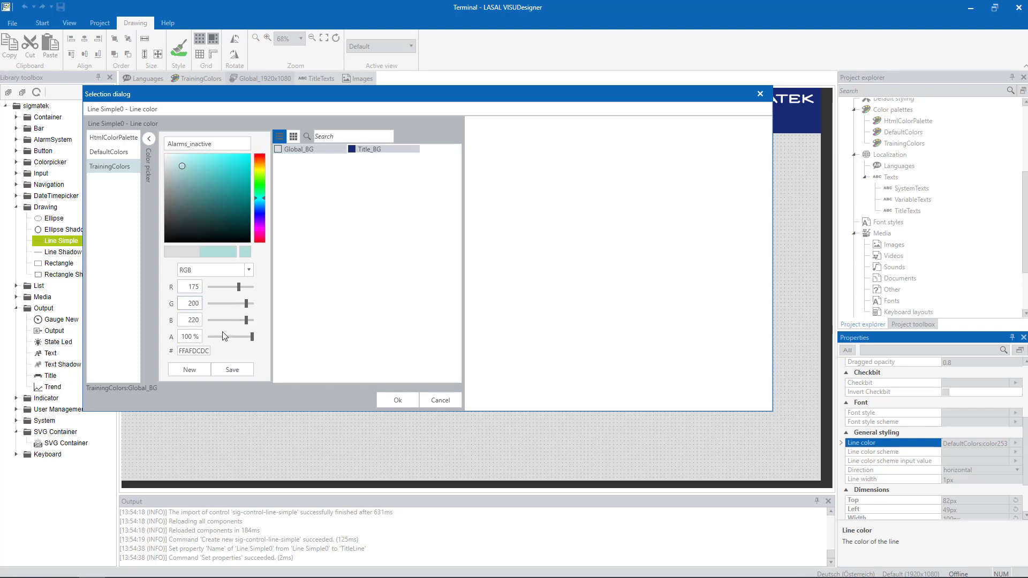
{"action": "key", "text": "Tab"}
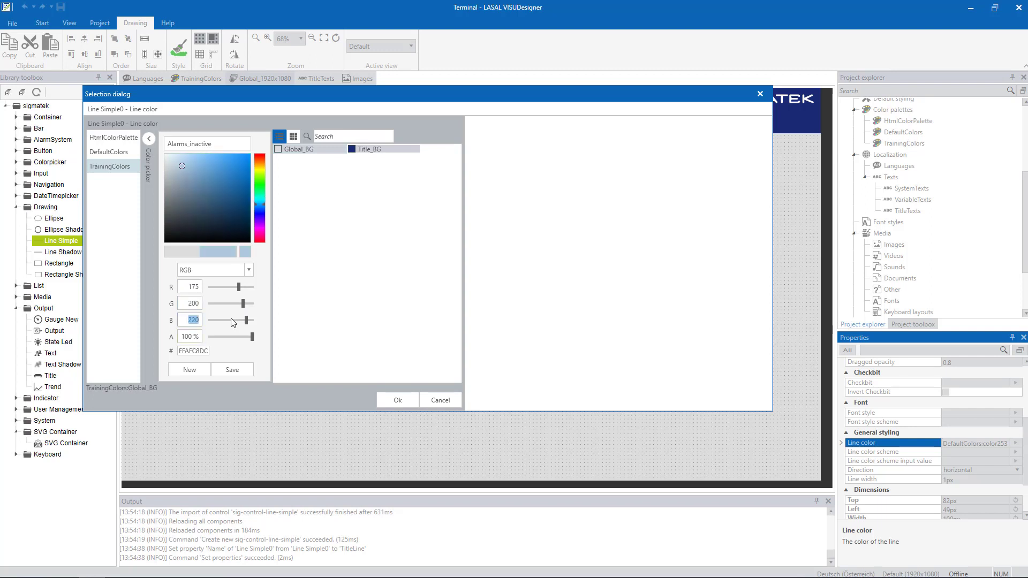
{"action": "type", "text": "226"}
{"action": "left_click", "coordinate": [204, 370]}
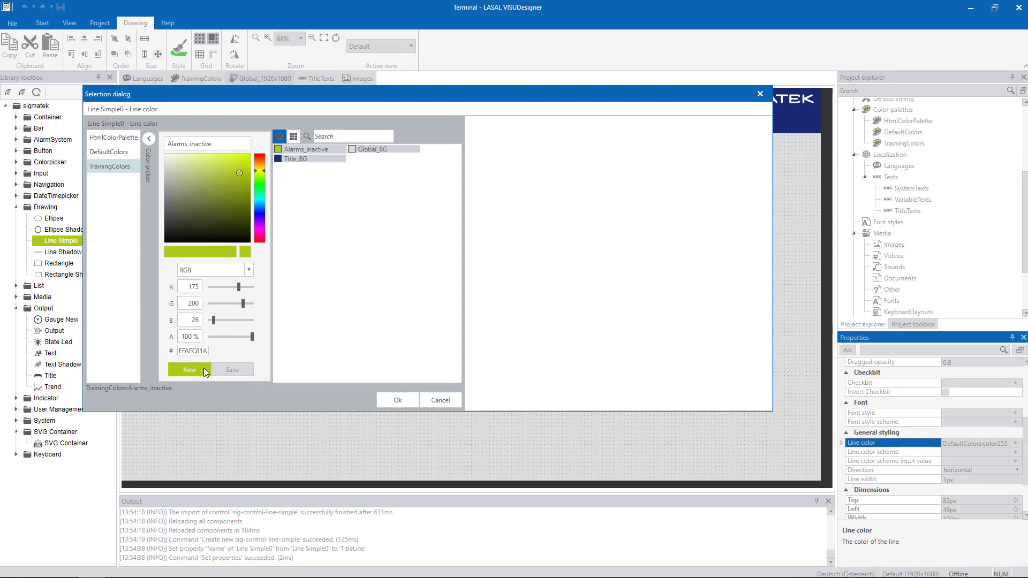
{"action": "left_click", "coordinate": [296, 152]}
{"action": "left_click", "coordinate": [398, 401]}
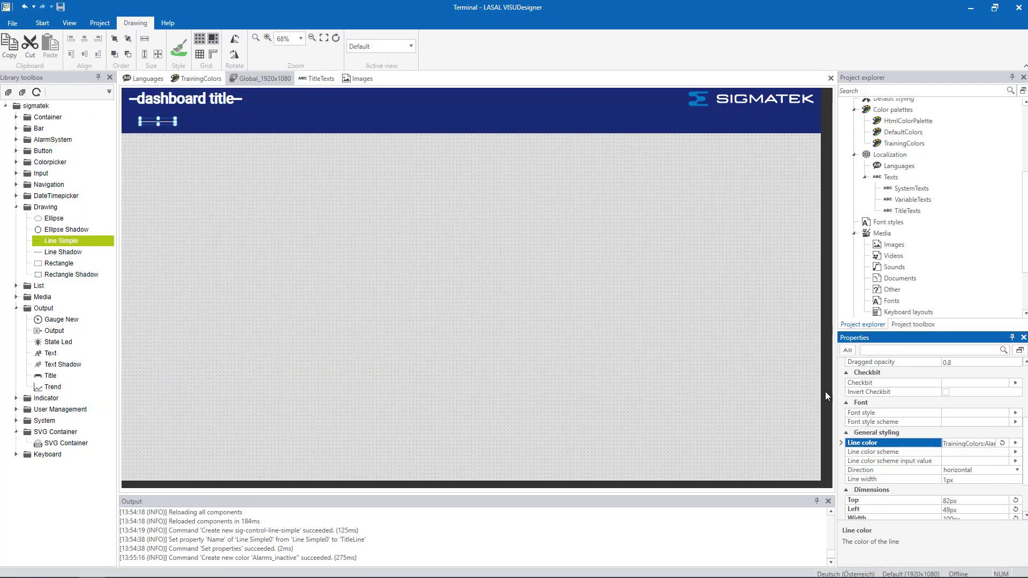
Position TitleLine at top 60 px and left 0 px
{"action": "scroll", "coordinate": [915, 436], "scroll_direction": "down", "scroll_amount": 3}
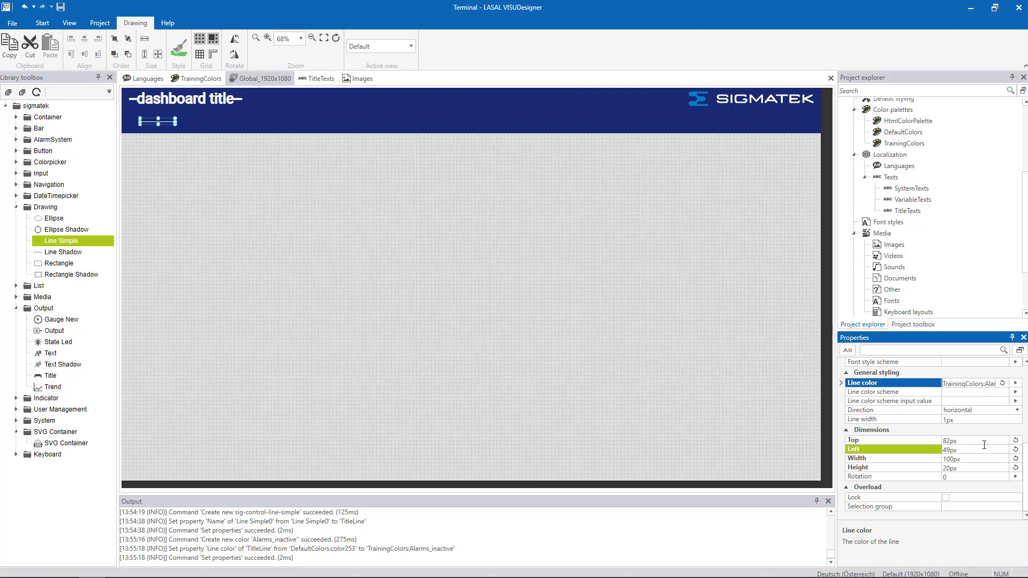
{"action": "left_click", "coordinate": [987, 450]}
{"action": "left_click", "coordinate": [984, 442]}
{"action": "type", "text": "60"}
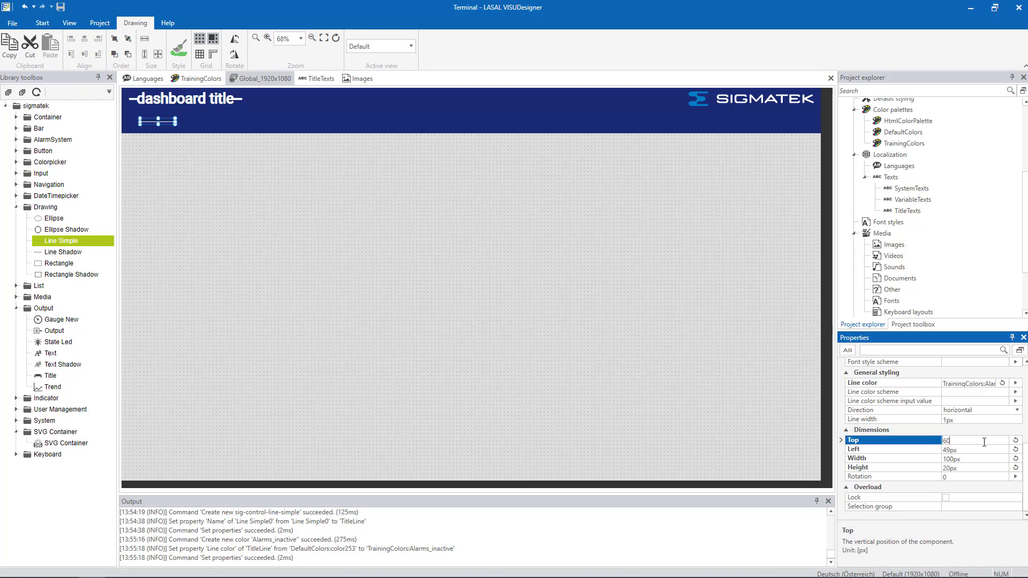
{"action": "left_click", "coordinate": [981, 451]}
{"action": "type", "text": "0px"}
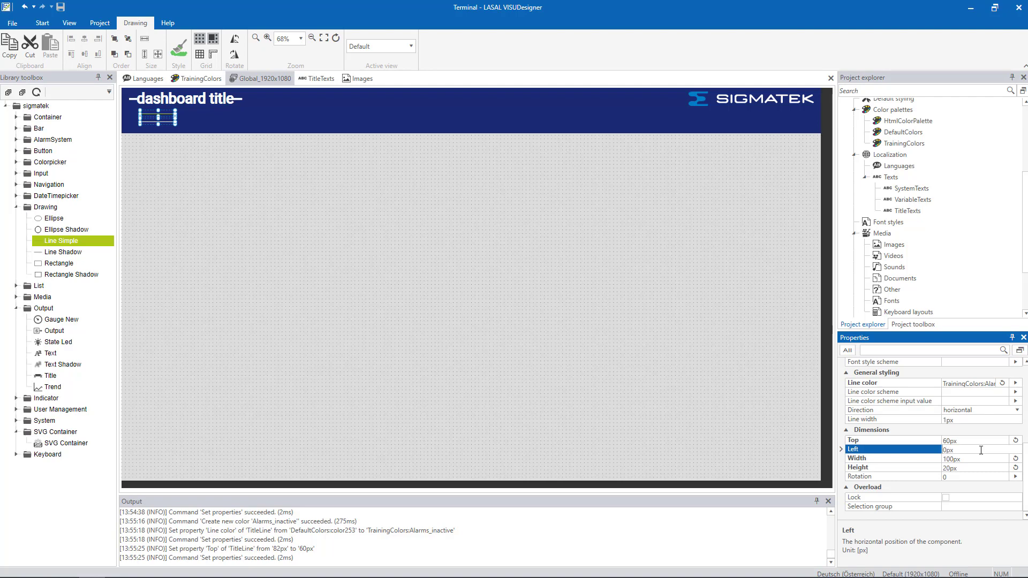
{"action": "key", "text": "Return"}
Set TitleLine to a width of 1920 px and a height of 4 px, and deselect it
{"action": "left_click", "coordinate": [980, 459]}
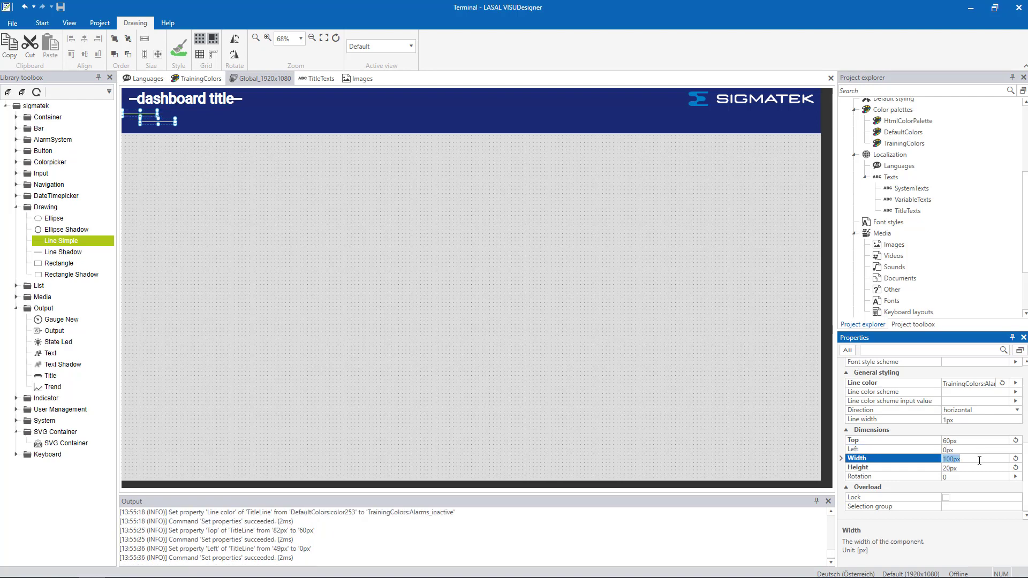
{"action": "type", "text": "1920px"}
{"action": "key", "text": "Return"}
{"action": "left_click", "coordinate": [982, 467]}
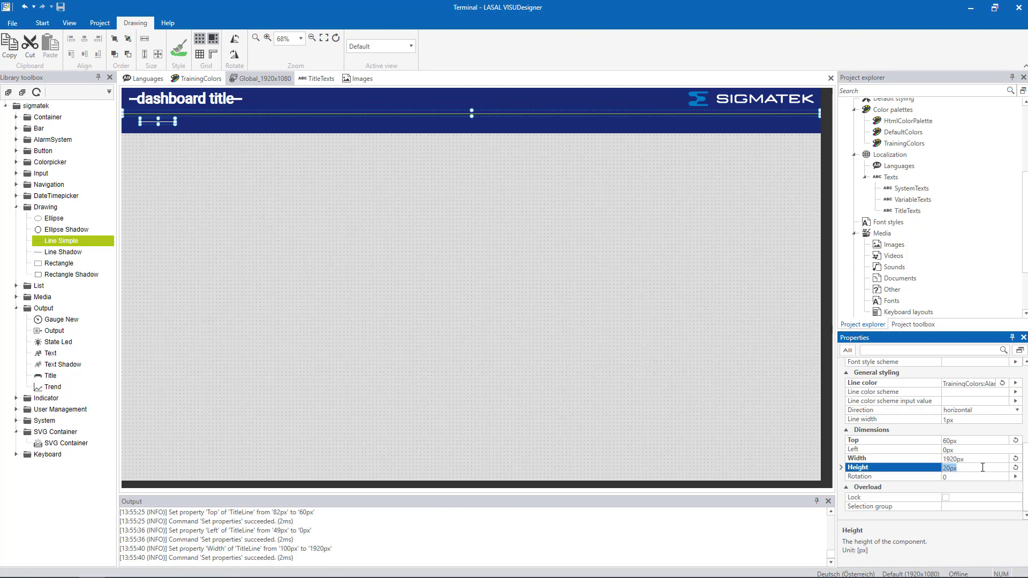
{"action": "type", "text": "4px"}
{"action": "key", "text": "Return"}
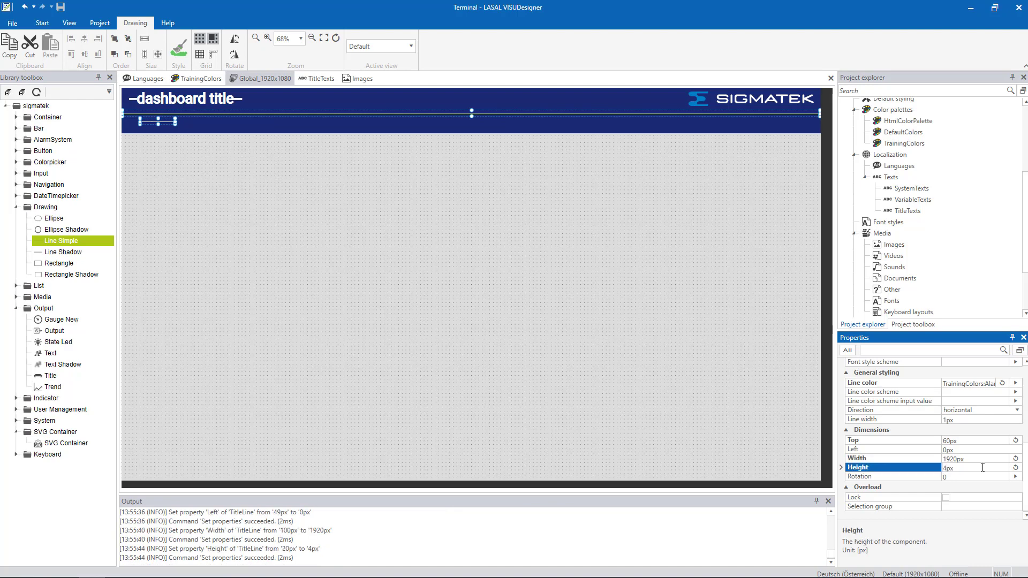
{"action": "left_click", "coordinate": [813, 391]}
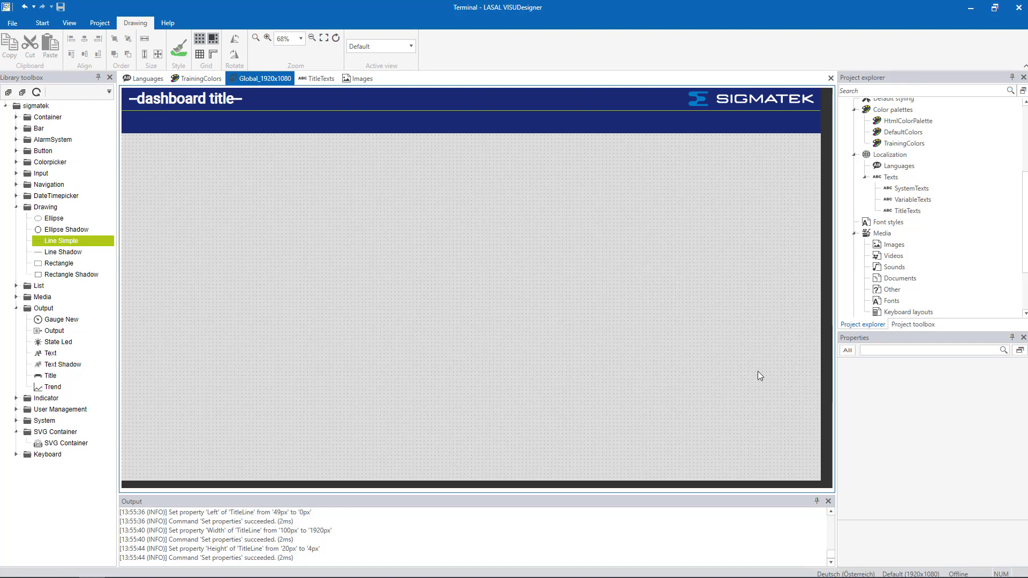
Open the Stations list from the project's Data section
{"action": "scroll", "coordinate": [898, 268], "scroll_direction": "up", "scroll_amount": 5}
{"action": "left_click", "coordinate": [901, 261]}
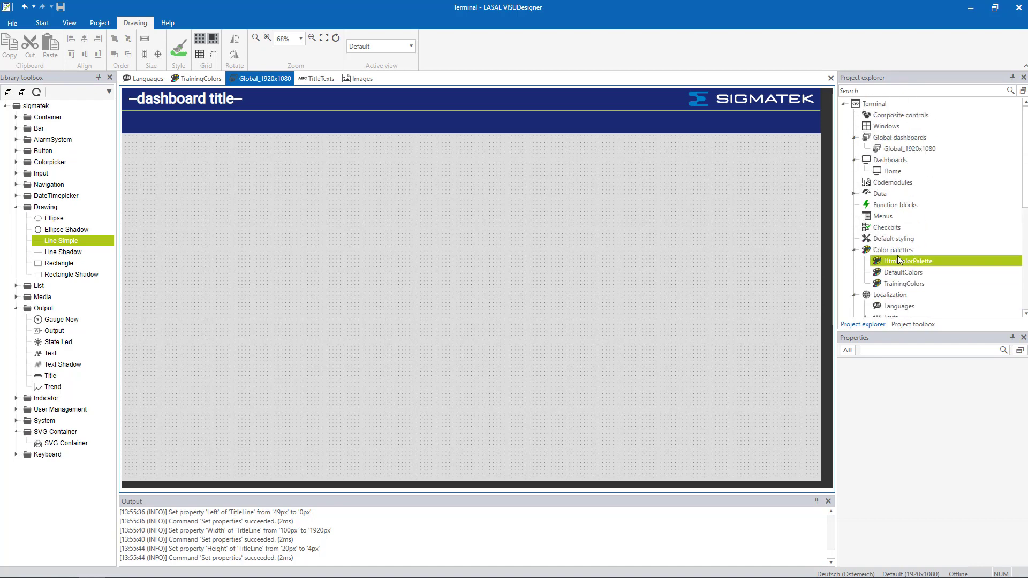
{"action": "left_click", "coordinate": [863, 194]}
{"action": "left_click", "coordinate": [854, 193]}
{"action": "left_click_drag", "start_coordinate": [889, 191], "coordinate": [885, 226]}
{"action": "double_click", "coordinate": [916, 227]}
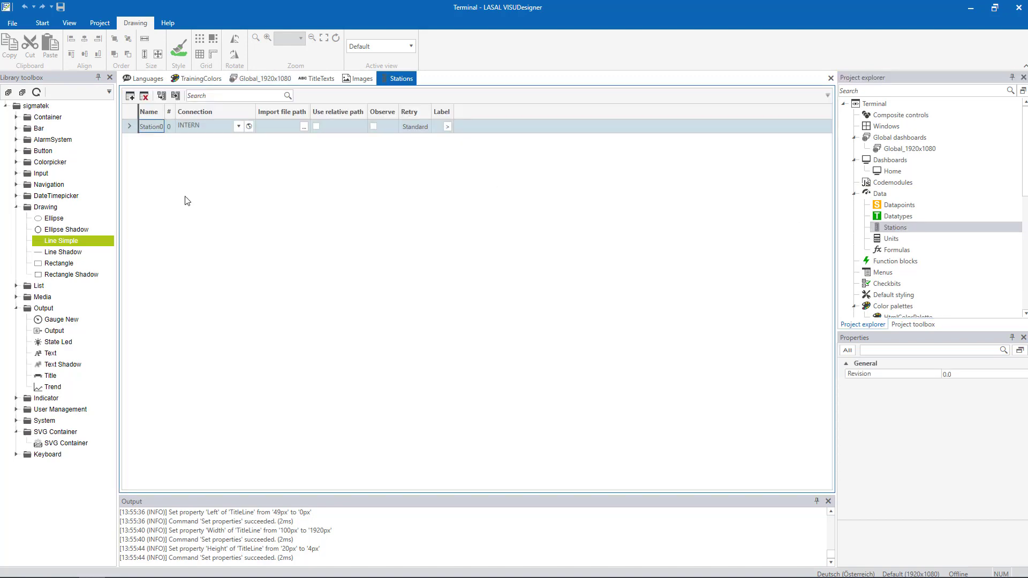
Rename the existing station as HMI and set its station number to 255
{"action": "left_click", "coordinate": [151, 128]}
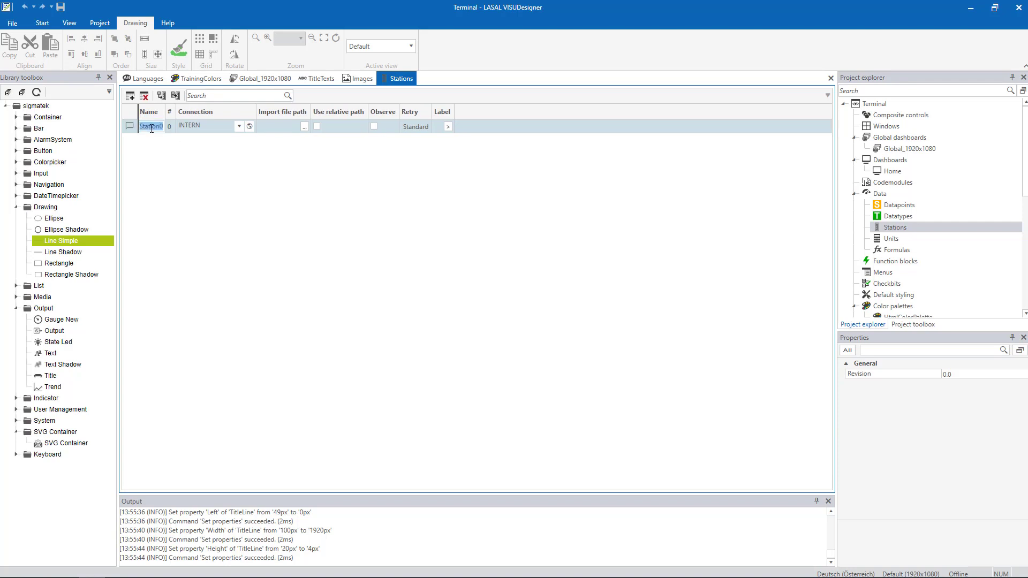
{"action": "type", "text": "HMI"}
{"action": "left_click", "coordinate": [165, 132]}
{"action": "left_click", "coordinate": [165, 130]}
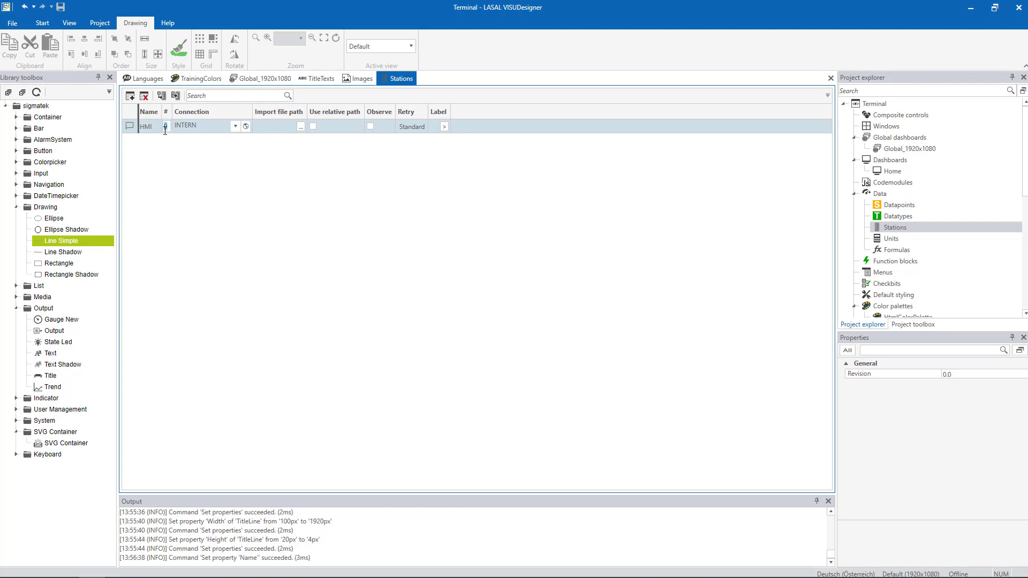
{"action": "type", "text": "255"}
{"action": "key", "text": "Return"}
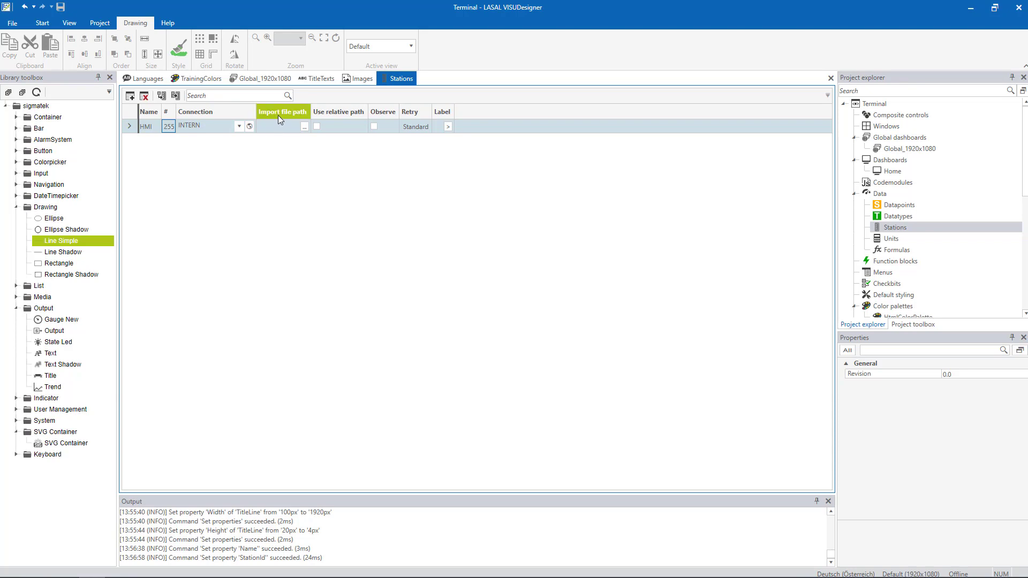
Set the HMI station's import file to D:\Training\FirstSteps\HMI\MaeExp.xml and enable the relative path option
{"action": "left_click", "coordinate": [304, 128]}
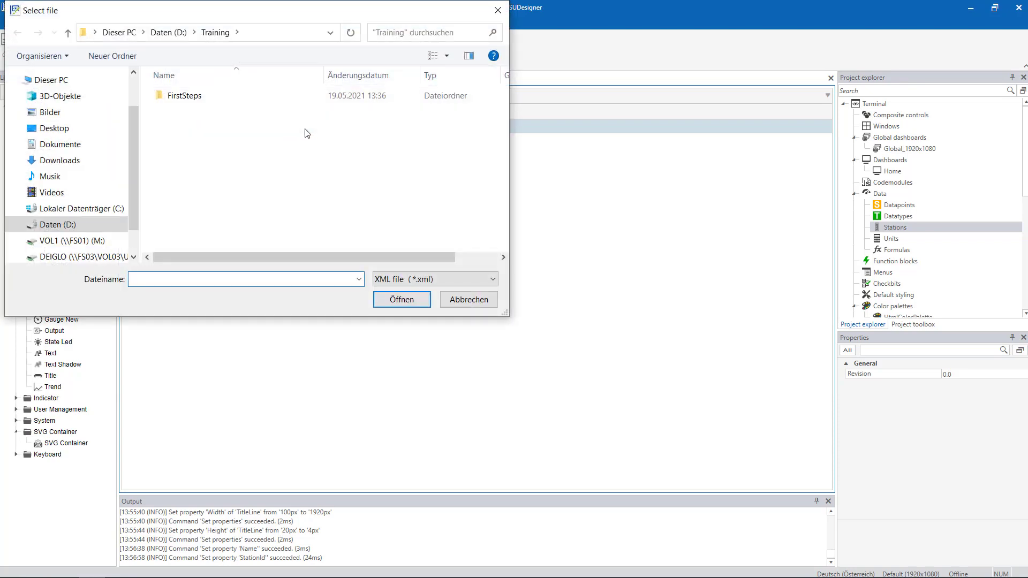
{"action": "double_click", "coordinate": [231, 103]}
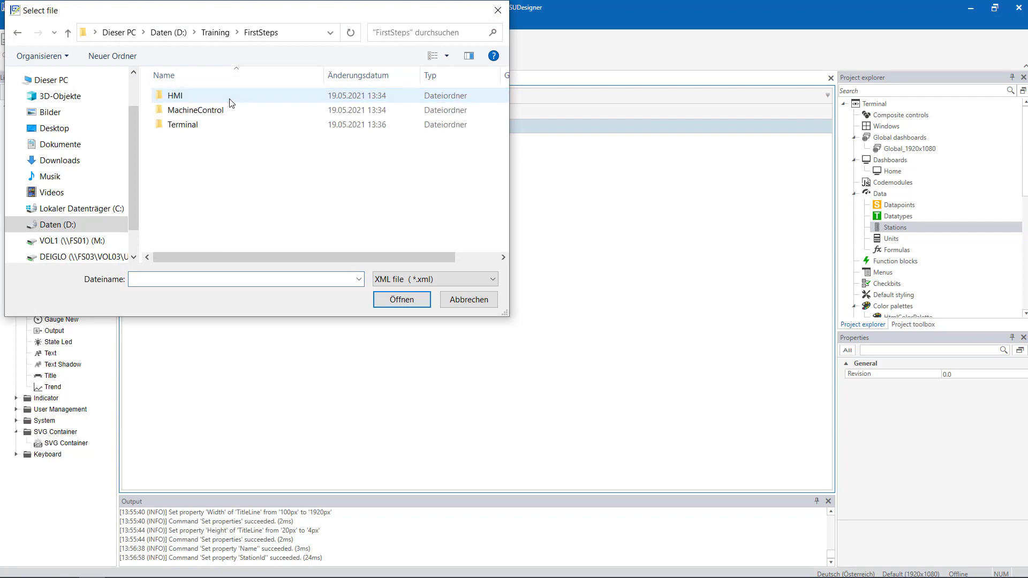
{"action": "double_click", "coordinate": [230, 103]}
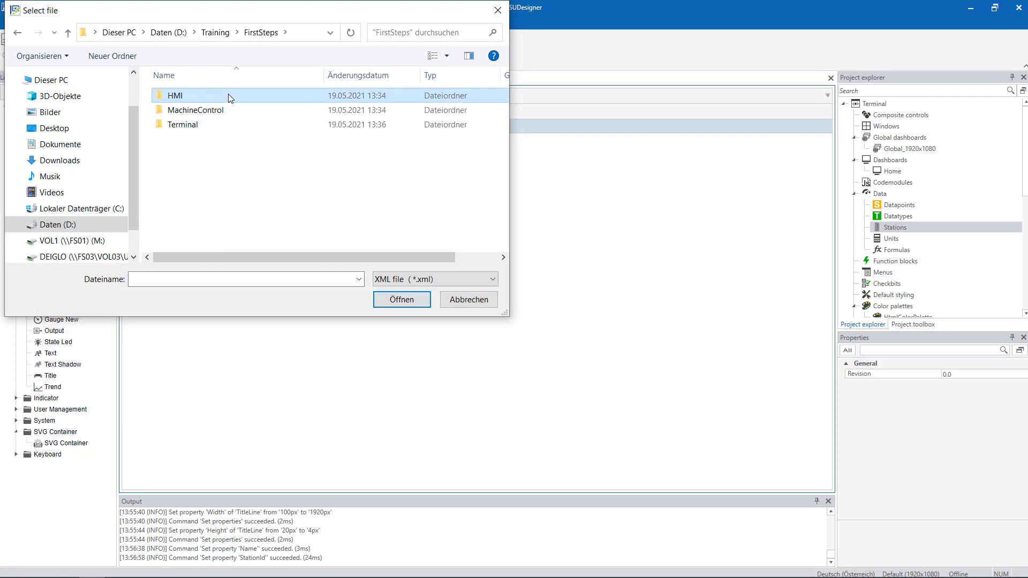
{"action": "left_click", "coordinate": [179, 170]}
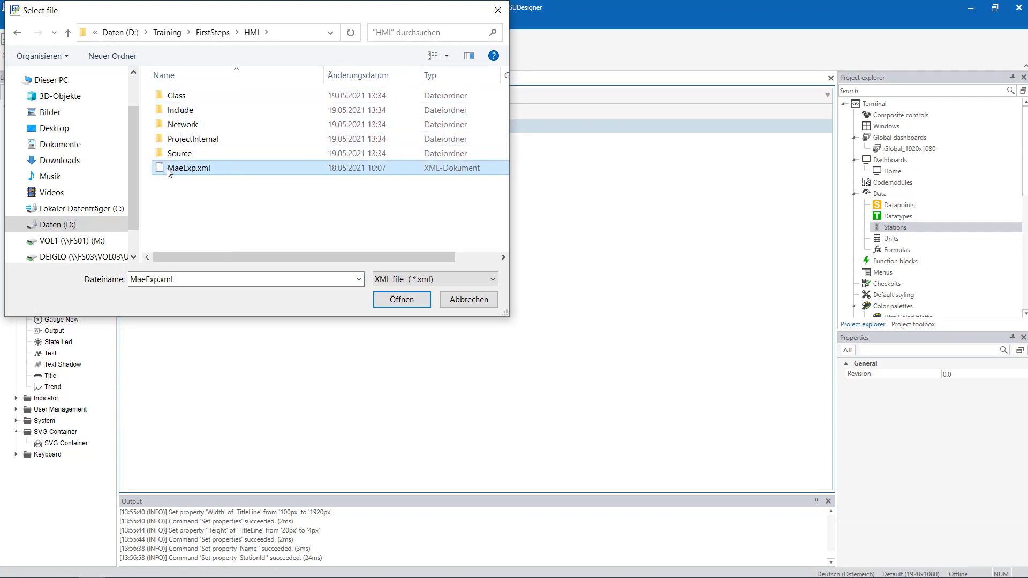
{"action": "double_click", "coordinate": [207, 172]}
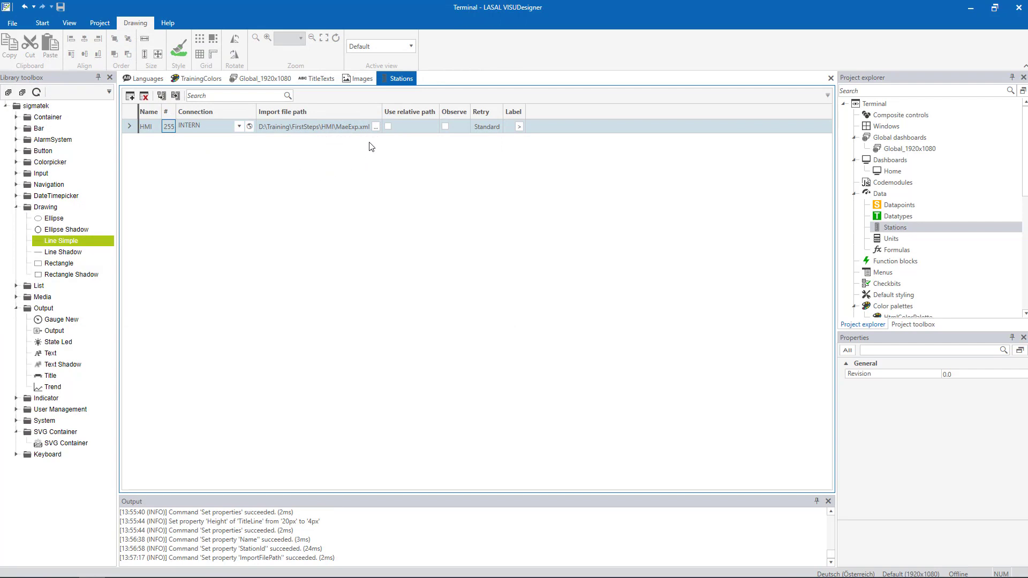
{"action": "left_click", "coordinate": [387, 127]}
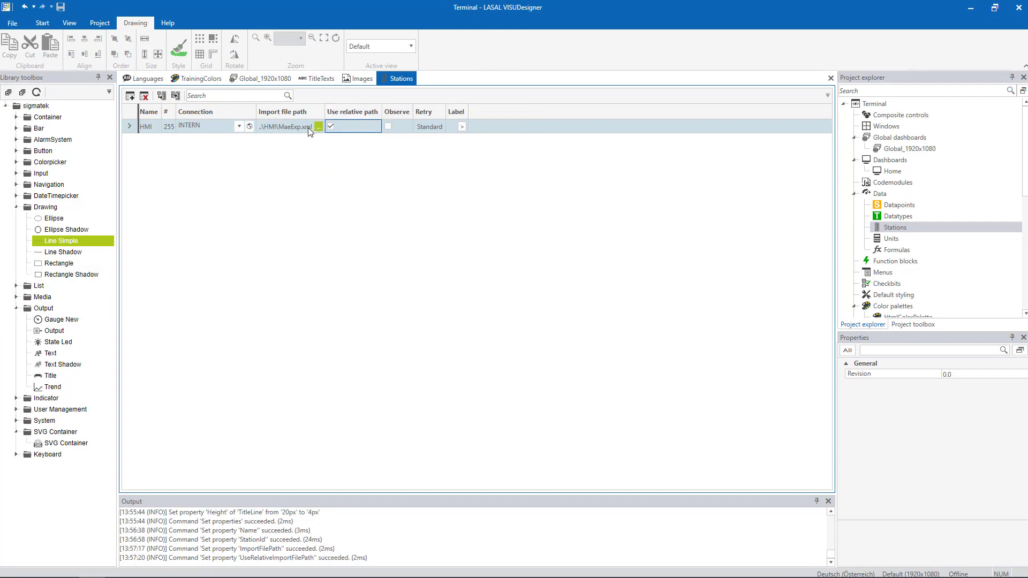
Add a second station named MachineControl with station number 10
{"action": "left_click", "coordinate": [130, 96]}
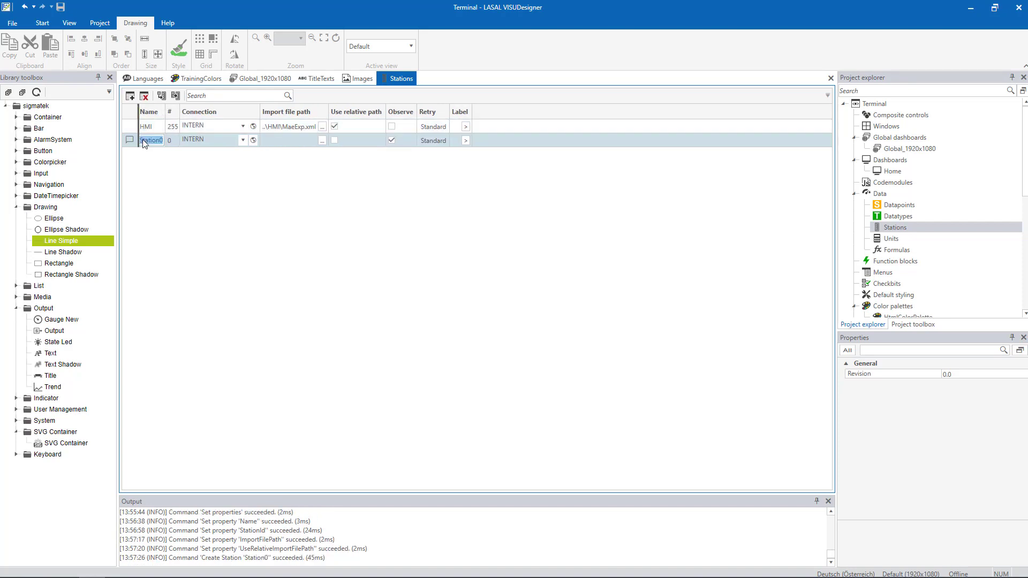
{"action": "type", "text": "MachineControl"}
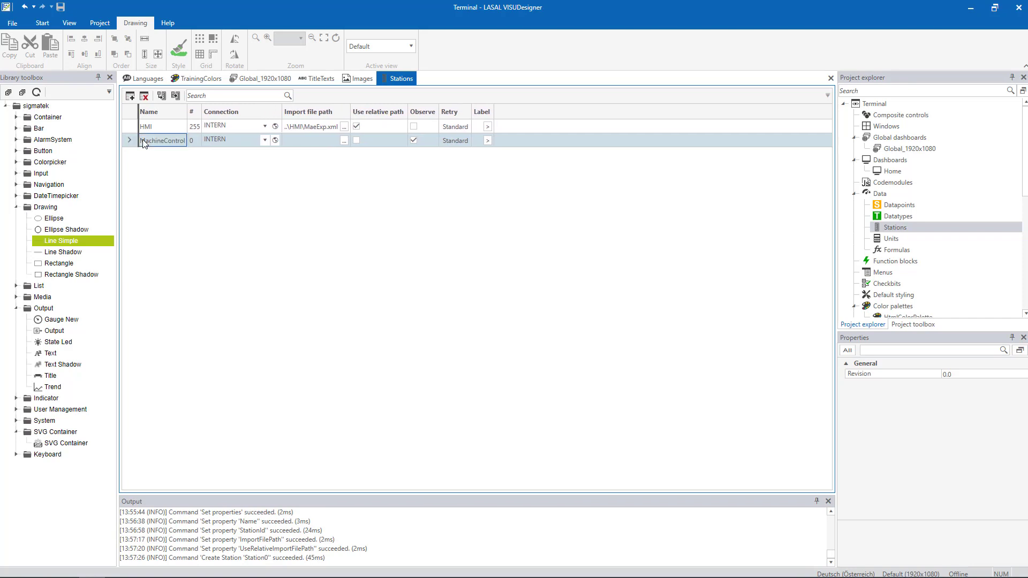
{"action": "key", "text": "Return"}
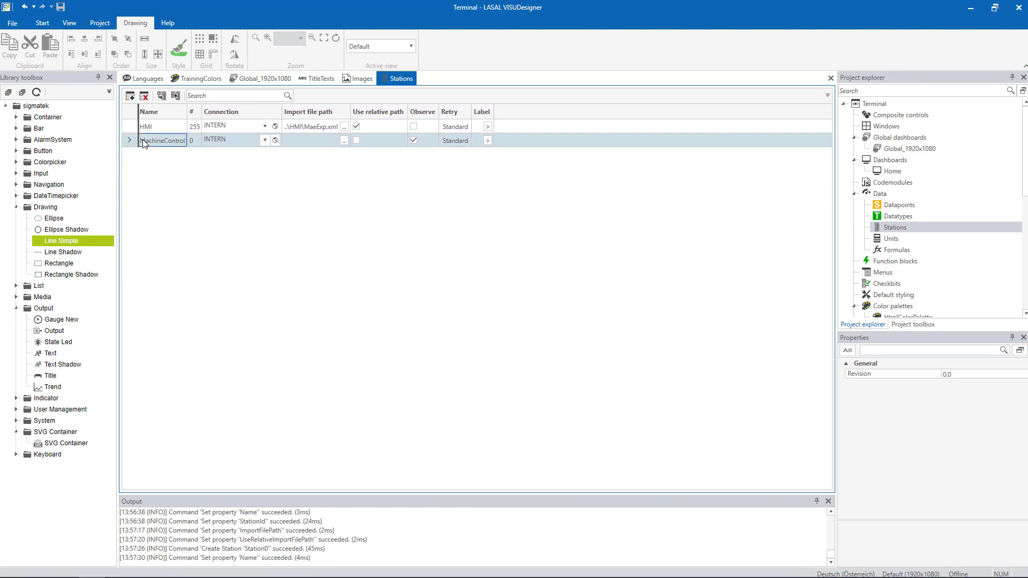
{"action": "left_click", "coordinate": [190, 142]}
{"action": "type", "text": "10"}
{"action": "key", "text": "Return"}
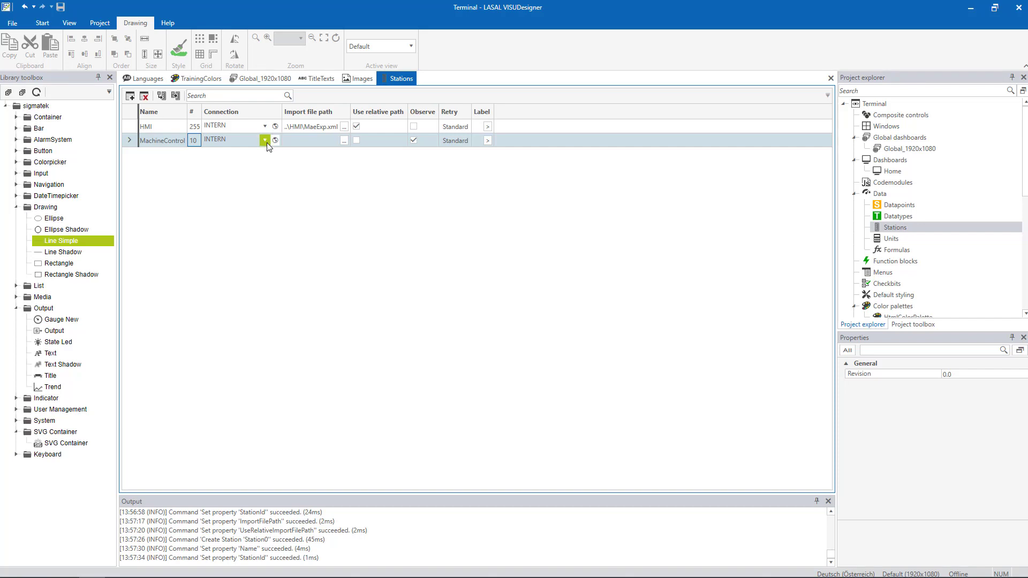
Set the MachineControl station's connection to TSY021 and its import file to D:\Training\FirstSteps\MachineControl\MaeExp.xml
{"action": "left_click", "coordinate": [265, 140]}
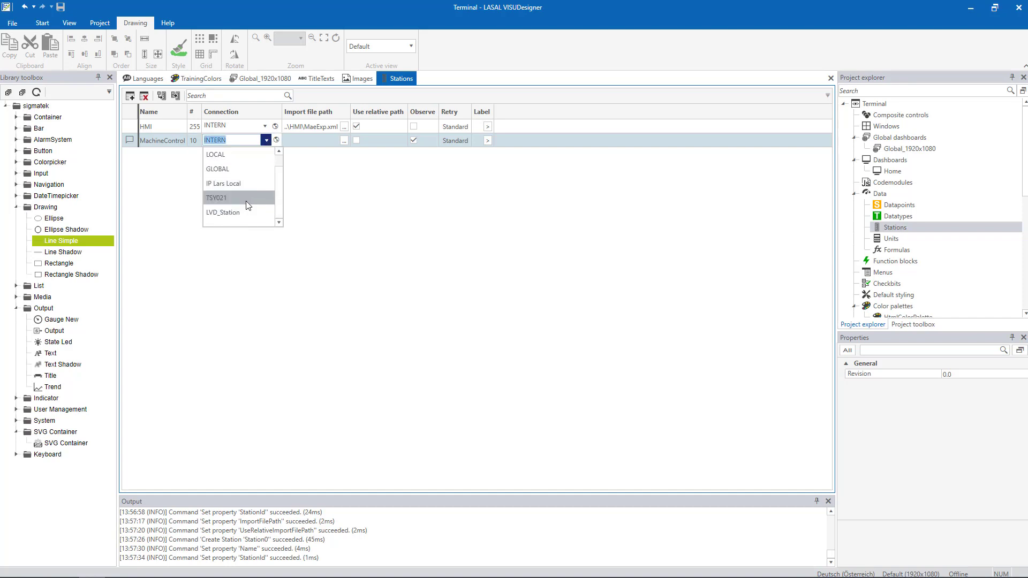
{"action": "left_click", "coordinate": [246, 199]}
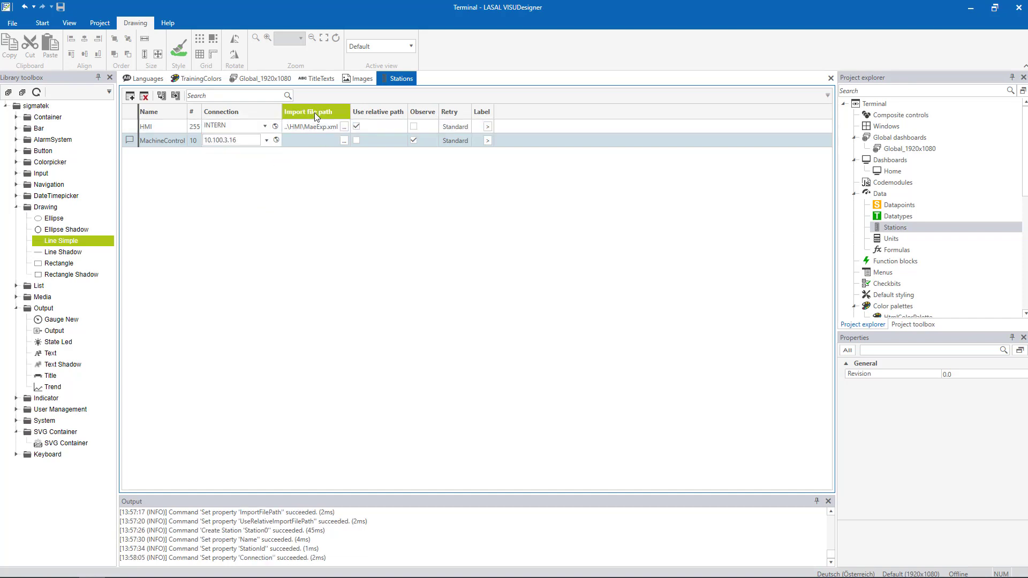
{"action": "left_click", "coordinate": [343, 141]}
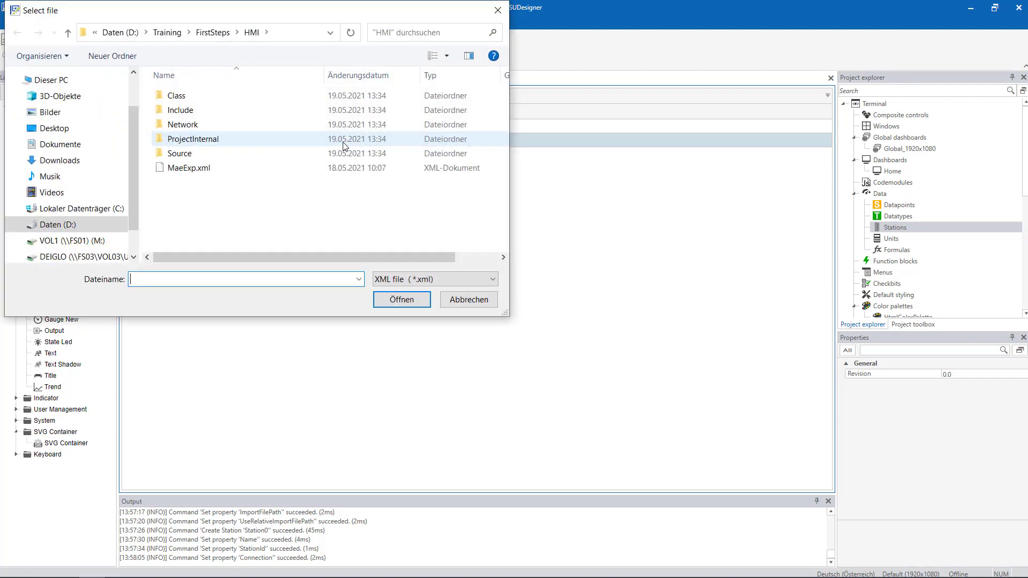
{"action": "left_click", "coordinate": [213, 32]}
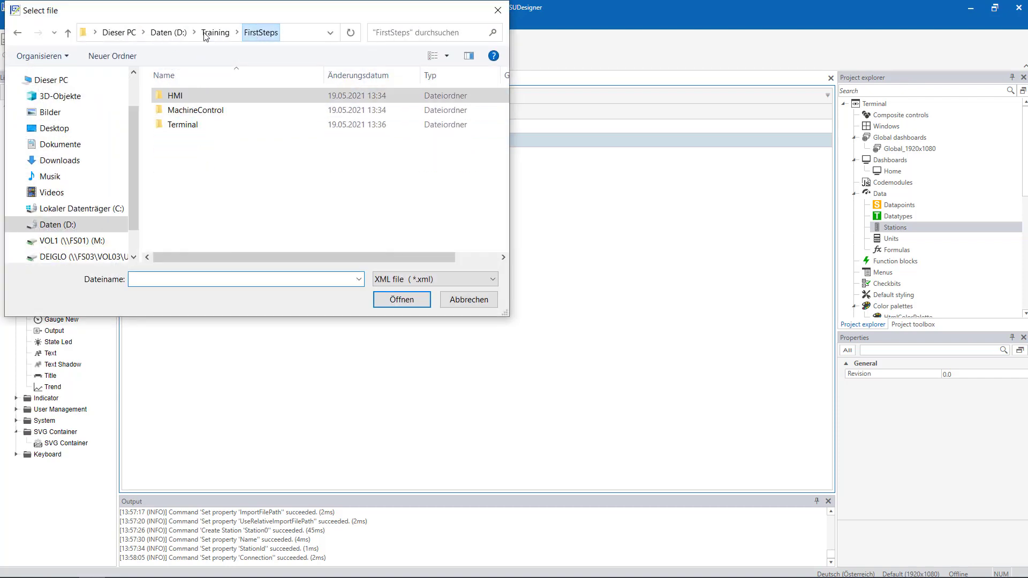
{"action": "double_click", "coordinate": [196, 110]}
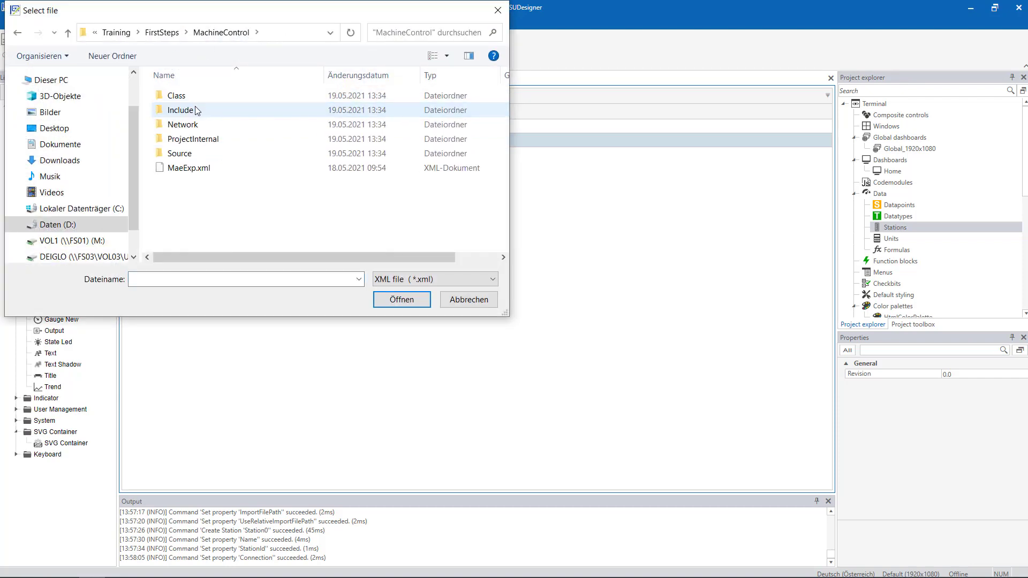
{"action": "left_click", "coordinate": [189, 170]}
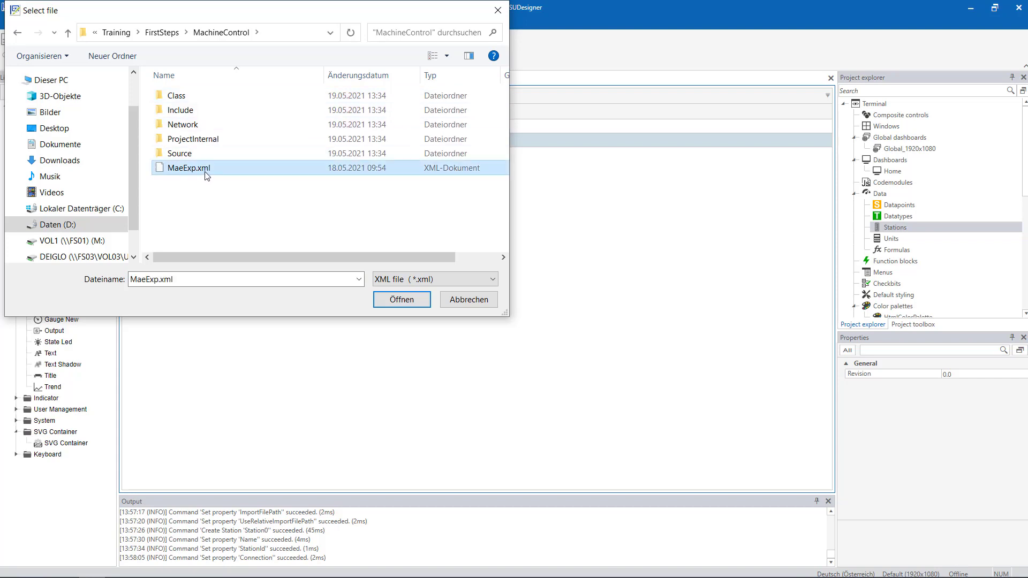
{"action": "left_click", "coordinate": [402, 298]}
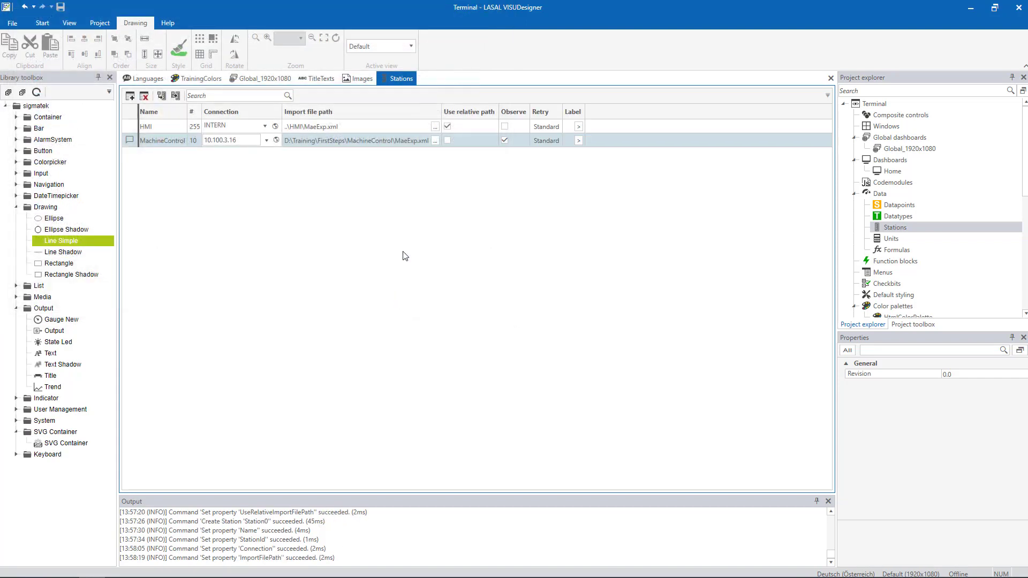
Enable the relative import path for the MachineControl station and keep its retry setting at Standard
{"action": "left_click", "coordinate": [447, 141]}
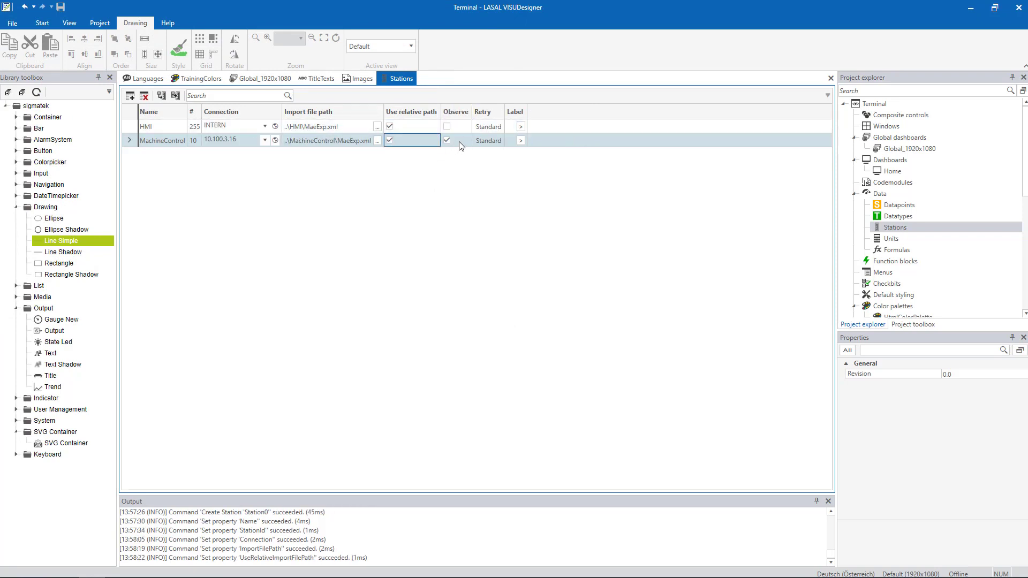
{"action": "left_click", "coordinate": [500, 141]}
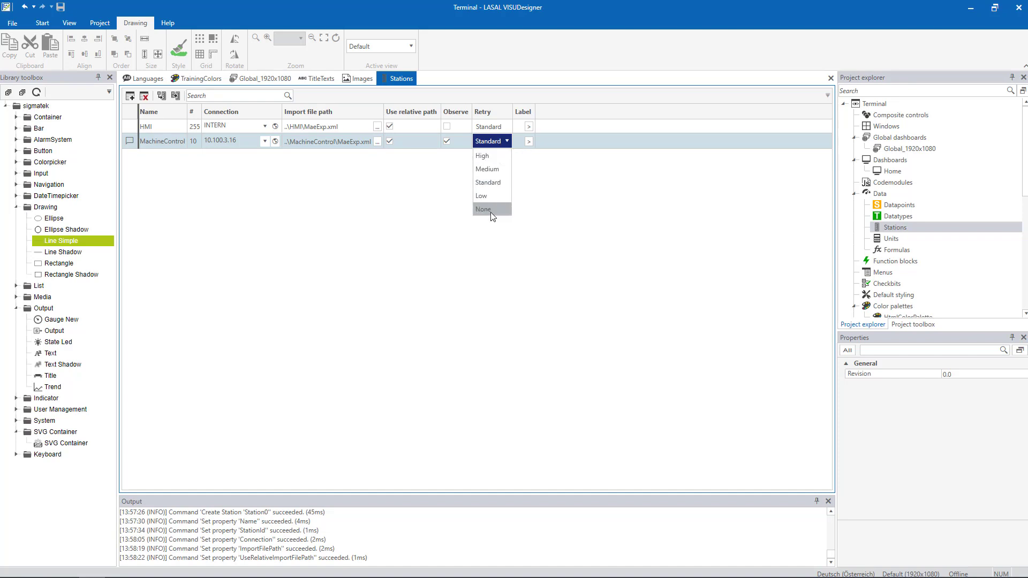
{"action": "left_click", "coordinate": [495, 184]}
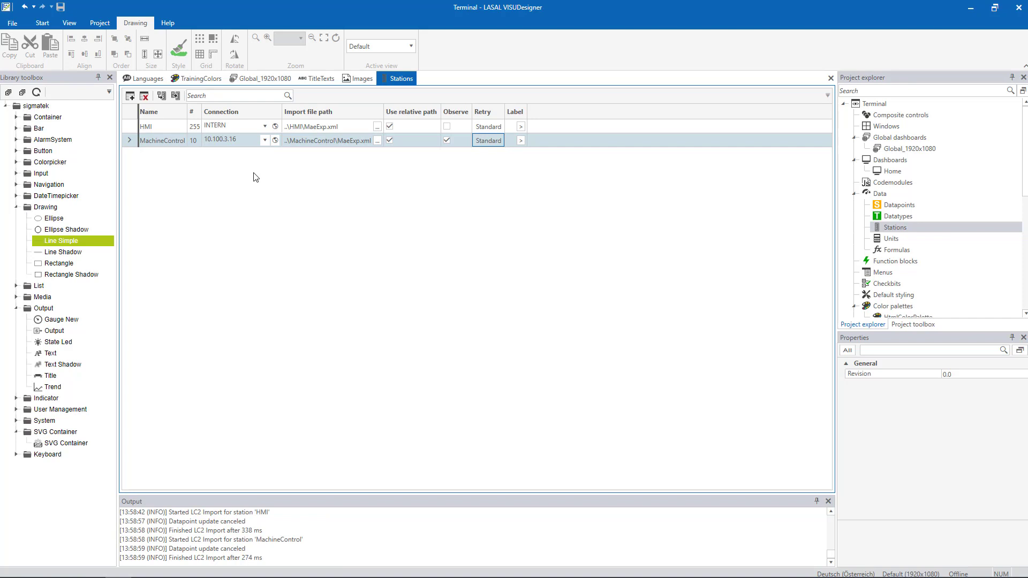
Start the import for all stations, taking only the _SysDateTime21 datapoint with its classes for HMI, and accept its units and formulas
{"action": "left_click", "coordinate": [175, 96]}
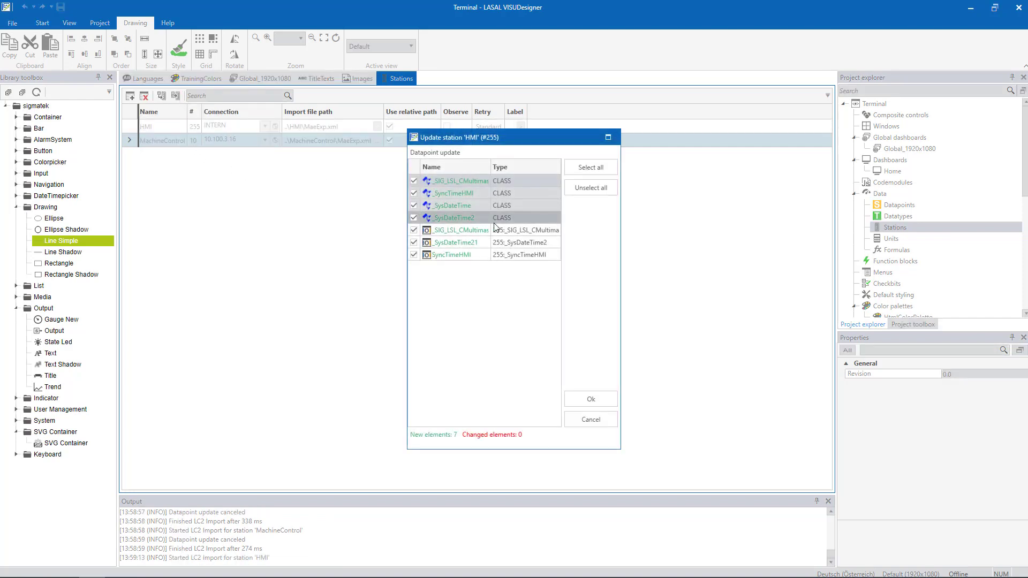
{"action": "left_click", "coordinate": [592, 193]}
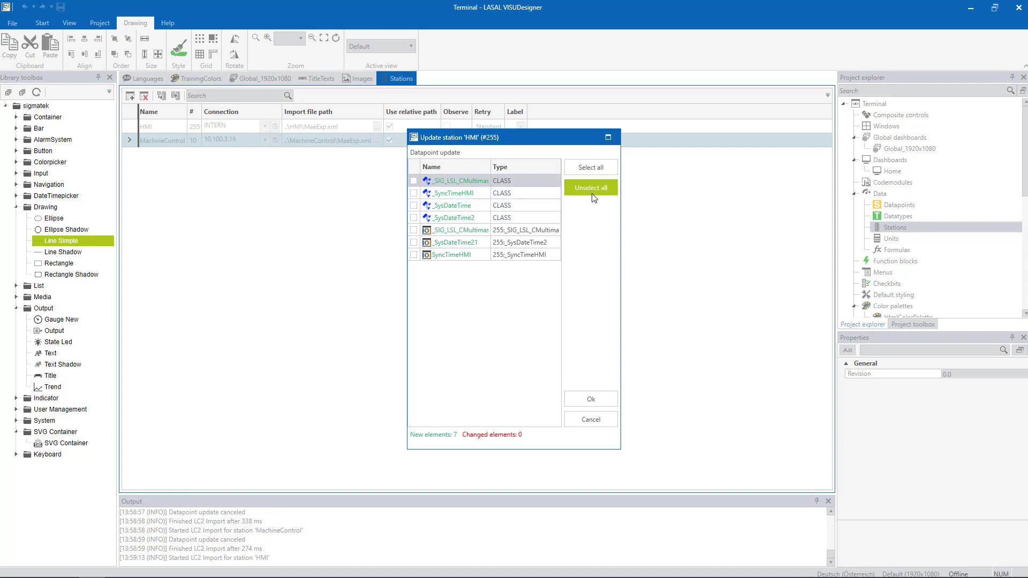
{"action": "left_click", "coordinate": [417, 244]}
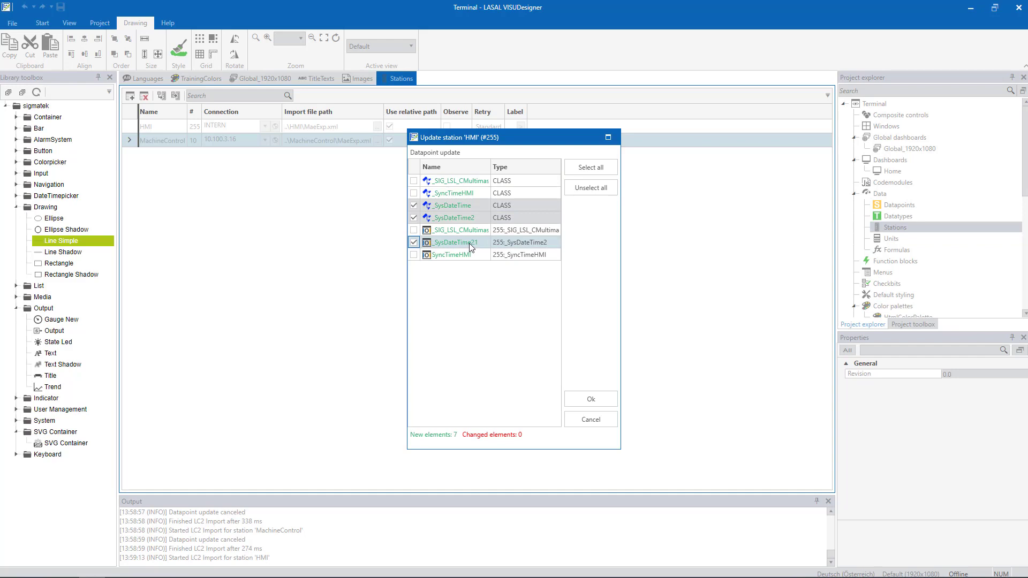
{"action": "left_click", "coordinate": [606, 400]}
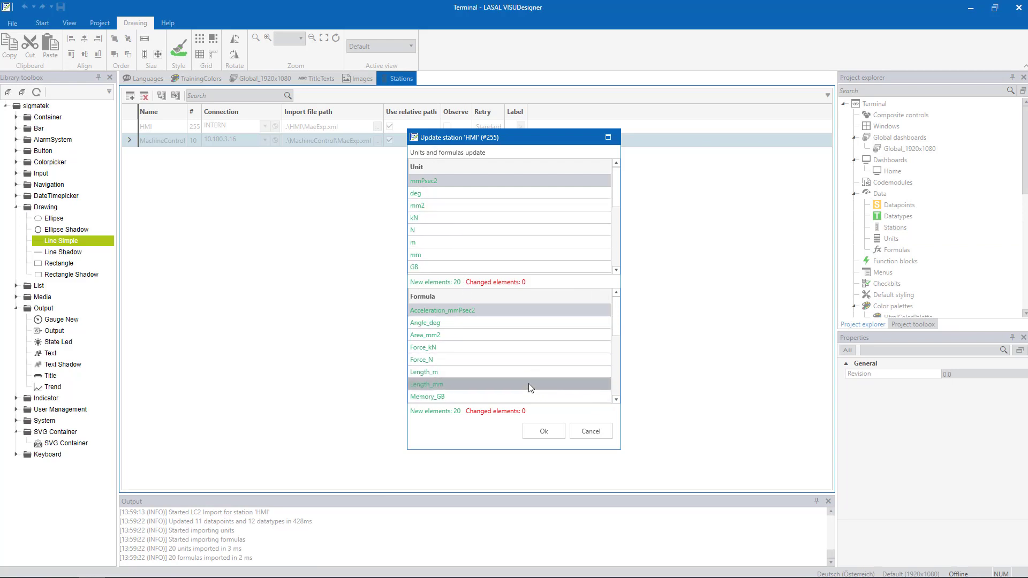
{"action": "left_click", "coordinate": [548, 436]}
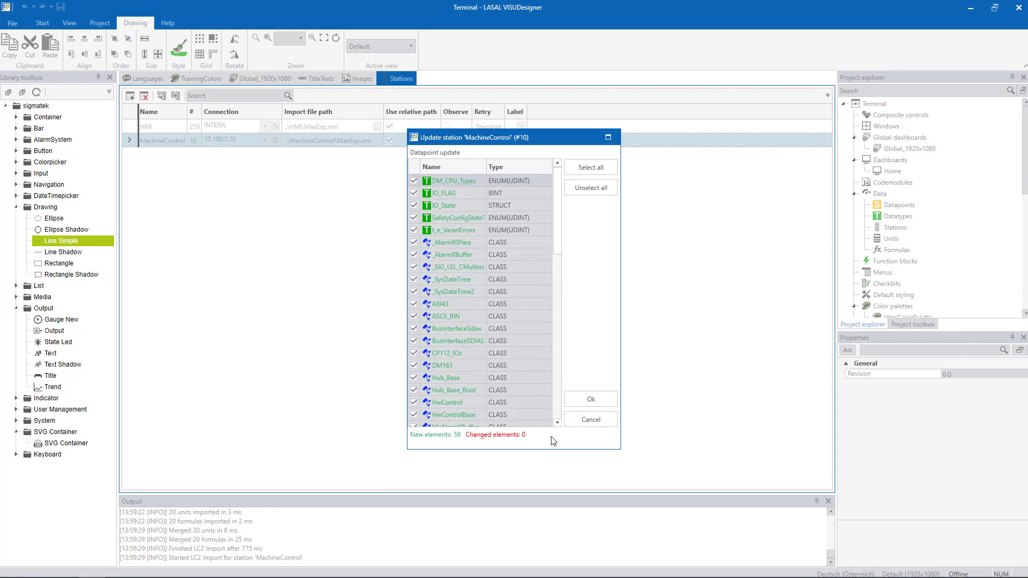
Complete the MachineControl import with all datapoints deselected and accept its units and formulas update
{"action": "left_click", "coordinate": [587, 198]}
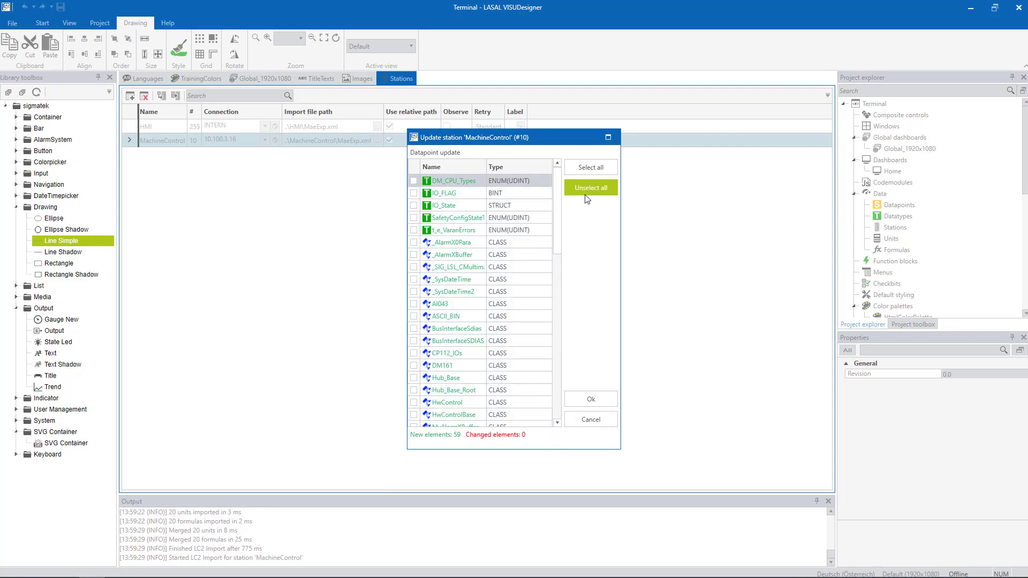
{"action": "left_click_drag", "start_coordinate": [560, 221], "coordinate": [532, 350]}
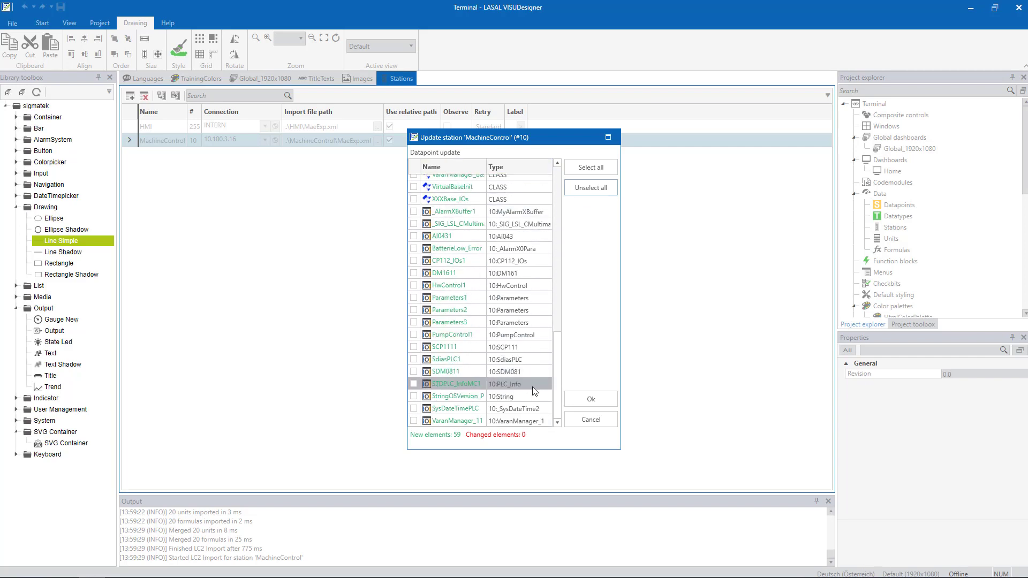
{"action": "left_click", "coordinate": [588, 401]}
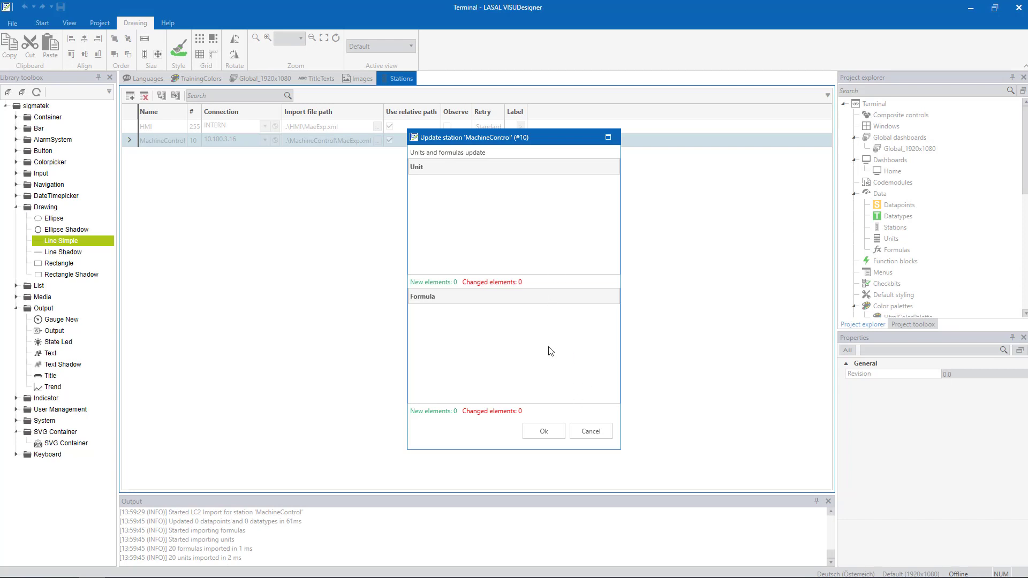
{"action": "left_click", "coordinate": [539, 432]}
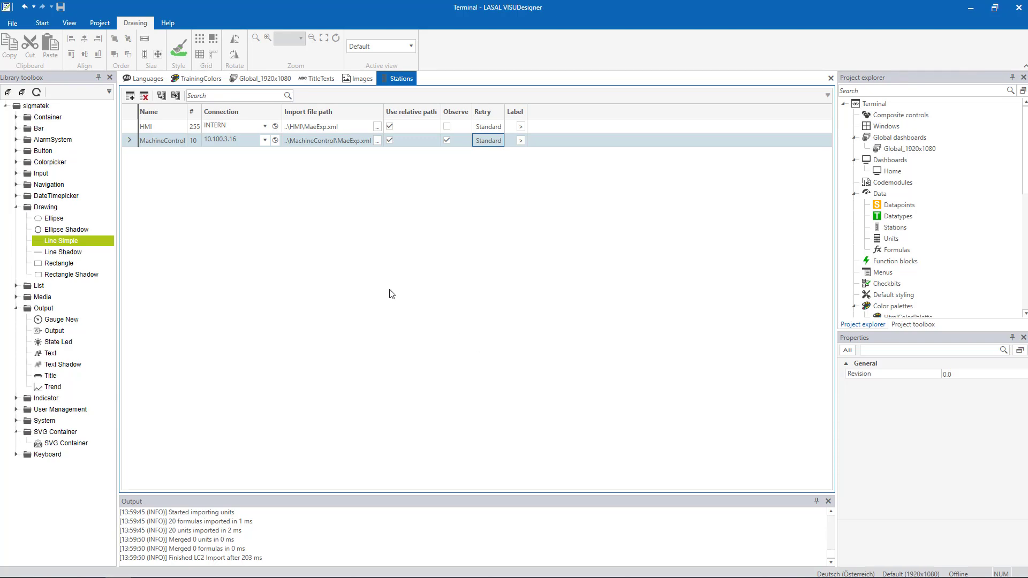
Place an Output control near the lower right of the Global_1920x1080 dashboard's blue header and name it Date
{"action": "left_click", "coordinate": [258, 82]}
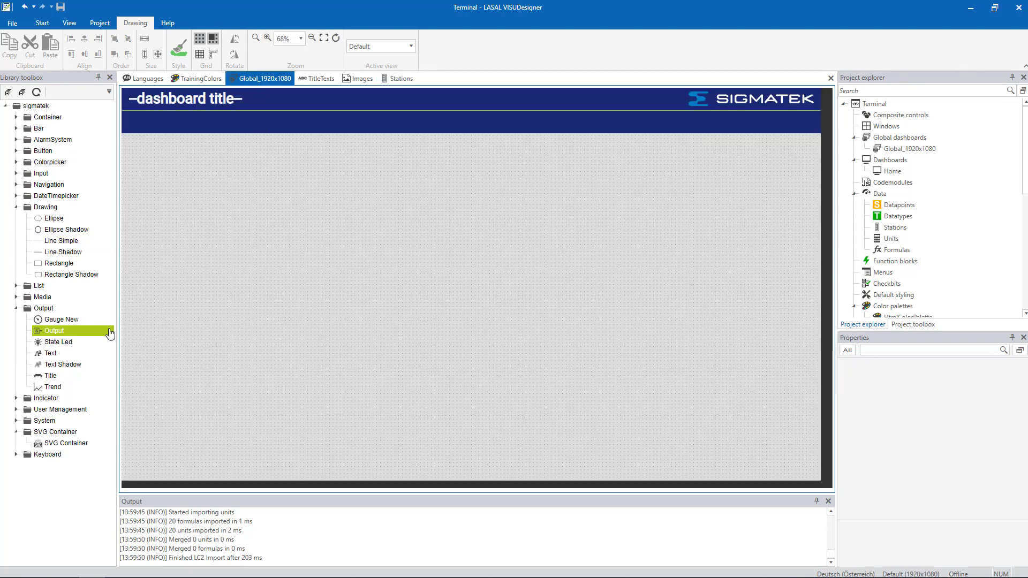
{"action": "left_click", "coordinate": [48, 336]}
{"action": "left_click_drag", "start_coordinate": [49, 336], "coordinate": [745, 138]}
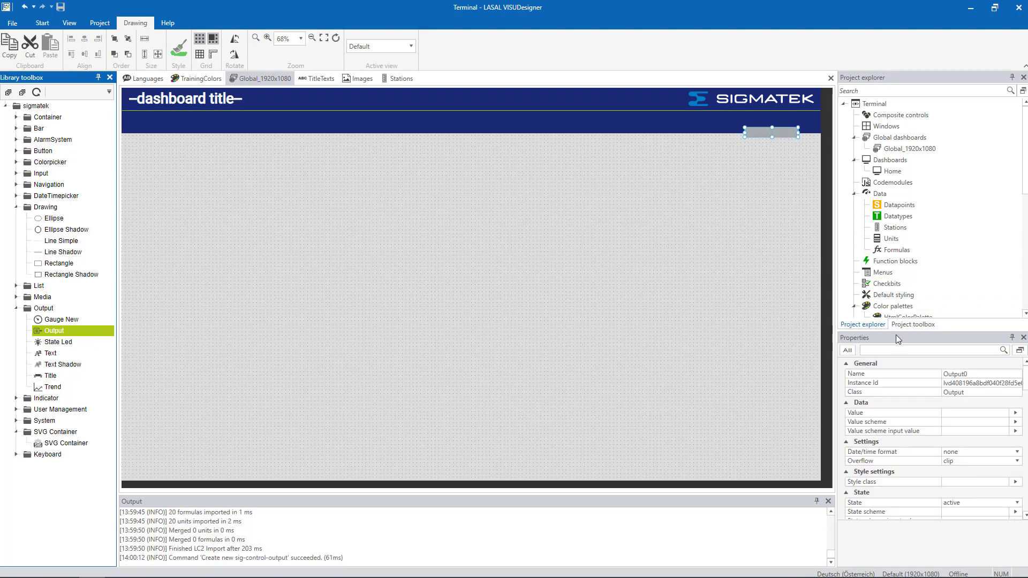
{"action": "left_click", "coordinate": [972, 374]}
{"action": "left_click_drag", "start_coordinate": [969, 373], "coordinate": [926, 379]}
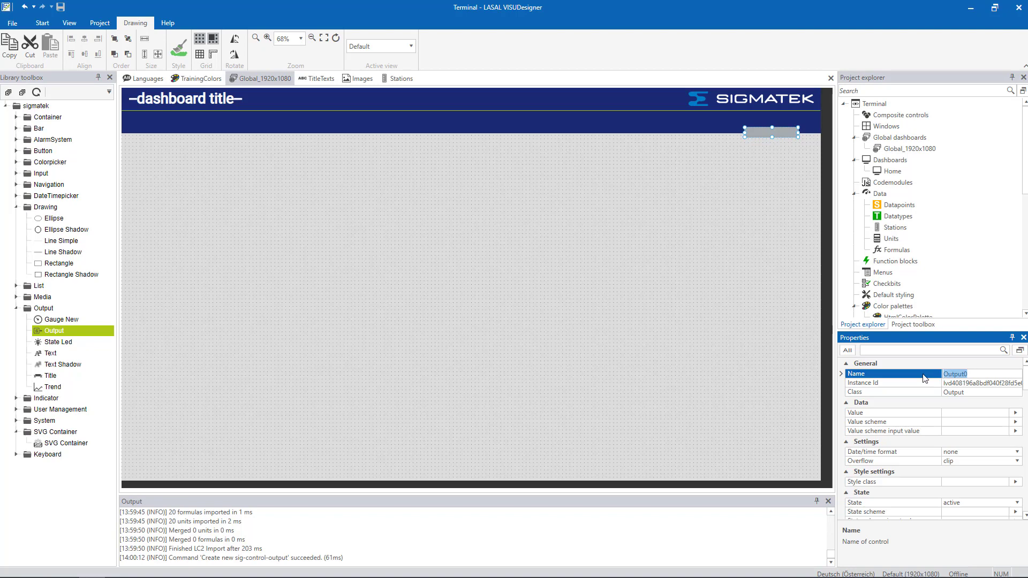
{"action": "type", "text": "Date"}
{"action": "key", "text": "Return"}
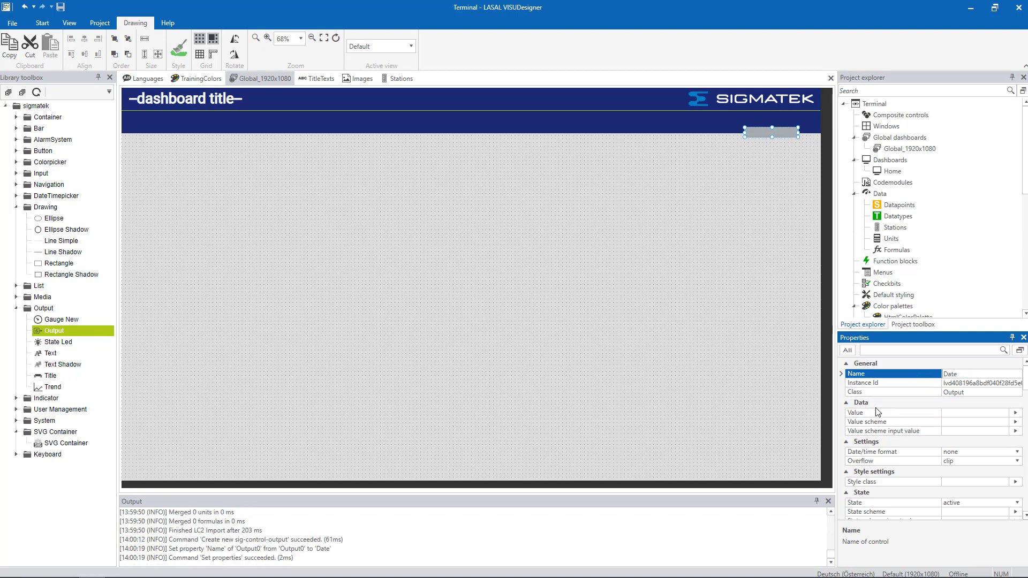
Link the Date output's value to the SysDate datapoint of _SysDateTime21 on station 255
{"action": "left_click", "coordinate": [1016, 415]}
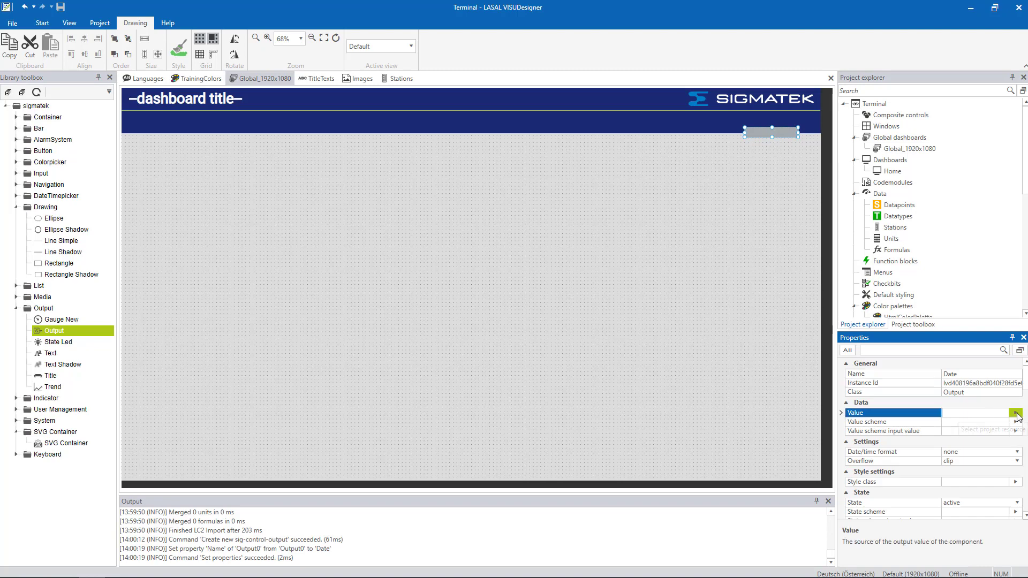
{"action": "left_click", "coordinate": [1016, 414]}
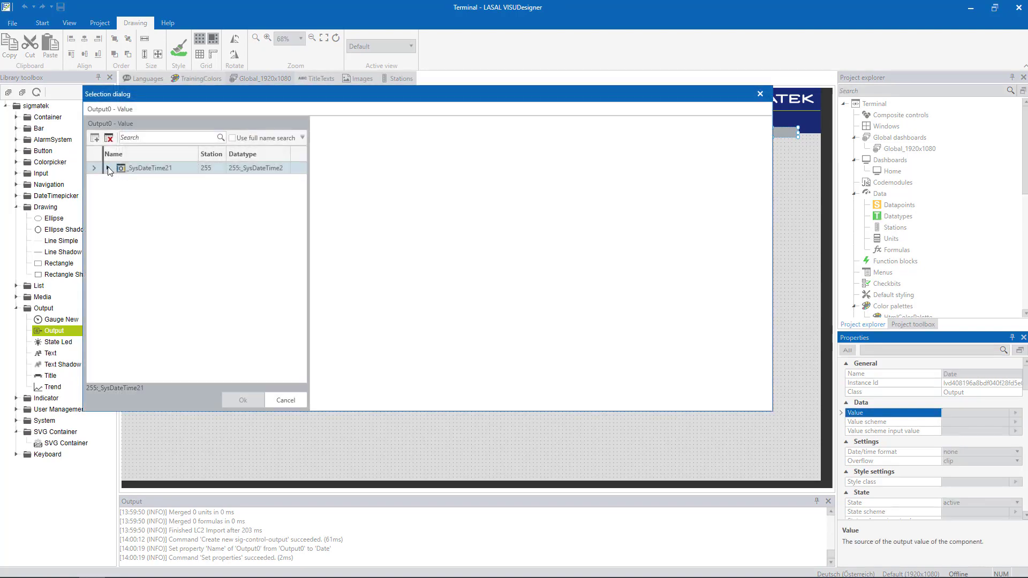
{"action": "left_click", "coordinate": [109, 169]}
{"action": "left_click", "coordinate": [136, 181]}
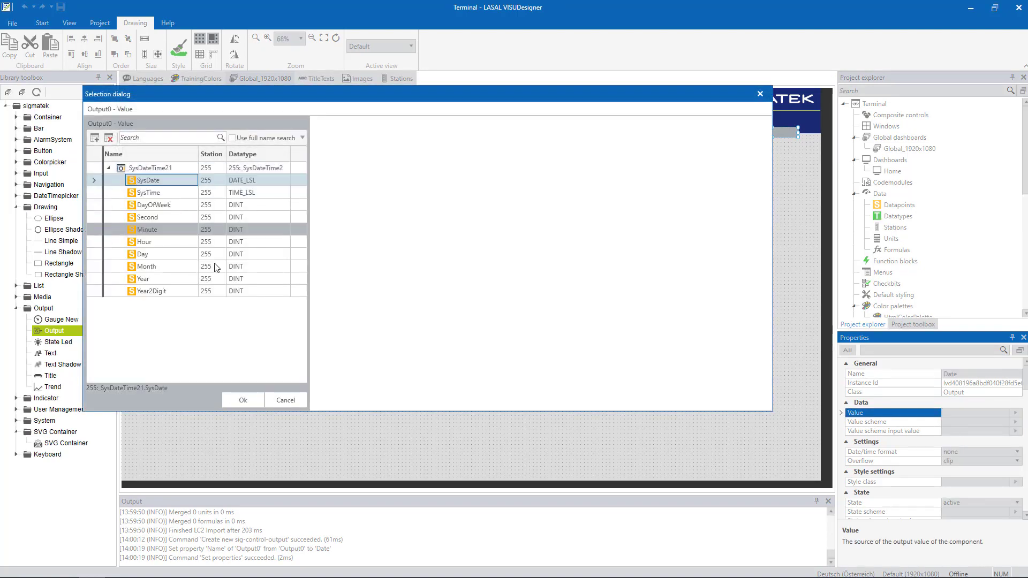
{"action": "left_click", "coordinate": [243, 401]}
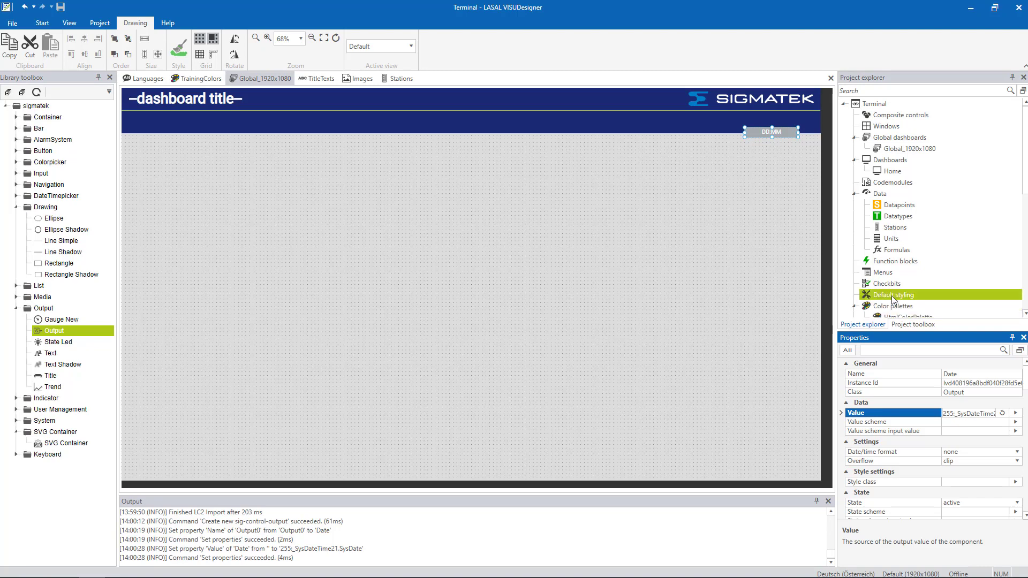
Create a new style class named Date_Time under Output in the project's default styling
{"action": "double_click", "coordinate": [920, 295]}
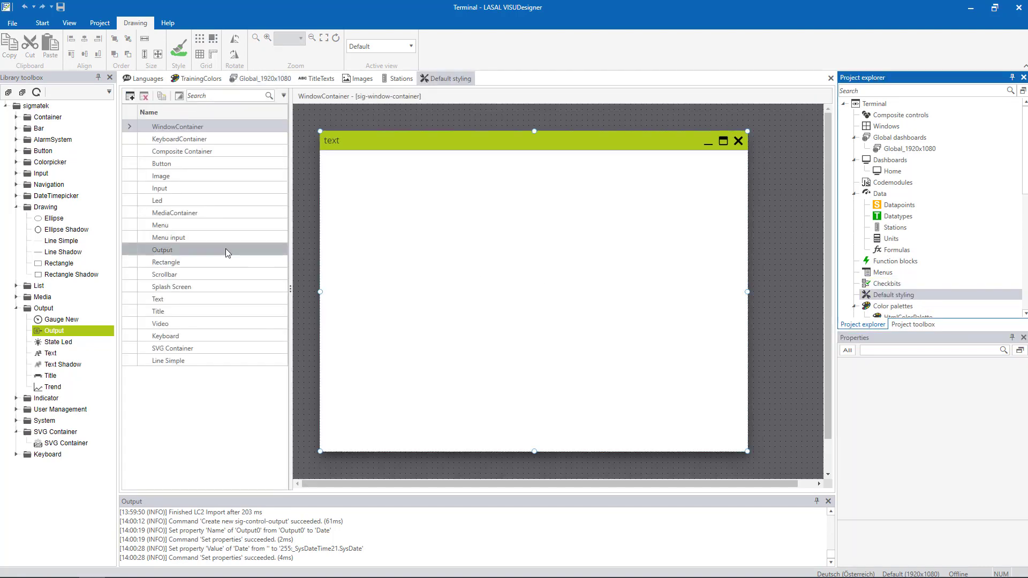
{"action": "left_click", "coordinate": [168, 250]}
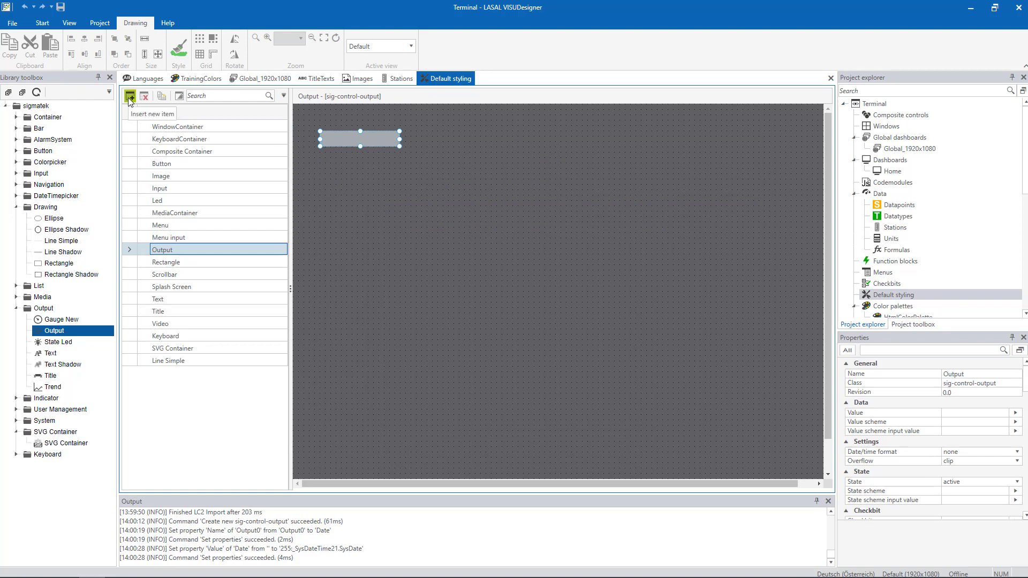
{"action": "left_click", "coordinate": [128, 98]}
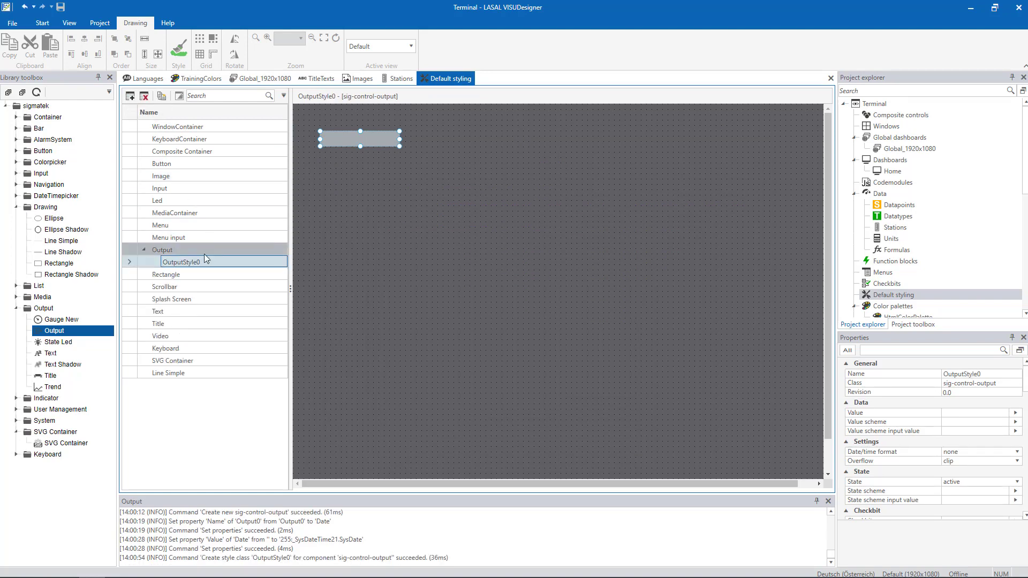
{"action": "type", "text": "D"}
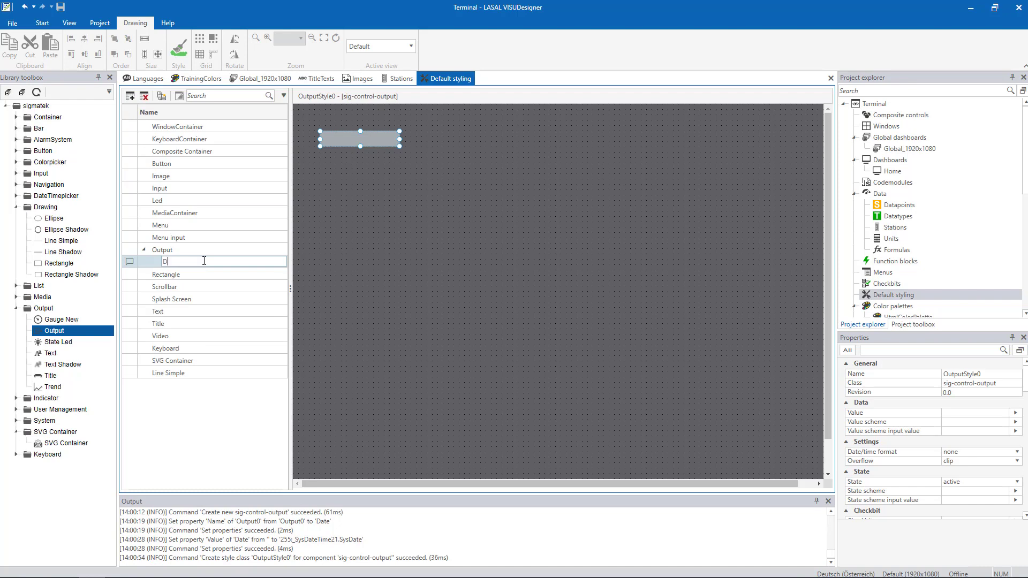
{"action": "type", "text": "ate_Time"}
{"action": "key", "text": "Return"}
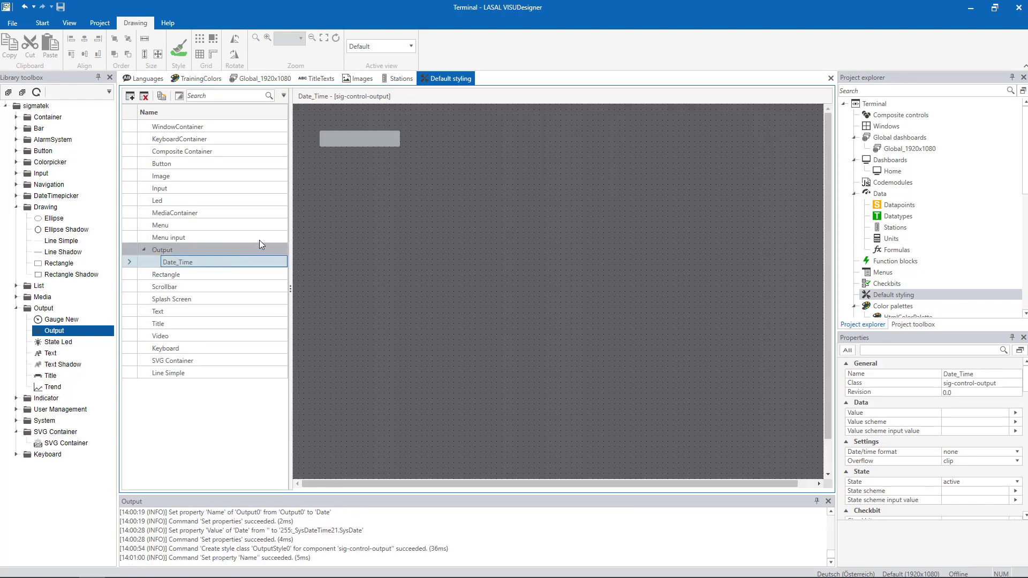
Create a fully transparent color named Transparent (0% alpha) in TrainingColors and apply it as the Date_Time style's background color
{"action": "left_click", "coordinate": [355, 138]}
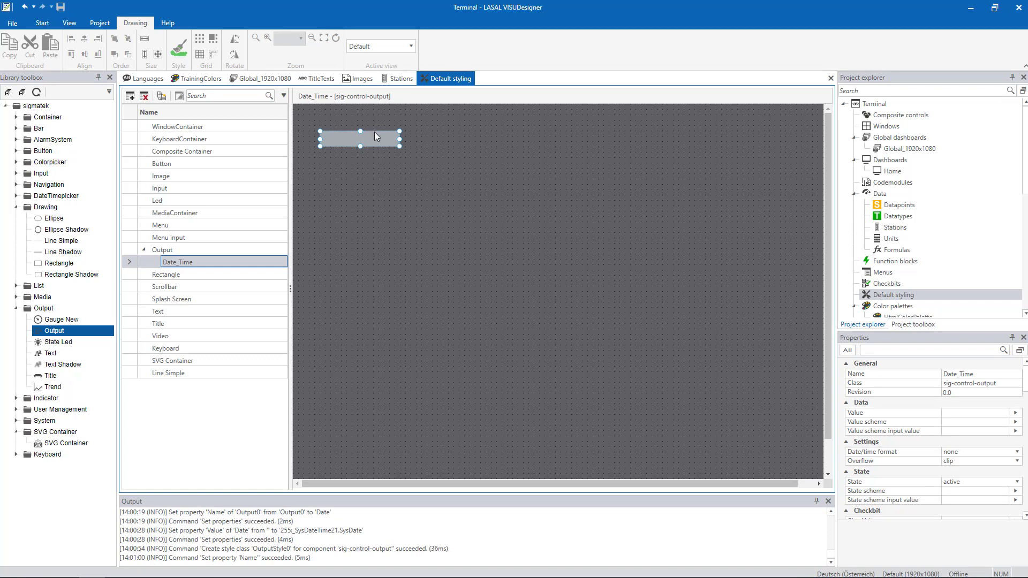
{"action": "scroll", "coordinate": [913, 423], "scroll_direction": "down", "scroll_amount": 4}
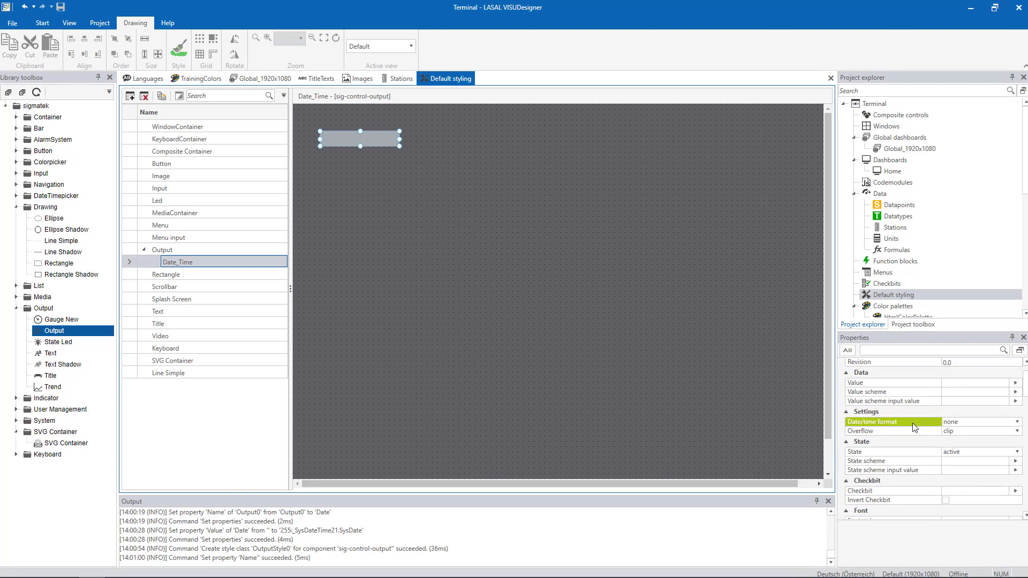
{"action": "scroll", "coordinate": [914, 428], "scroll_direction": "down", "scroll_amount": 1}
{"action": "left_click", "coordinate": [910, 434]}
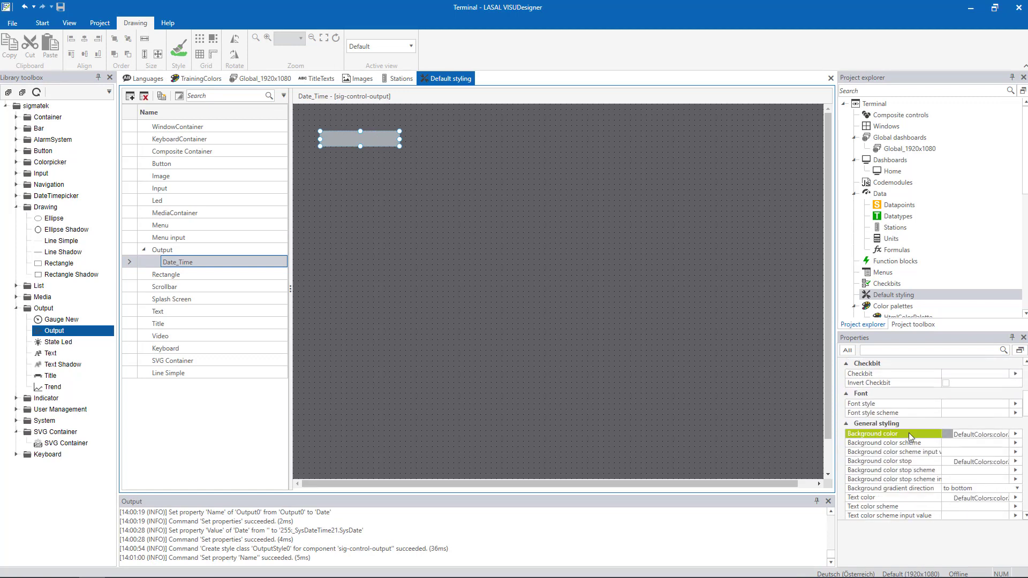
{"action": "left_click", "coordinate": [1016, 435]}
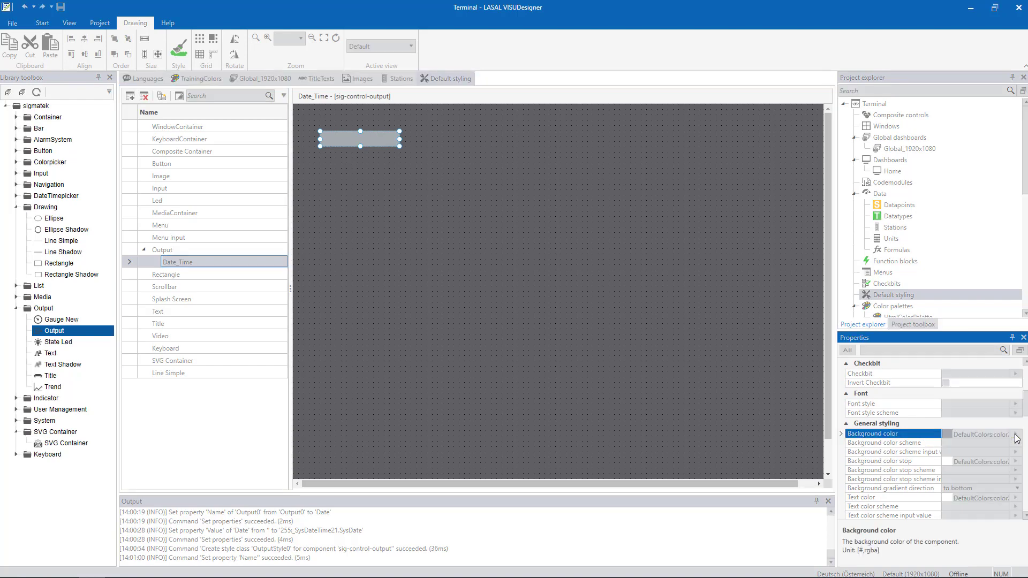
{"action": "left_click", "coordinate": [105, 168]}
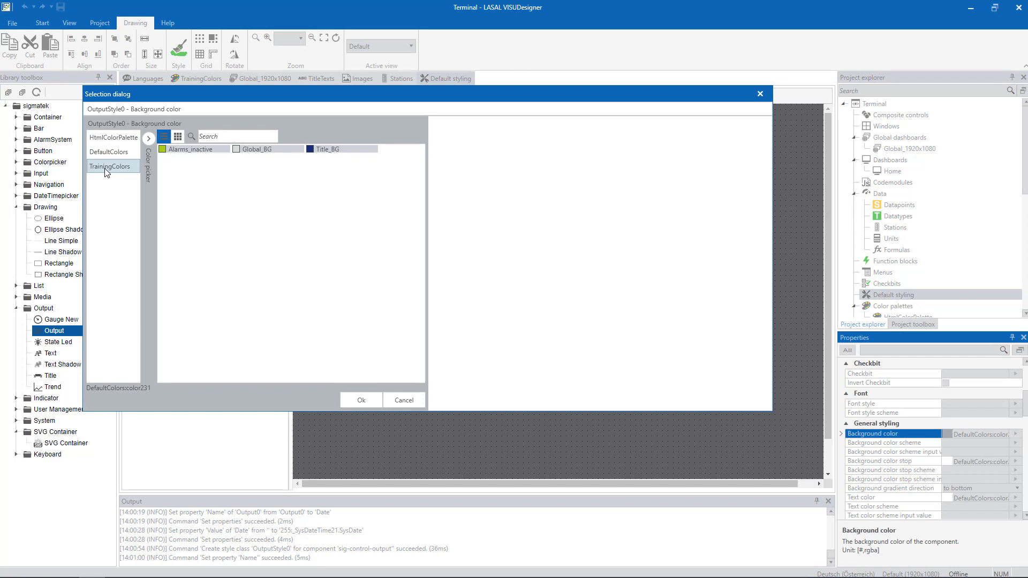
{"action": "left_click", "coordinate": [149, 140]}
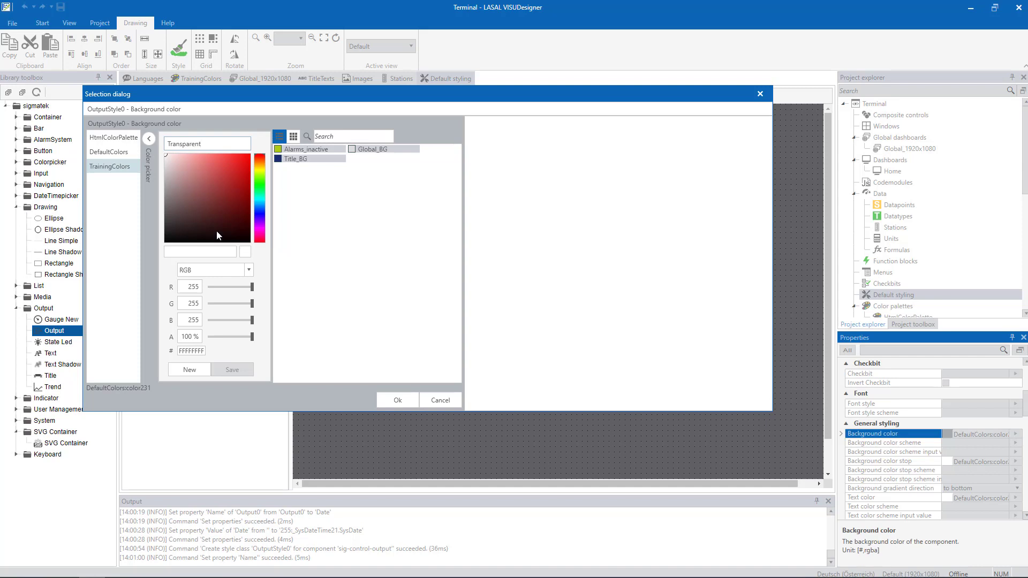
{"action": "left_click", "coordinate": [252, 338]}
{"action": "left_click_drag", "start_coordinate": [252, 338], "coordinate": [199, 339]}
{"action": "left_click", "coordinate": [201, 373]}
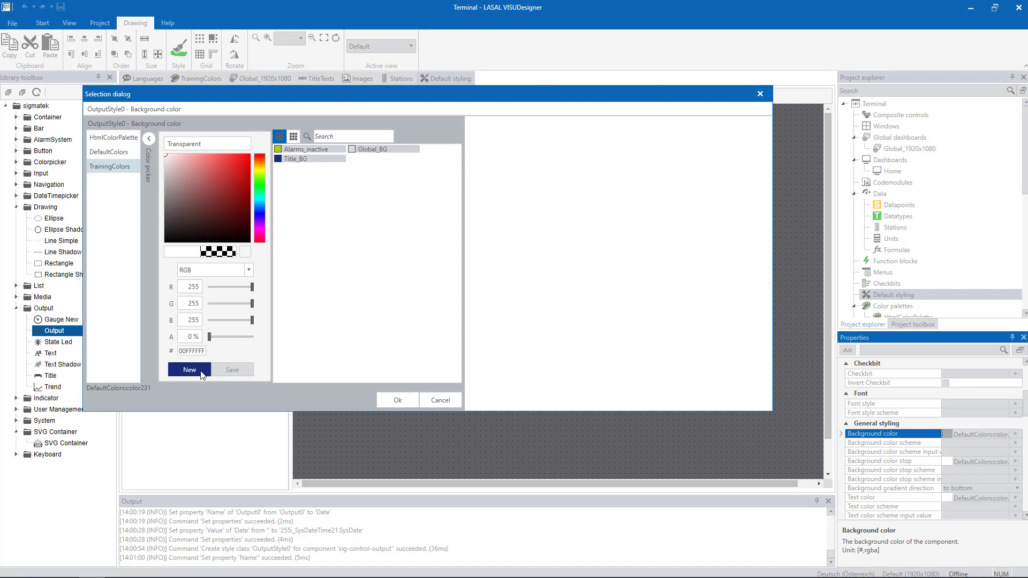
{"action": "left_click", "coordinate": [397, 400]}
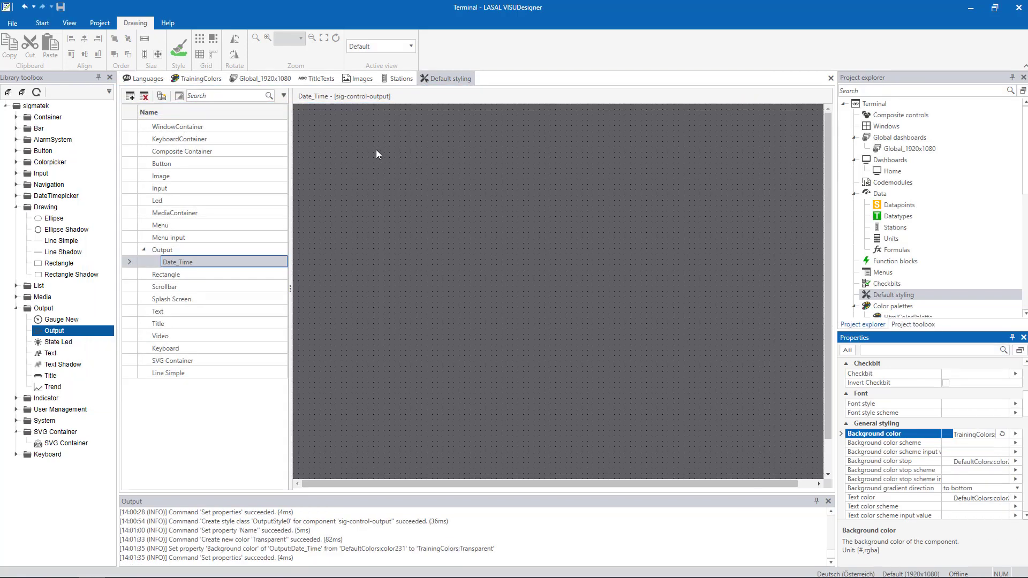
Create a TrainingColors color named DateTime_Txt with RGB 179, 185, 189 and apply it as the Date_Time style's text color
{"action": "left_click", "coordinate": [373, 144]}
{"action": "scroll", "coordinate": [921, 429], "scroll_direction": "down", "scroll_amount": 1}
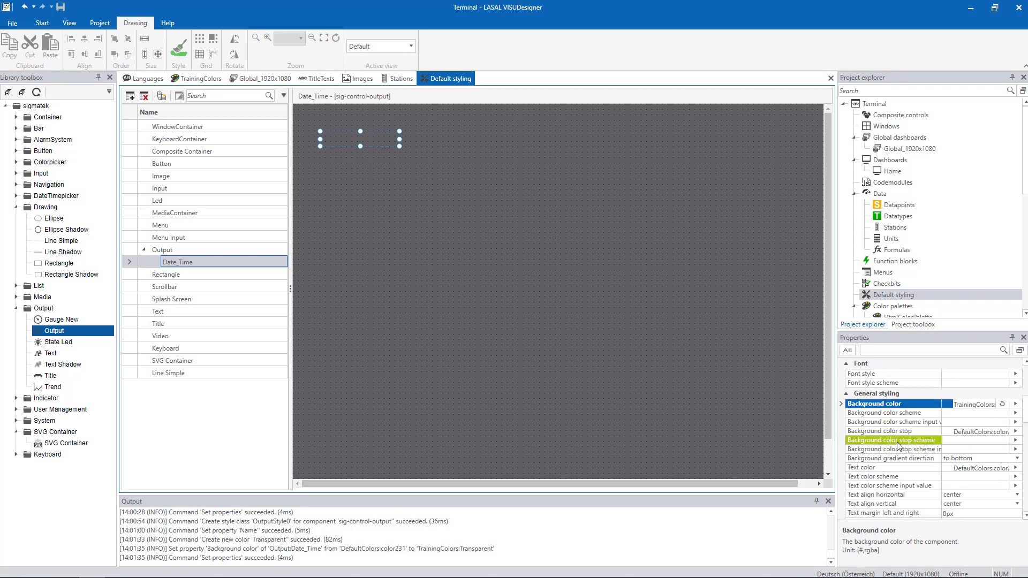
{"action": "left_click", "coordinate": [1017, 468]}
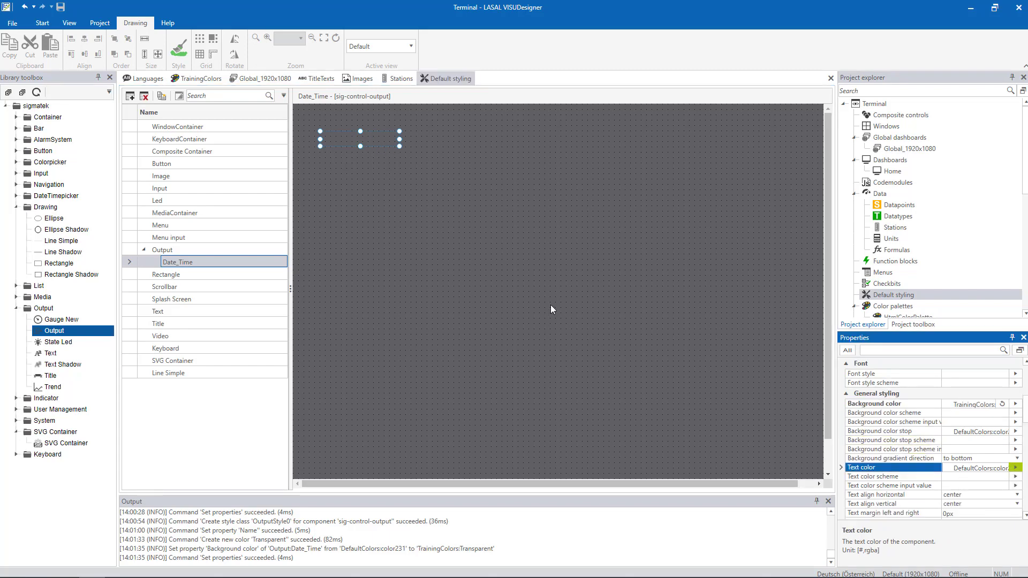
{"action": "left_click", "coordinate": [112, 167]}
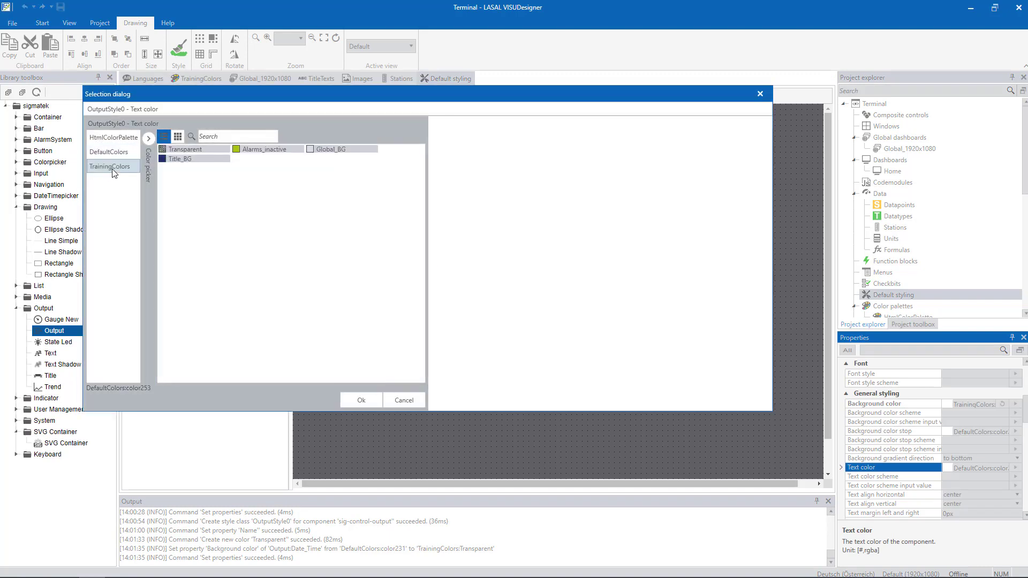
{"action": "left_click", "coordinate": [148, 139]}
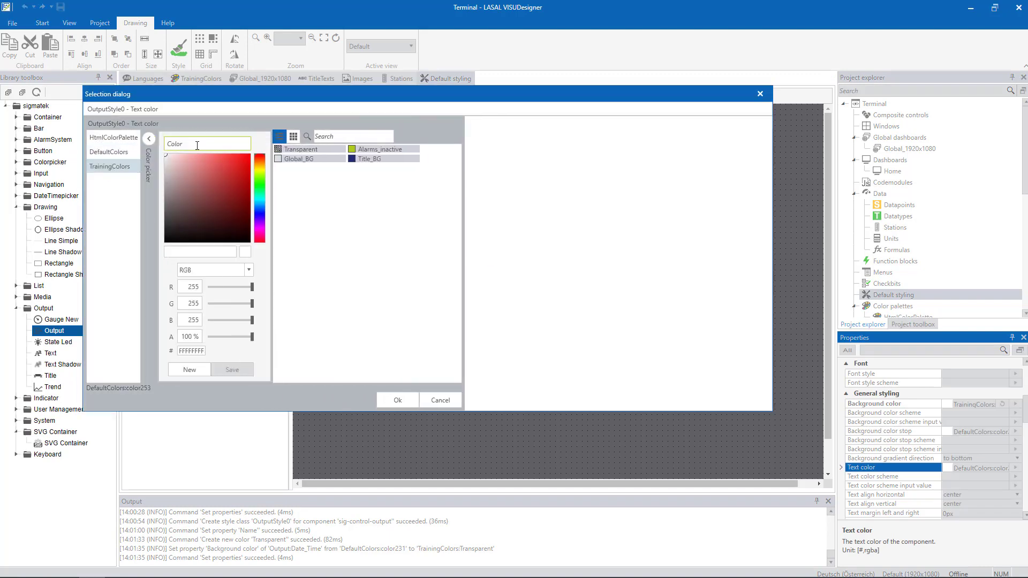
{"action": "left_click", "coordinate": [197, 146]}
{"action": "type", "text": "DateTime_Txt"}
{"action": "left_click", "coordinate": [190, 287]}
{"action": "type", "text": "179"}
{"action": "key", "text": "Tab"}
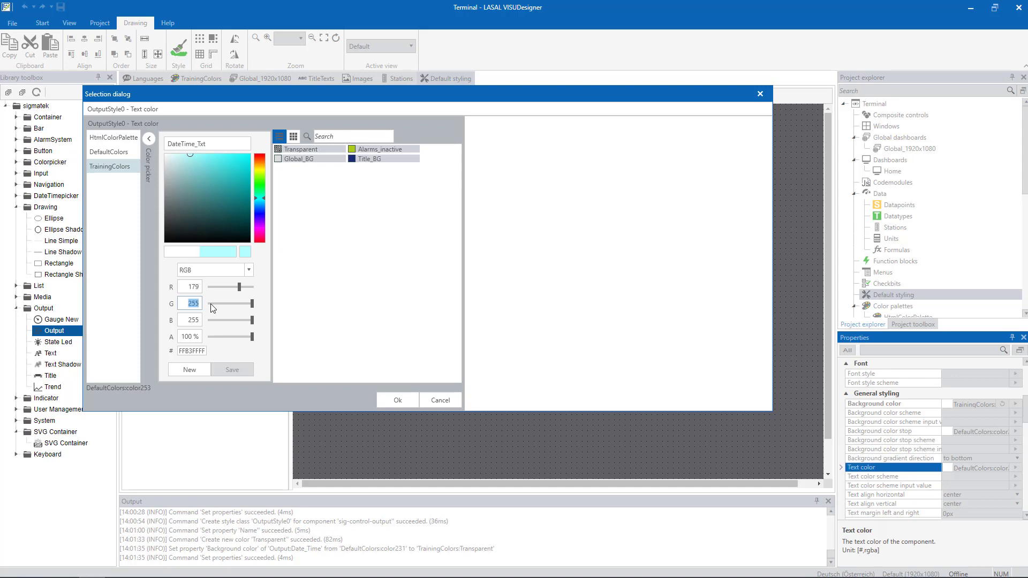
{"action": "type", "text": "185"}
{"action": "key", "text": "Tab"}
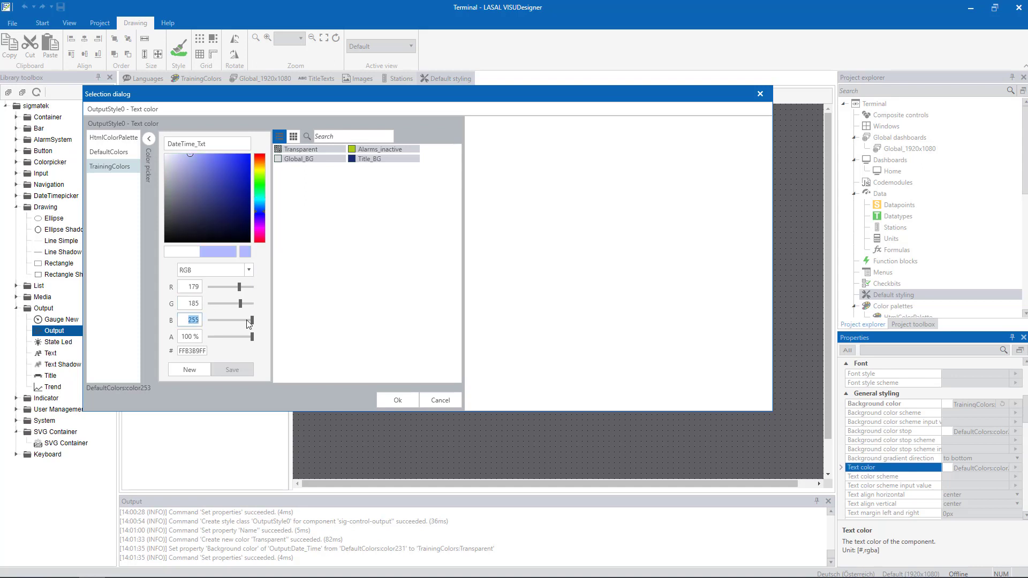
{"action": "type", "text": "189"}
{"action": "left_click", "coordinate": [185, 369]}
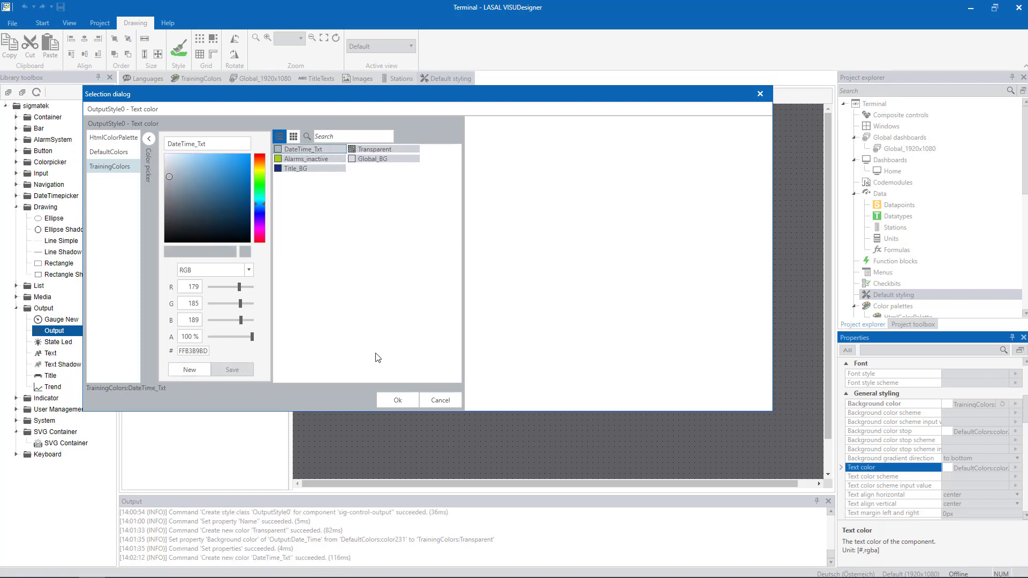
{"action": "left_click", "coordinate": [397, 400]}
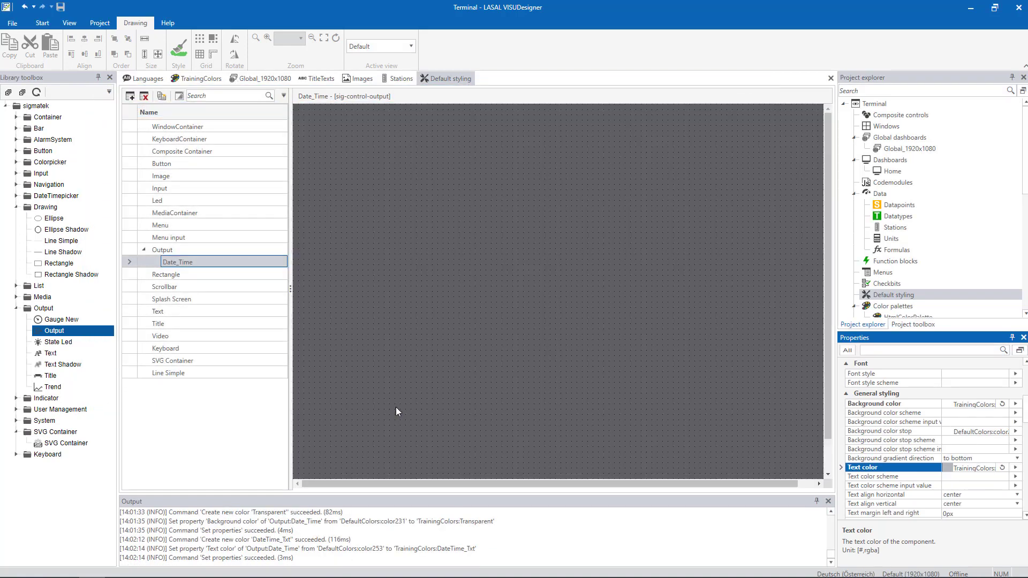
Assign the Date_Time style class to the Date output on the Global_1920x1080 dashboard
{"action": "left_click", "coordinate": [272, 82]}
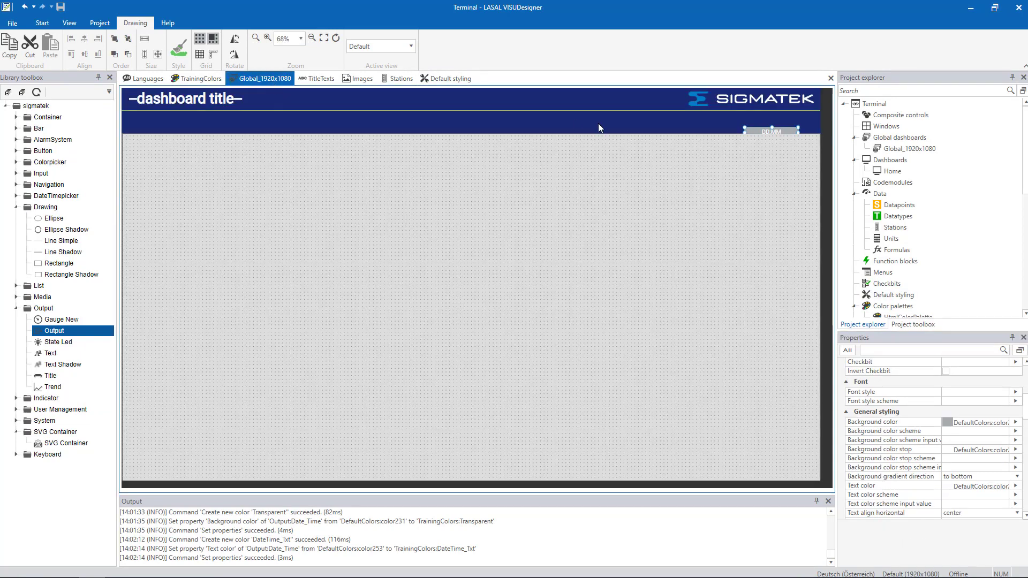
{"action": "left_click", "coordinate": [747, 132]}
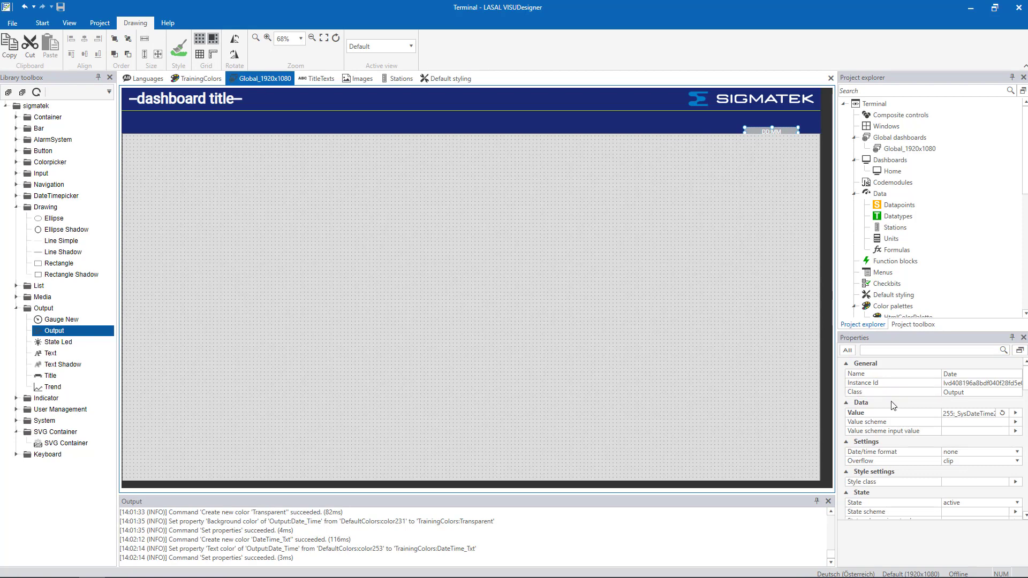
{"action": "scroll", "coordinate": [891, 403], "scroll_direction": "down", "scroll_amount": 1}
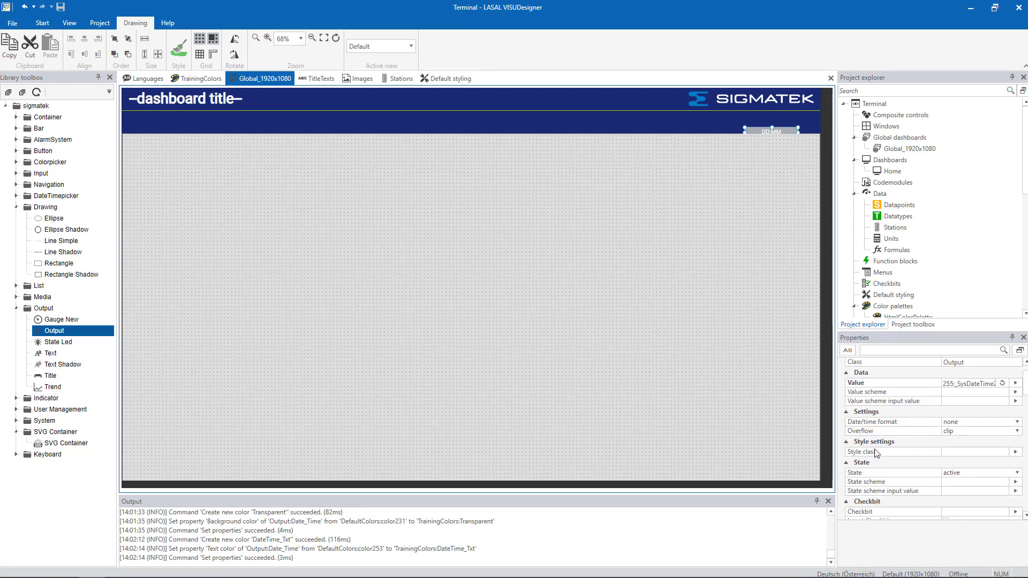
{"action": "left_click", "coordinate": [1015, 452]}
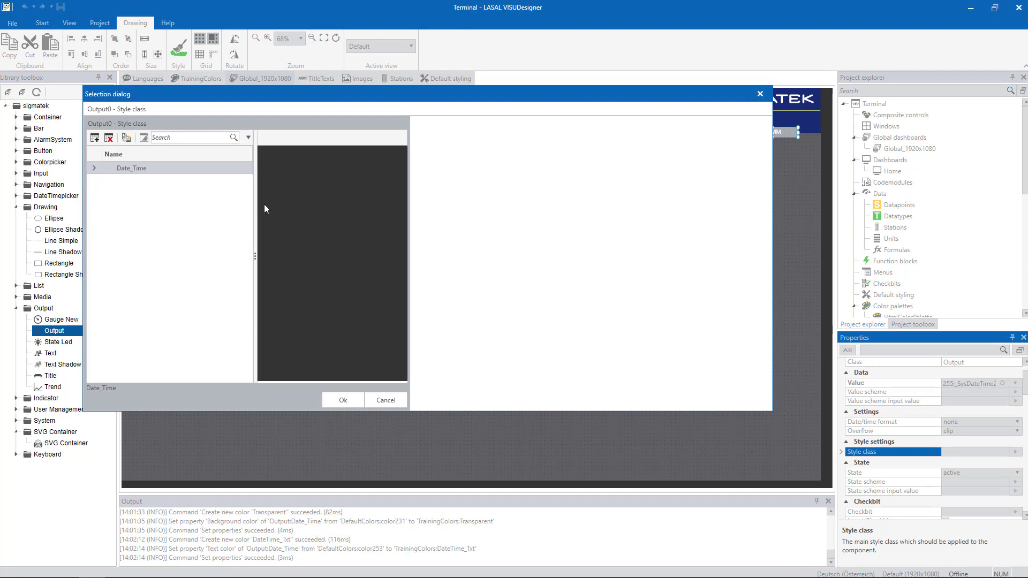
{"action": "left_click", "coordinate": [164, 172]}
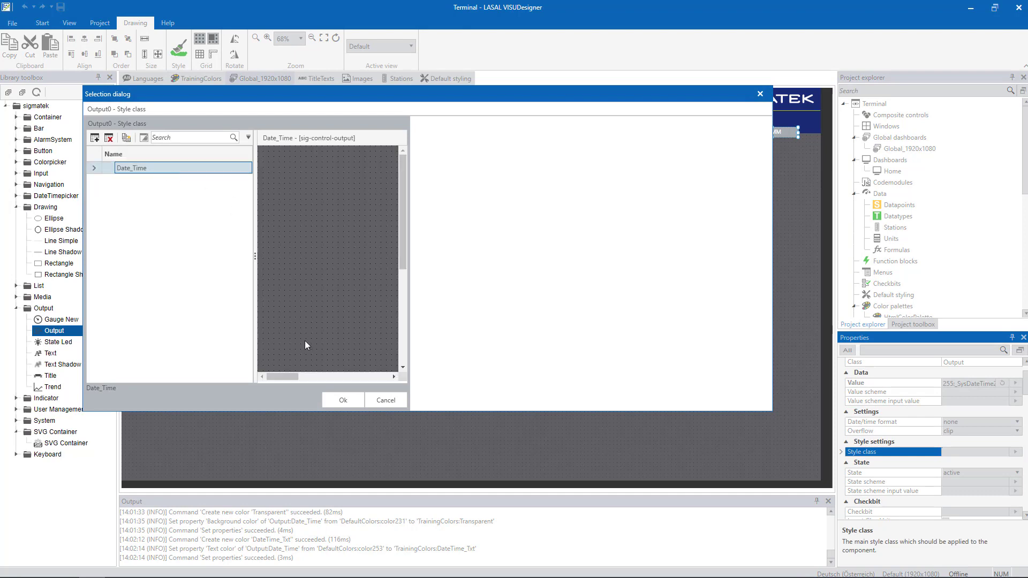
{"action": "left_click", "coordinate": [343, 400]}
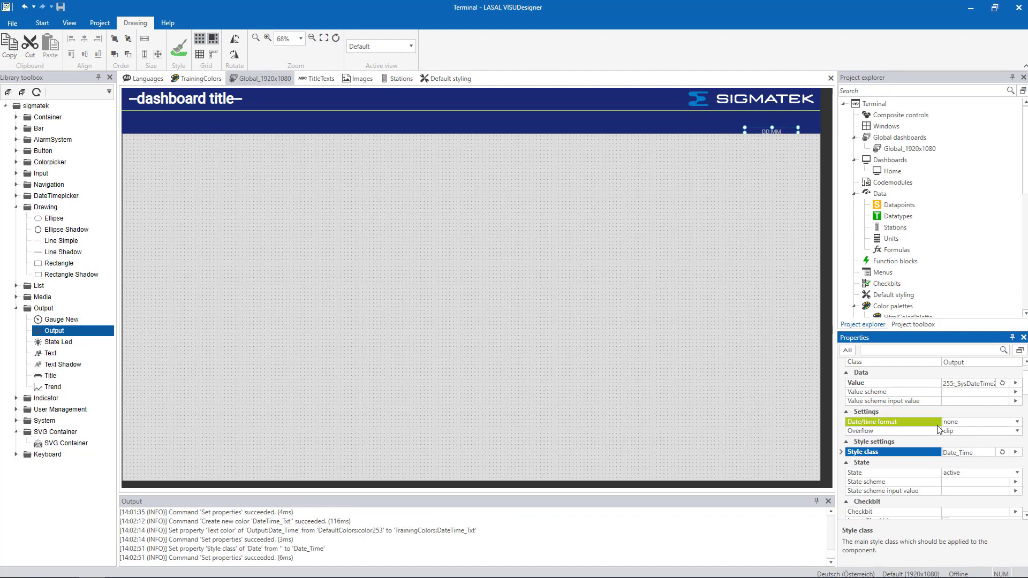
Set the Date output's date/time format to DD.MM.YYYY
{"action": "left_click", "coordinate": [964, 425]}
{"action": "left_click", "coordinate": [964, 424]}
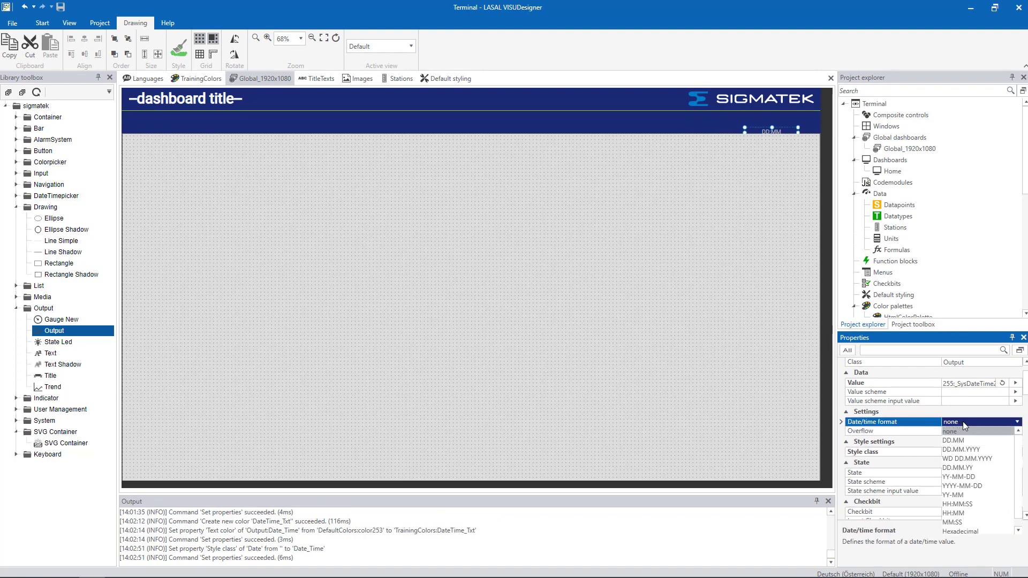
{"action": "left_click", "coordinate": [960, 451]}
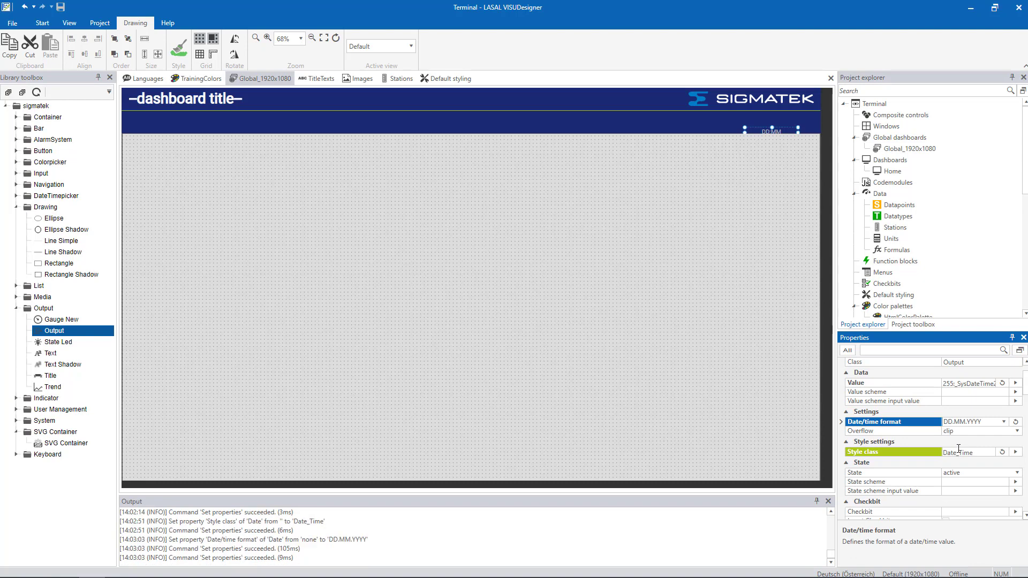
Position the Date output in the blue header at Top 70 px and Left 1800 px
{"action": "scroll", "coordinate": [957, 449], "scroll_direction": "down", "scroll_amount": 10}
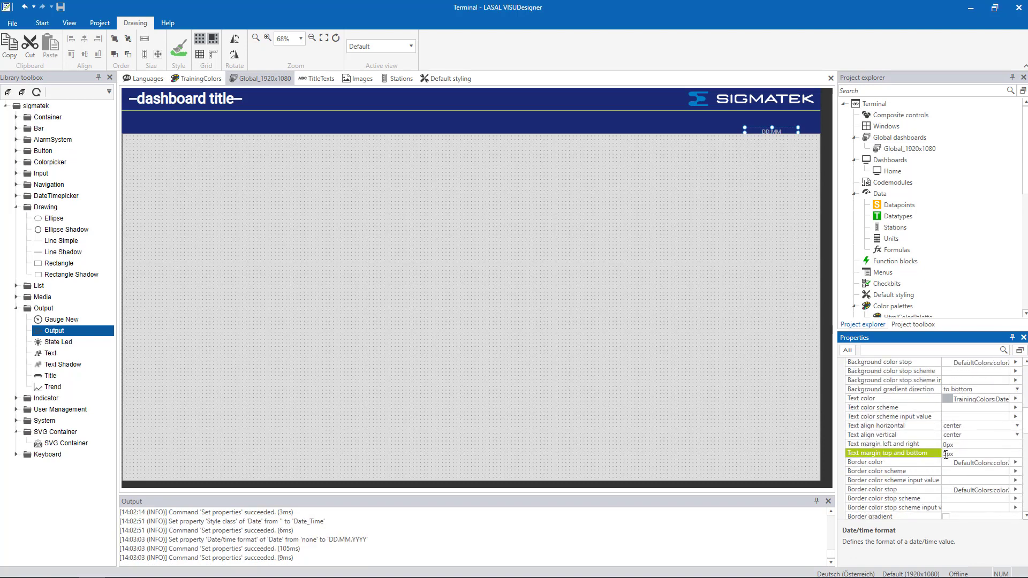
{"action": "scroll", "coordinate": [945, 461], "scroll_direction": "down", "scroll_amount": 10}
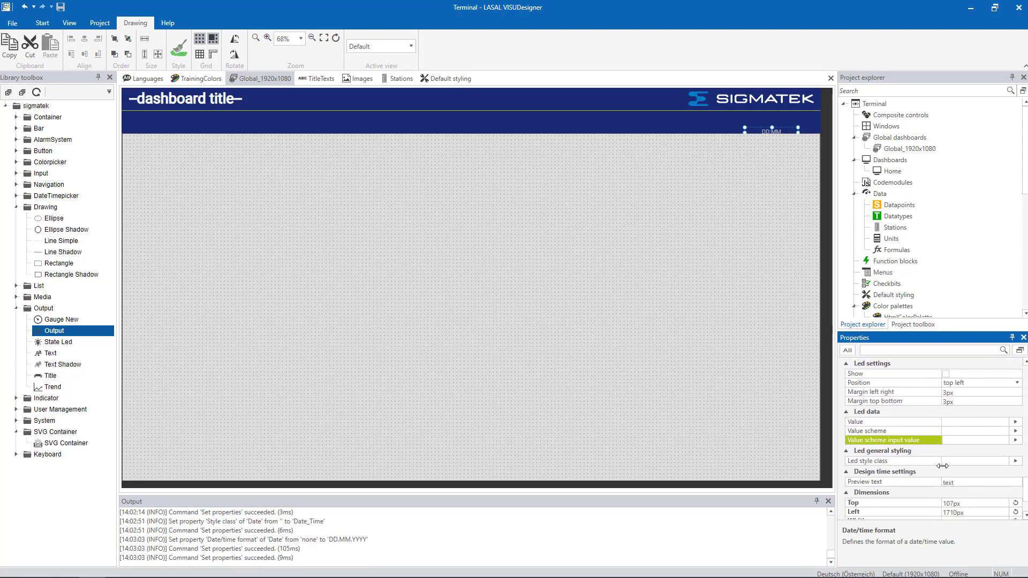
{"action": "left_click", "coordinate": [974, 443]}
{"action": "type", "text": "70"}
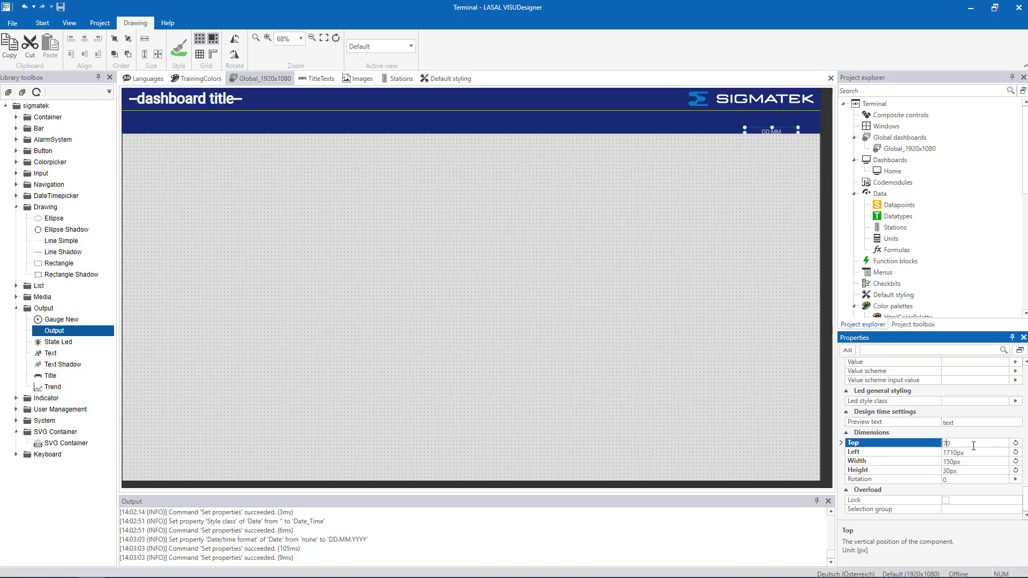
{"action": "key", "text": "Return"}
{"action": "left_click", "coordinate": [963, 451]}
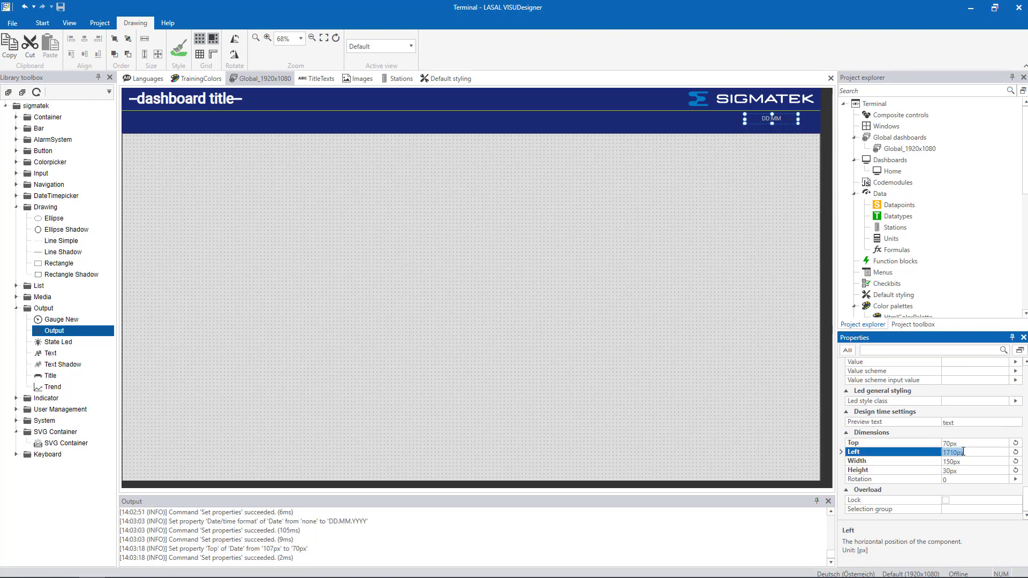
{"action": "type", "text": "1800"}
{"action": "key", "text": "Return"}
Resize the Date output to a width of 100 px and a height of 25 px
{"action": "left_click", "coordinate": [969, 461]}
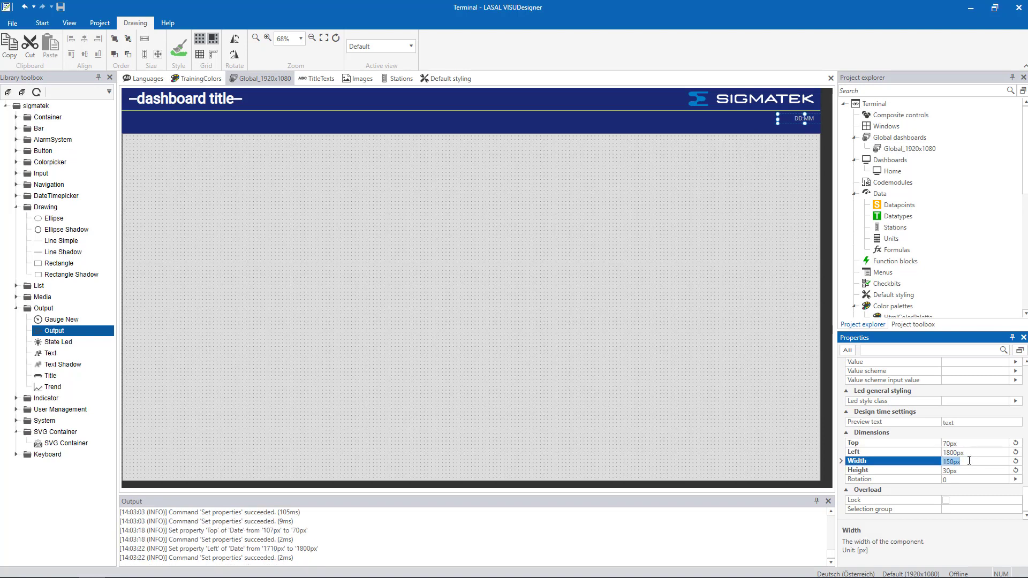
{"action": "type", "text": "100"}
{"action": "key", "text": "Return"}
{"action": "left_click", "coordinate": [968, 470]}
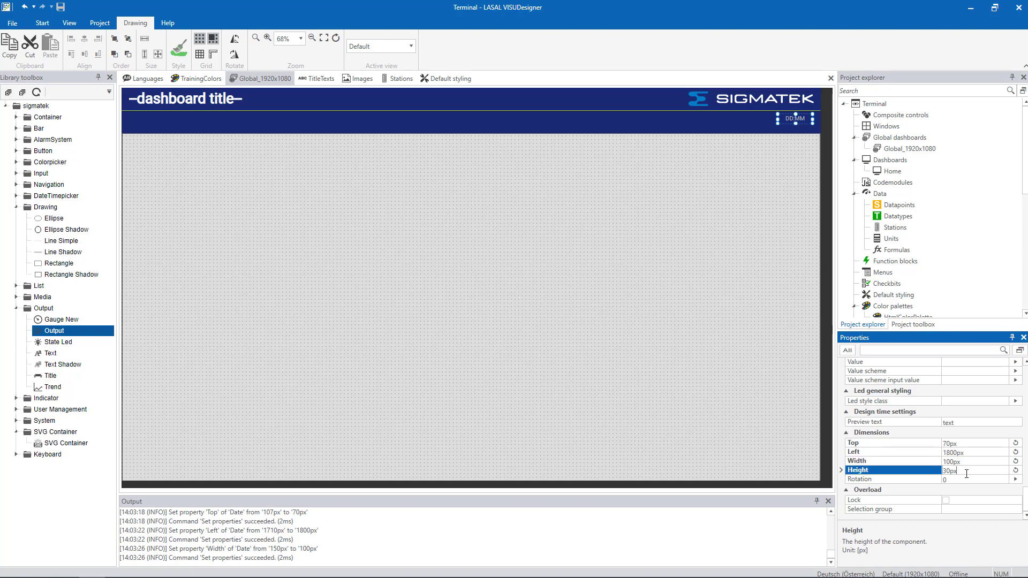
{"action": "double_click", "coordinate": [967, 471]}
{"action": "type", "text": "25px"}
{"action": "key", "text": "Return"}
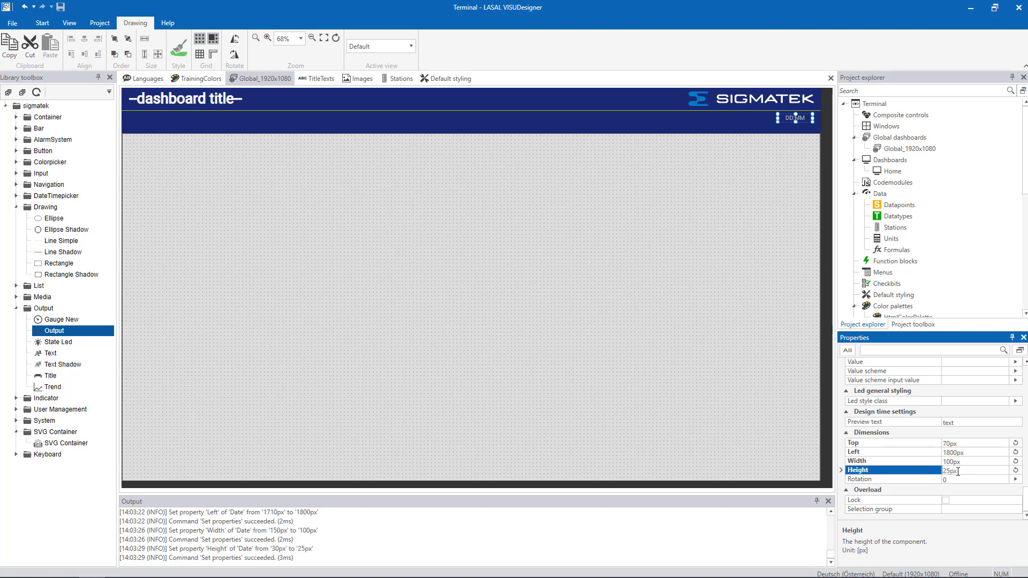
Add a second Output control to the Global_1920x1080 dashboard and name it Time
{"action": "left_click_drag", "start_coordinate": [70, 332], "coordinate": [105, 329]}
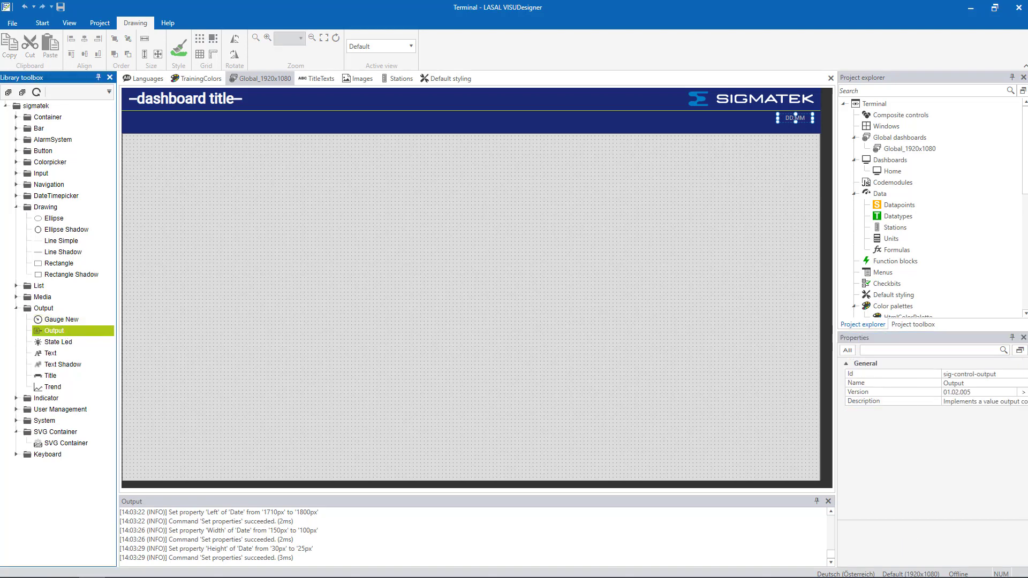
{"action": "left_click", "coordinate": [980, 375]}
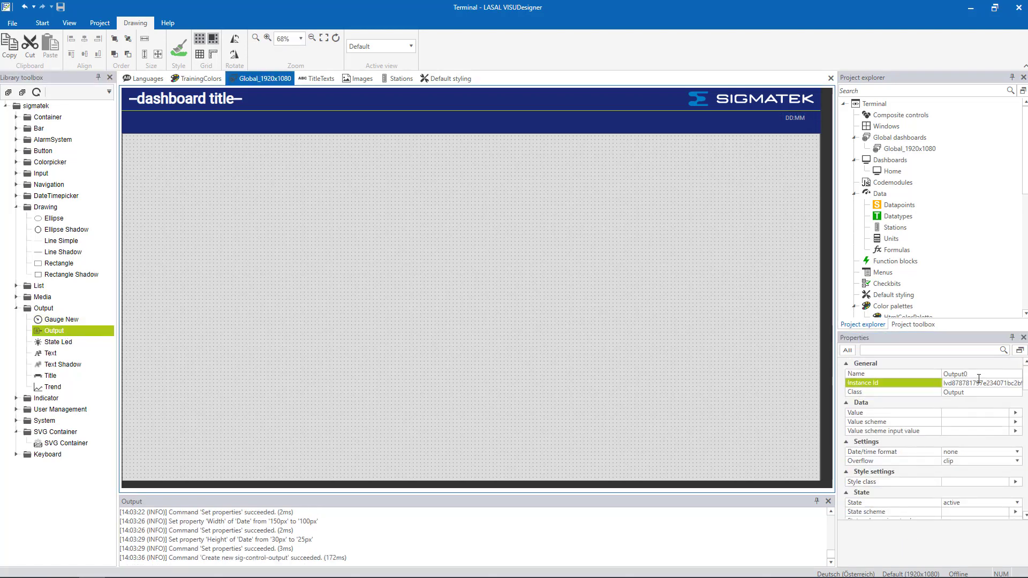
{"action": "type", "text": "Time"}
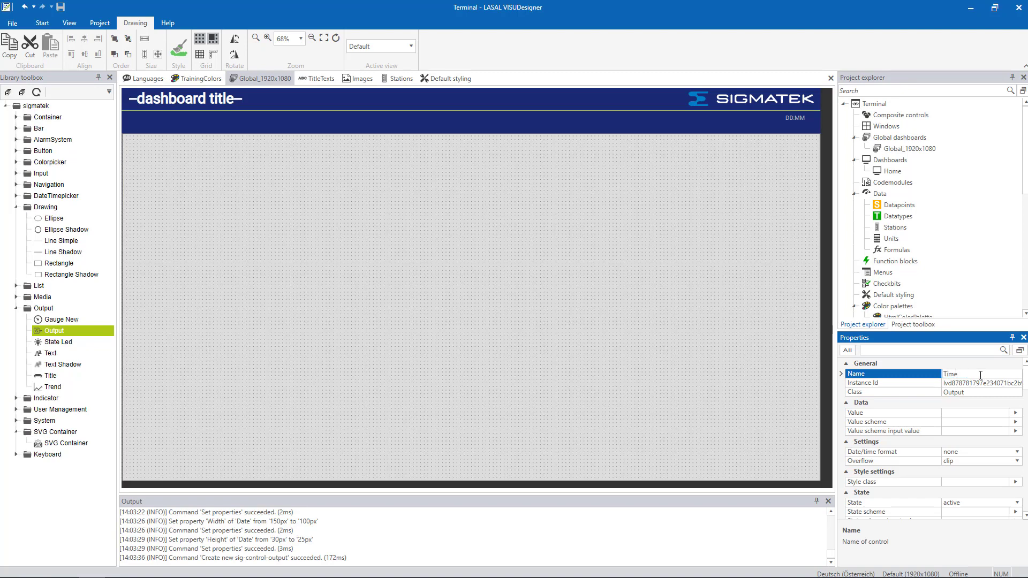
{"action": "key", "text": "Return"}
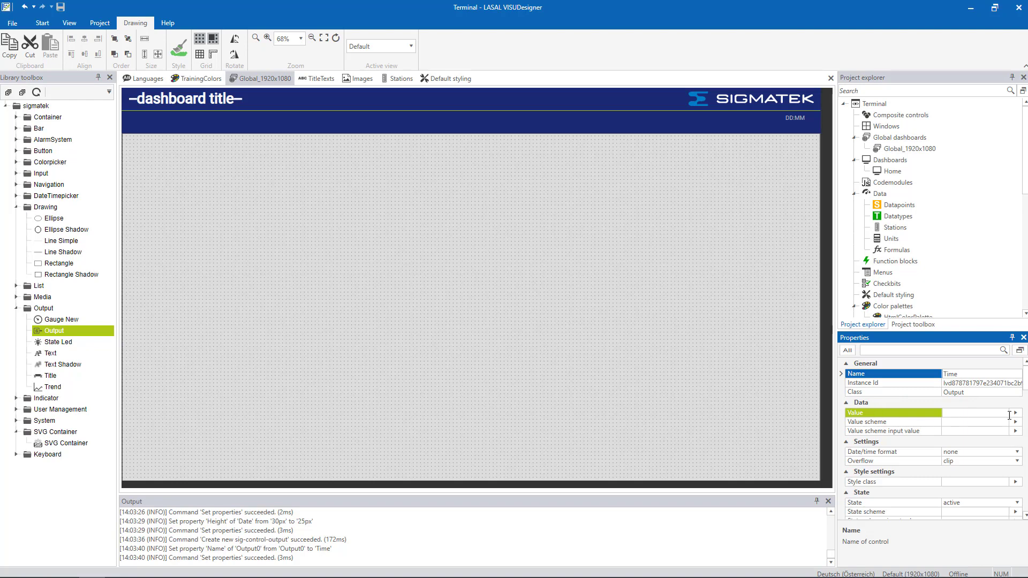
Bind the Time output's value to the SysTime datapoint of _SysDateTime21 and set its date/time format to HH:MM:SS
{"action": "left_click", "coordinate": [1014, 413]}
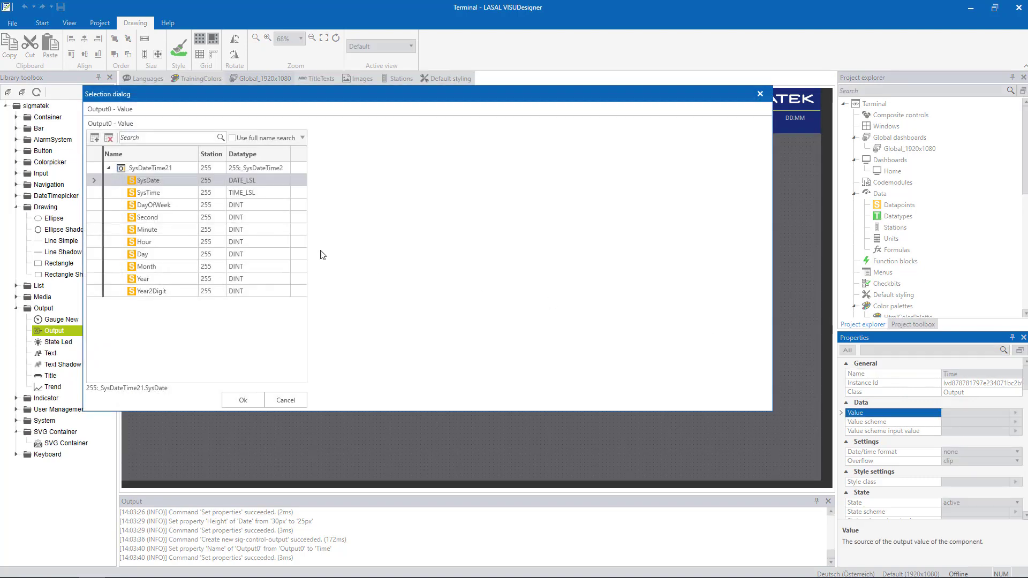
{"action": "left_click", "coordinate": [158, 193]}
{"action": "left_click", "coordinate": [245, 403]}
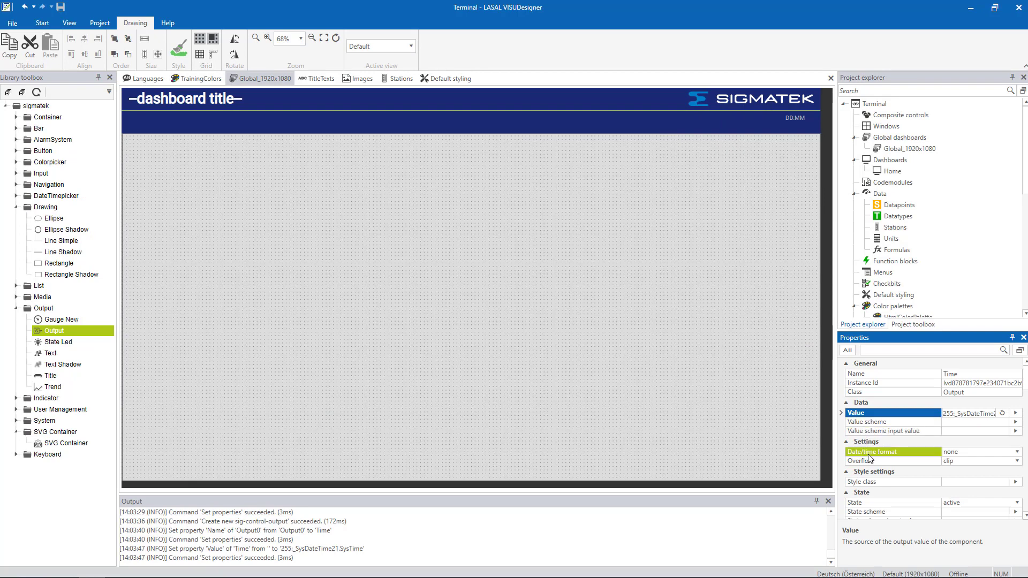
{"action": "left_click", "coordinate": [976, 453]}
{"action": "left_click", "coordinate": [976, 455]}
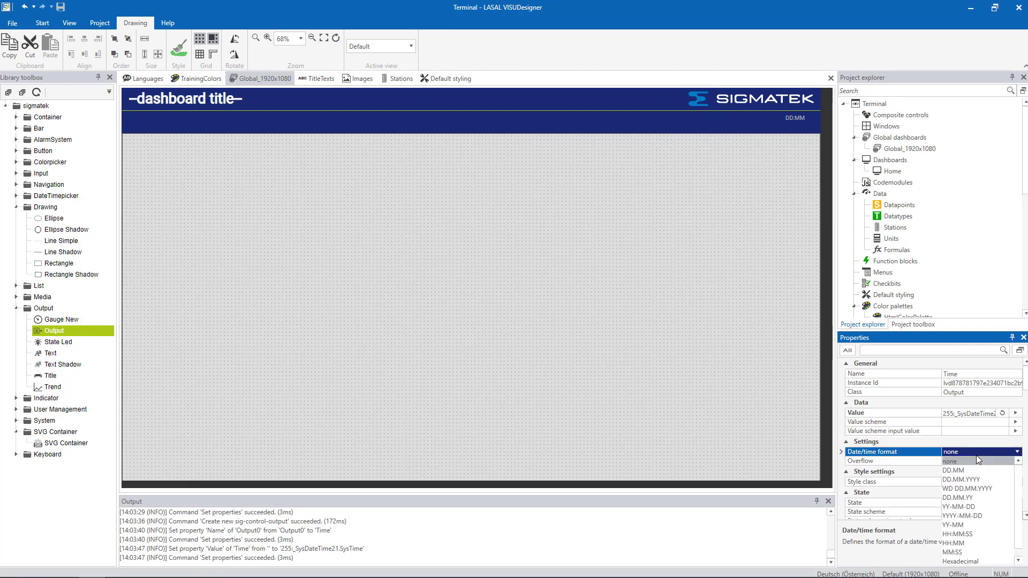
{"action": "left_click", "coordinate": [962, 534]}
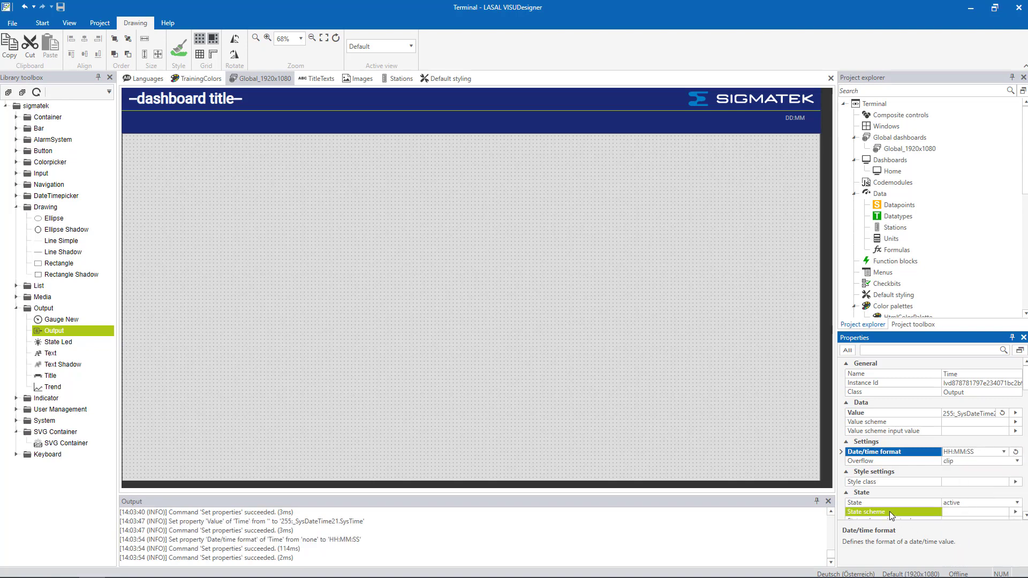
Assign the Date_Time style class to the Time output
{"action": "left_click", "coordinate": [1015, 482]}
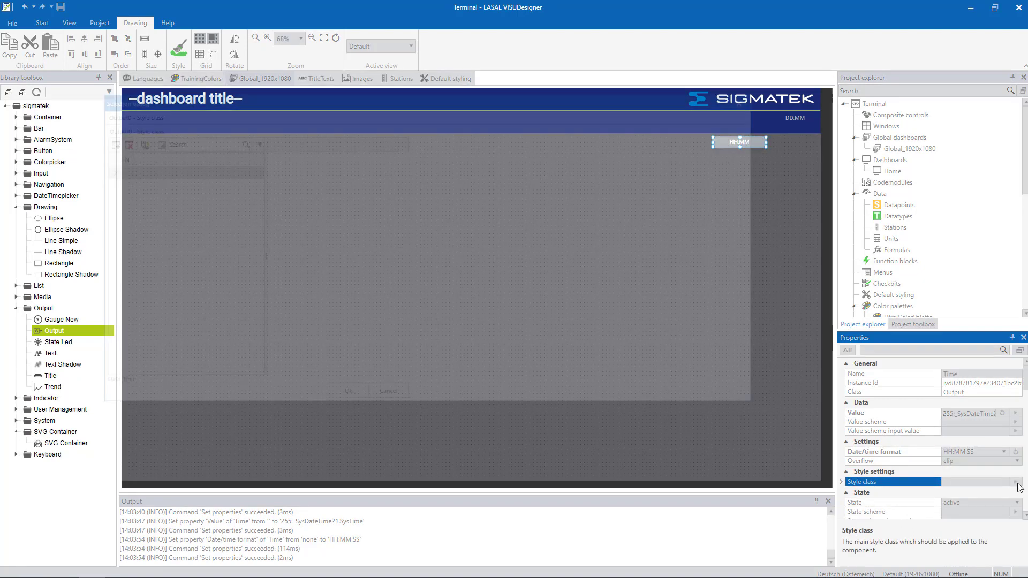
{"action": "left_click", "coordinate": [227, 170]}
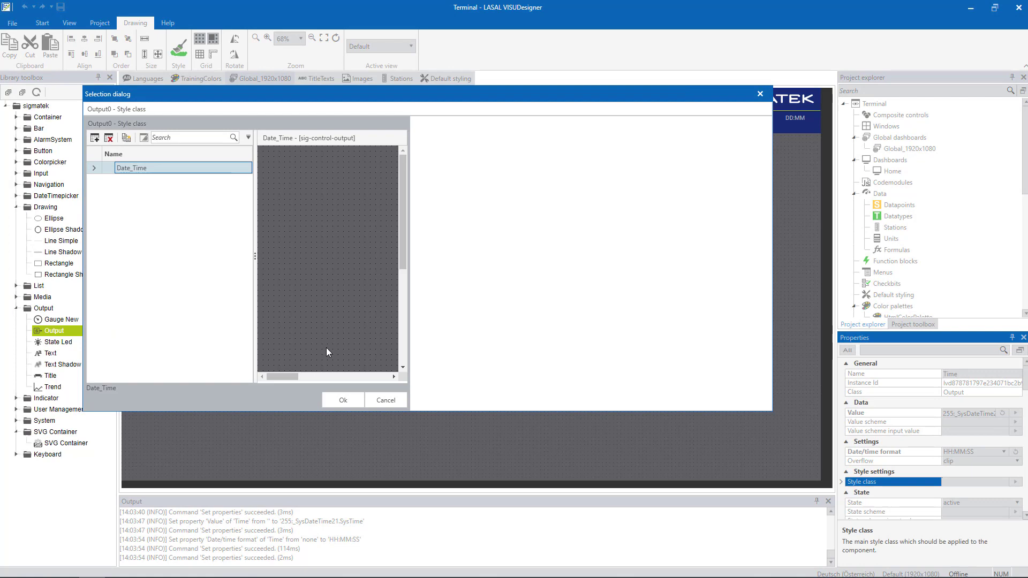
{"action": "left_click", "coordinate": [343, 400]}
Position the Time output in the blue header at Top 95 px and Left 1800 px
{"action": "scroll", "coordinate": [889, 444], "scroll_direction": "down", "scroll_amount": 1}
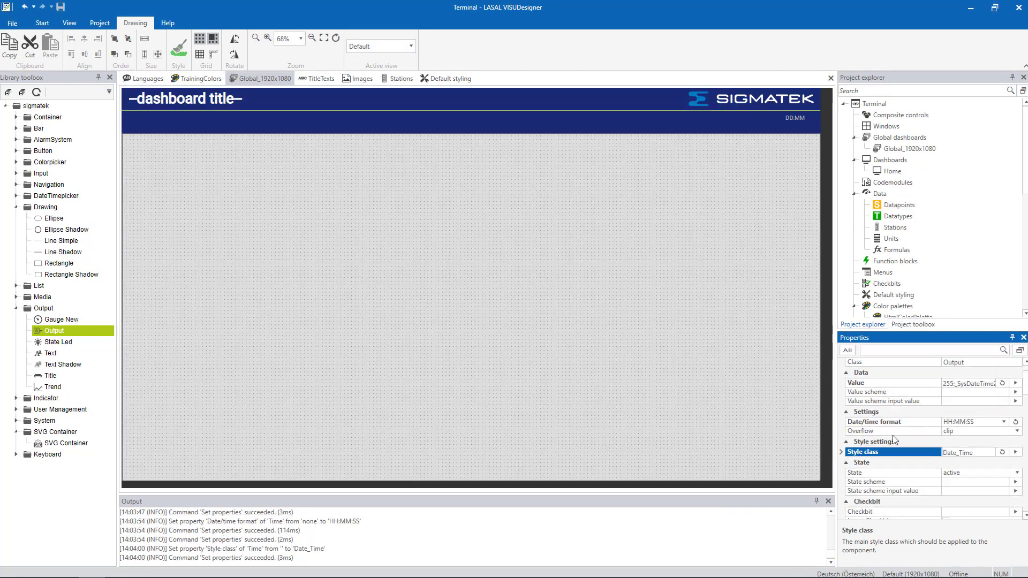
{"action": "scroll", "coordinate": [893, 440], "scroll_direction": "down", "scroll_amount": 10}
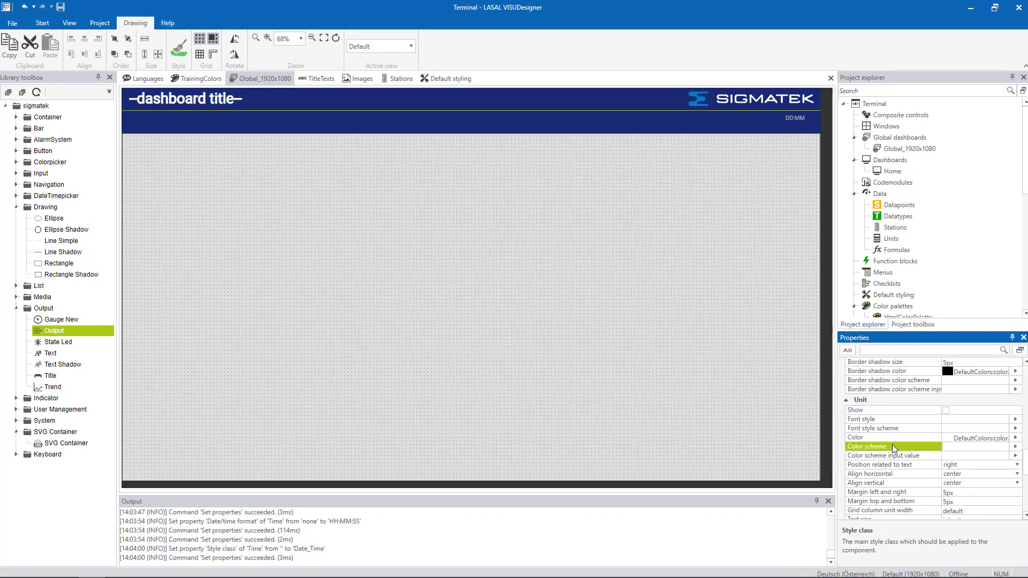
{"action": "scroll", "coordinate": [892, 445], "scroll_direction": "down", "scroll_amount": 6}
{"action": "left_click", "coordinate": [972, 445]}
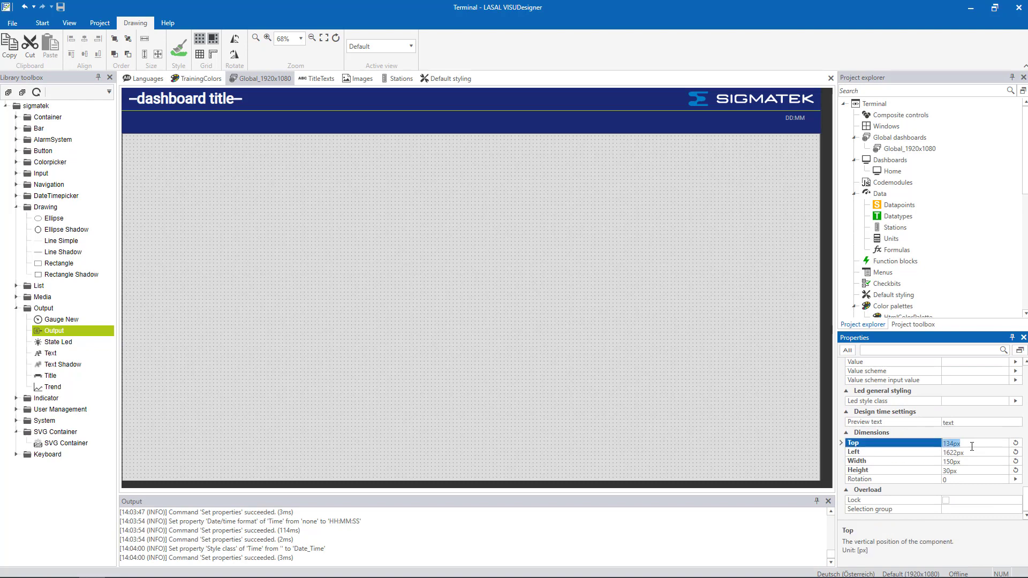
{"action": "type", "text": "95"}
{"action": "key", "text": "Tab"}
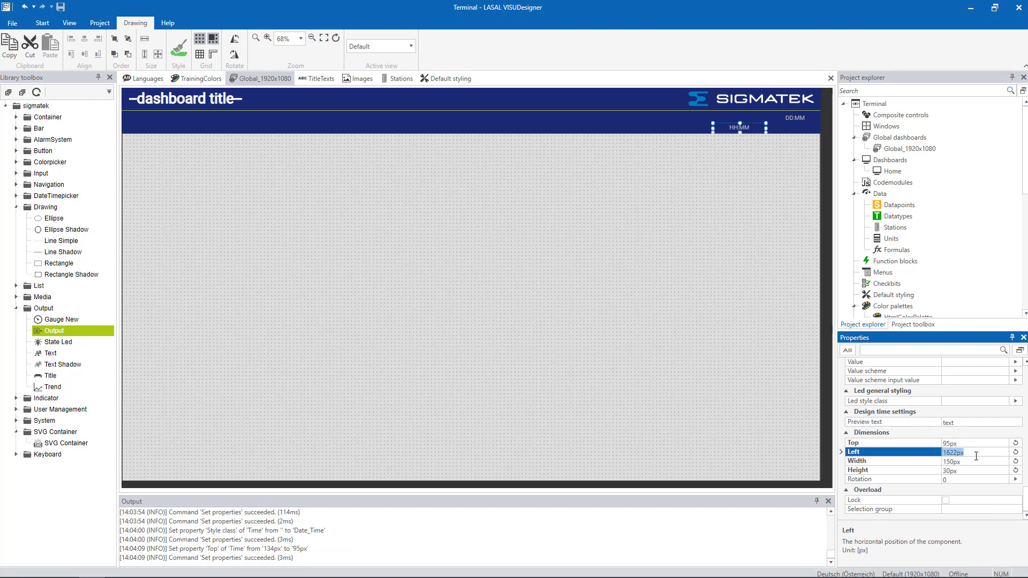
{"action": "type", "text": "1800"}
{"action": "key", "text": "Return"}
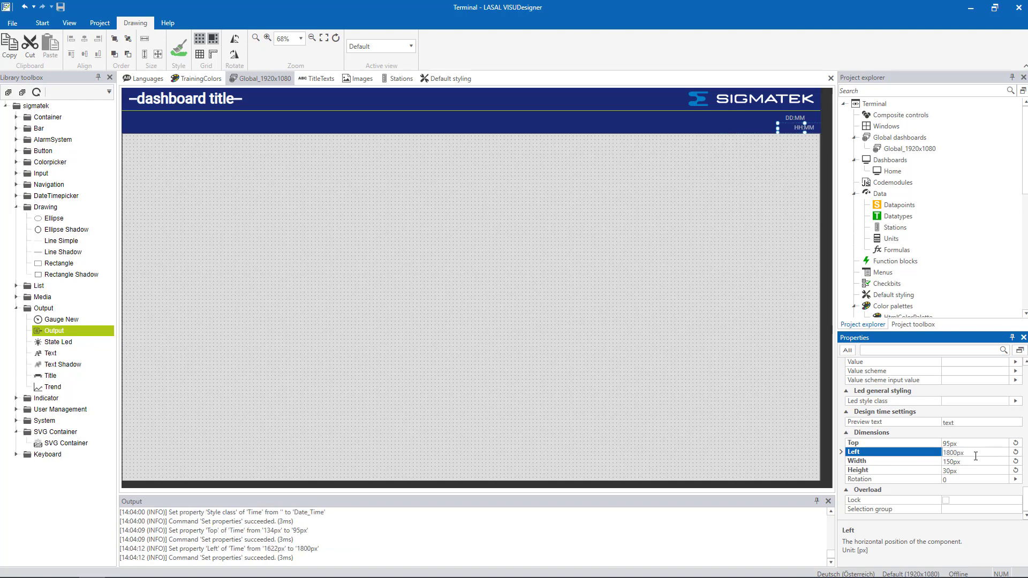
Resize the Time output to a width of 100 px and a height of 25 px, then deselect it
{"action": "left_click", "coordinate": [977, 462]}
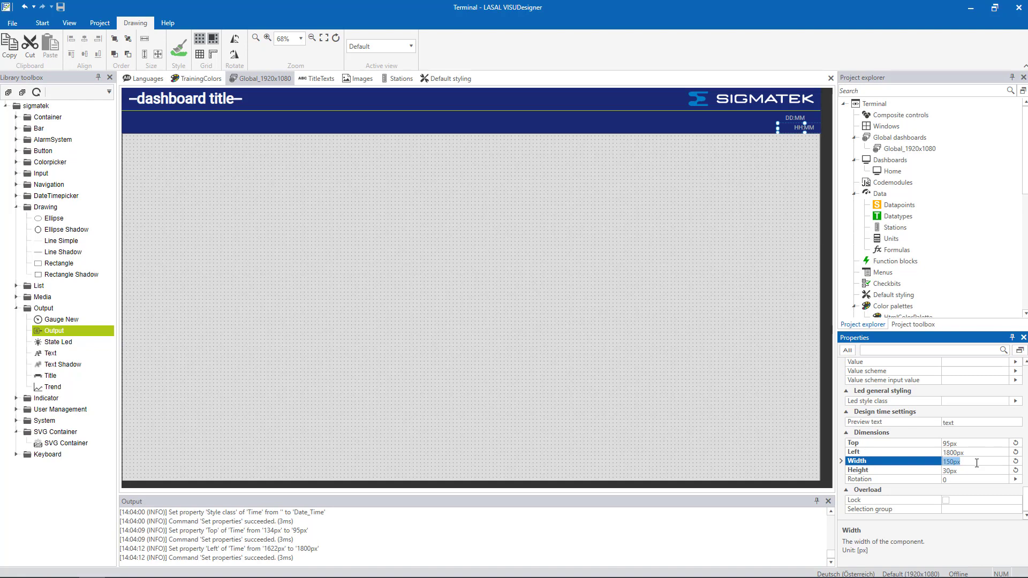
{"action": "type", "text": "100"}
{"action": "key", "text": "Return"}
{"action": "left_click", "coordinate": [977, 471]}
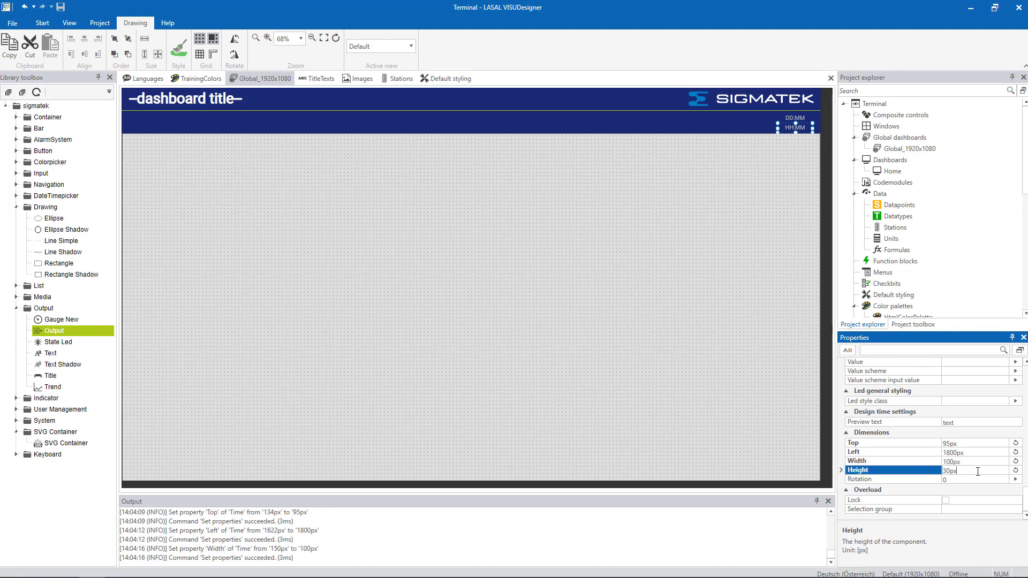
{"action": "double_click", "coordinate": [977, 471]}
{"action": "type", "text": "25"}
{"action": "key", "text": "Return"}
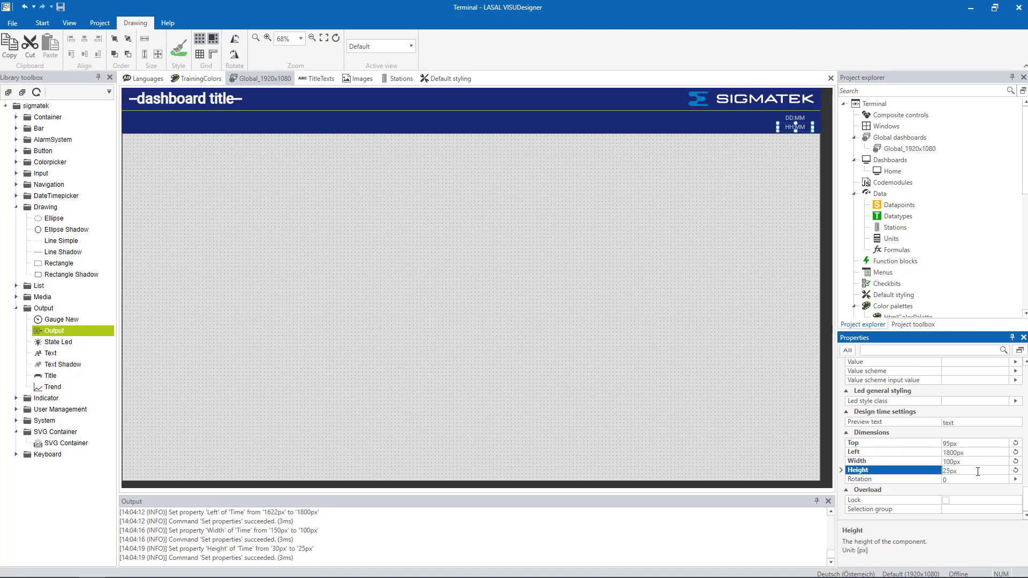
{"action": "key", "text": "Escape"}
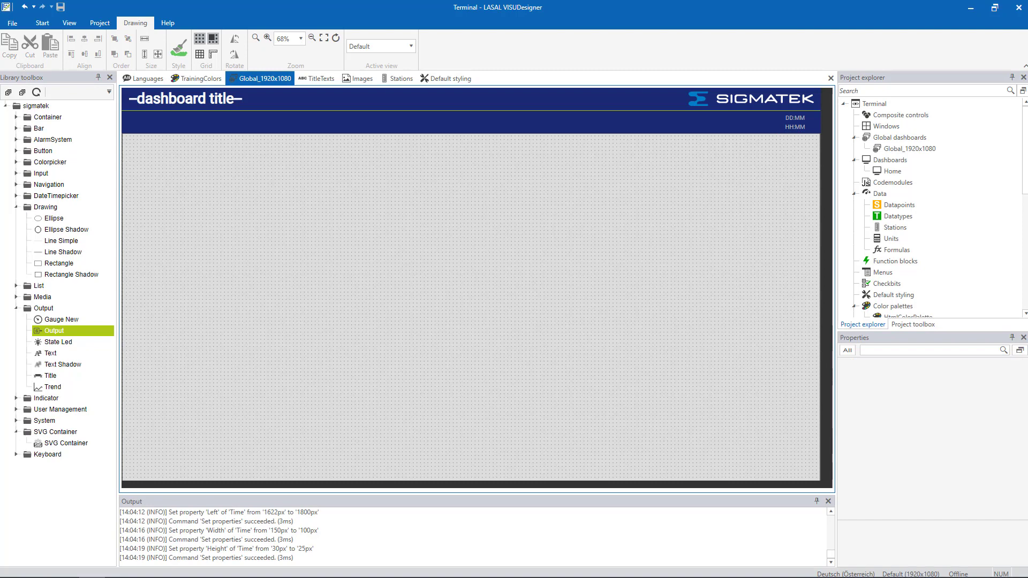
Draw a Line Simple control in the blue header beside the time output and name it Seperator
{"action": "left_click", "coordinate": [53, 330]}
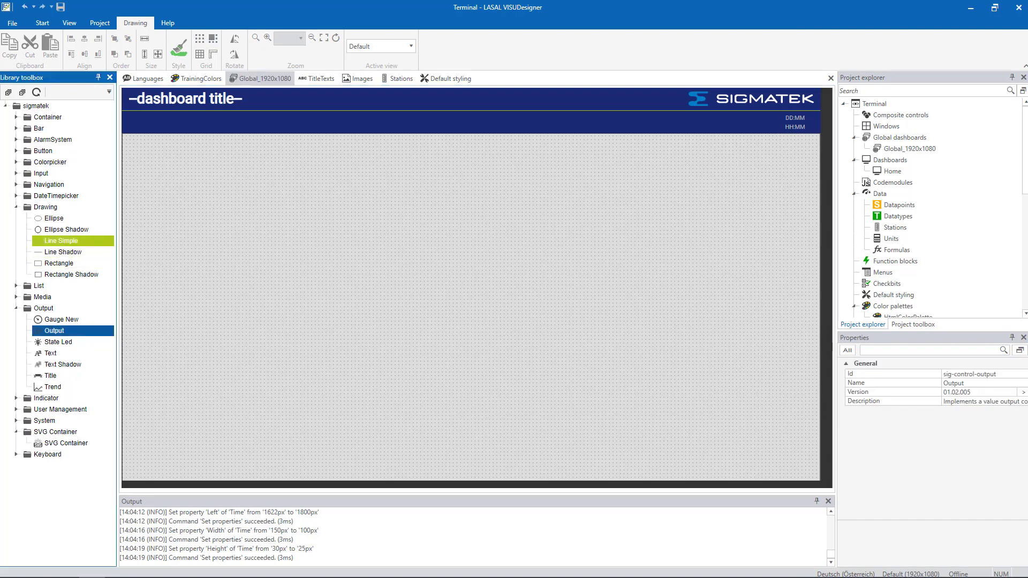
{"action": "left_click_drag", "start_coordinate": [732, 132], "coordinate": [767, 130]}
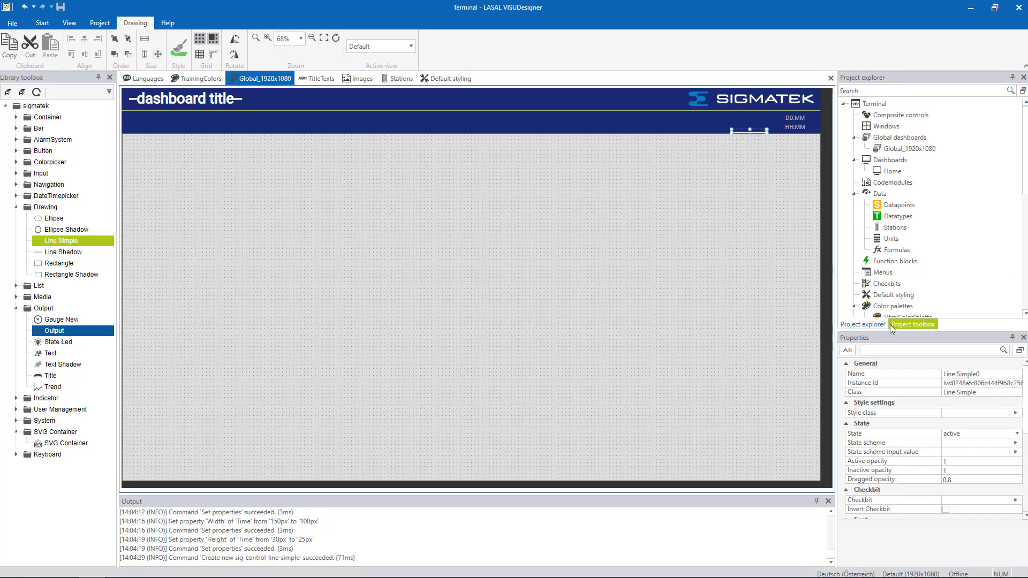
{"action": "left_click", "coordinate": [991, 376]}
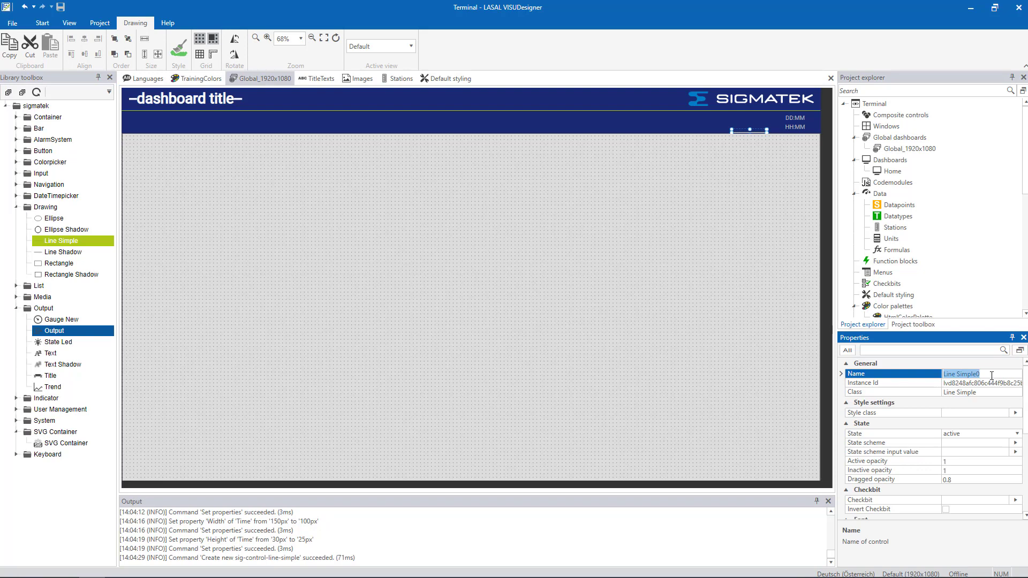
{"action": "type", "text": "Seperator"}
{"action": "key", "text": "Return"}
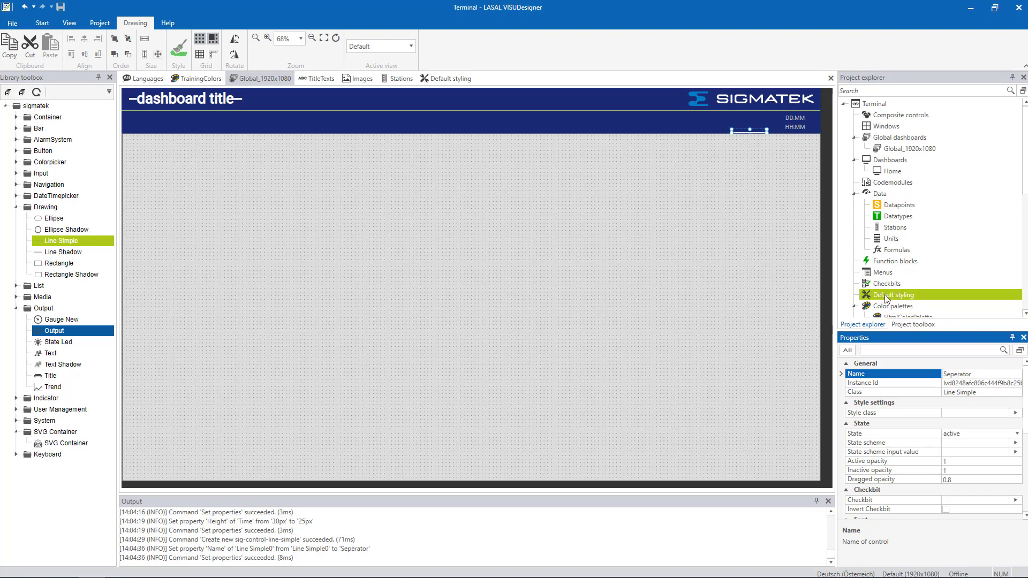
Create a new style class for Line Simple in the default styling and name it Seperator
{"action": "double_click", "coordinate": [907, 297]}
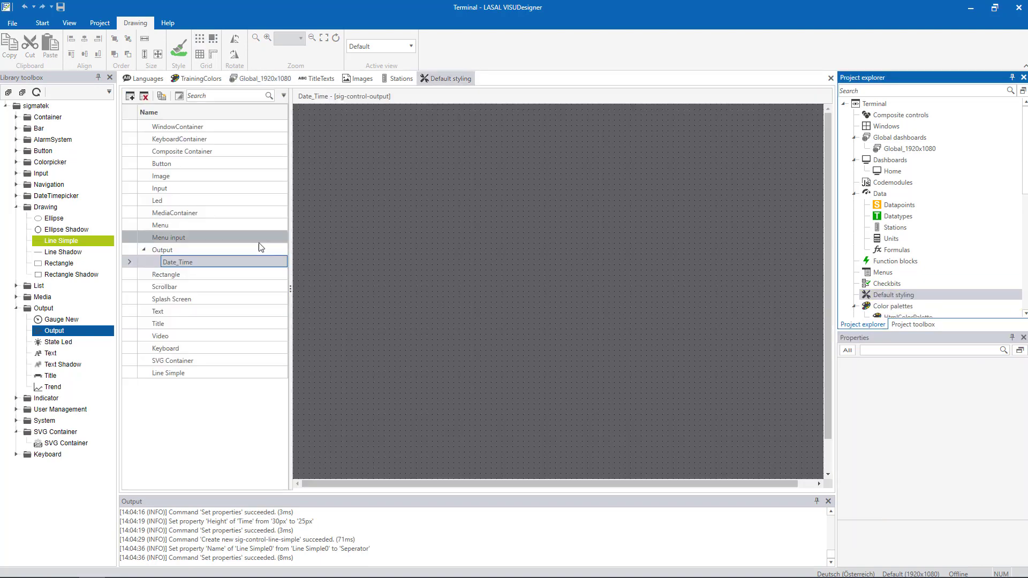
{"action": "left_click", "coordinate": [196, 371]}
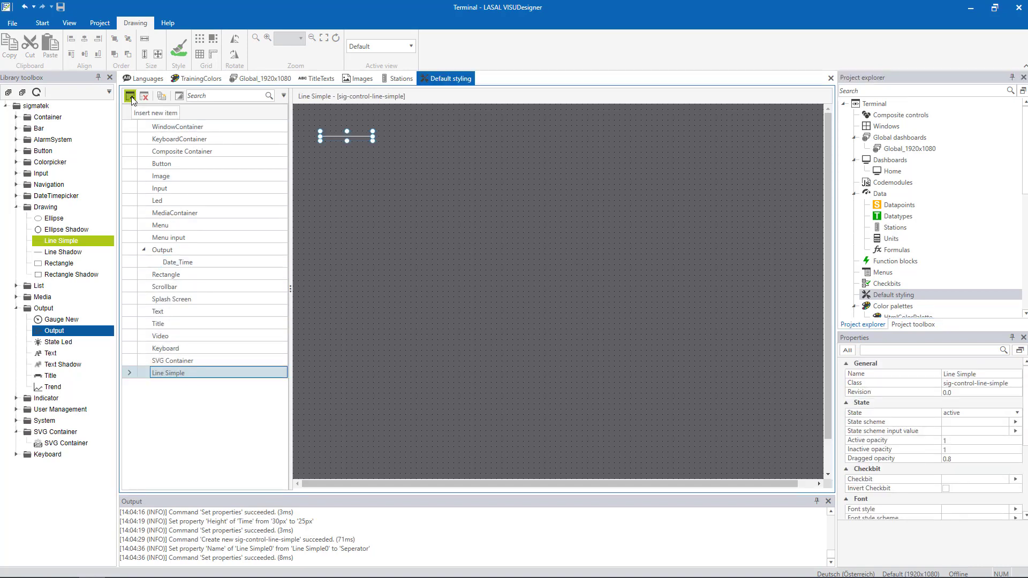
{"action": "left_click", "coordinate": [130, 96]}
{"action": "left_click", "coordinate": [197, 385]}
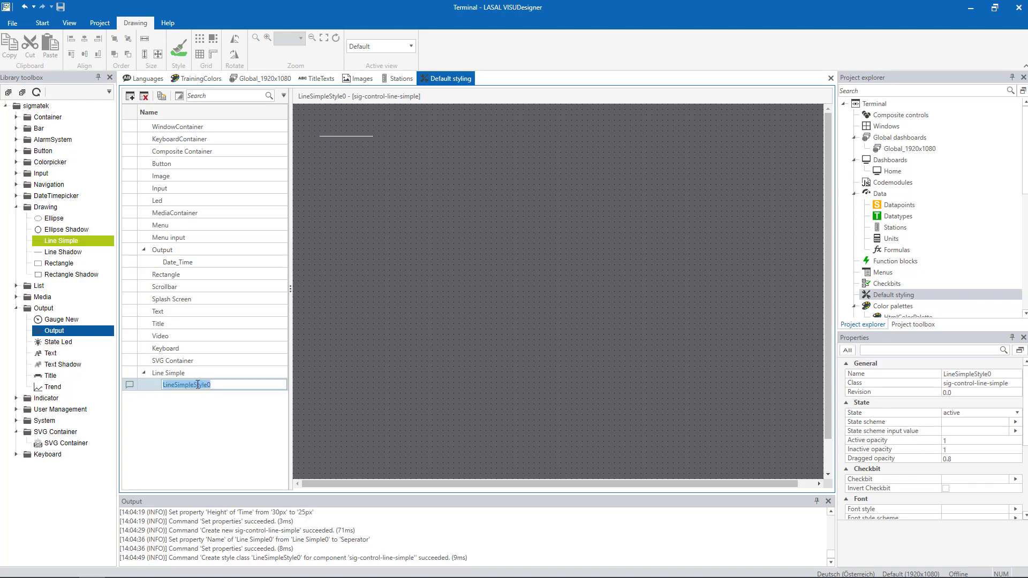
{"action": "type", "text": "Seperator"}
{"action": "key", "text": "Return"}
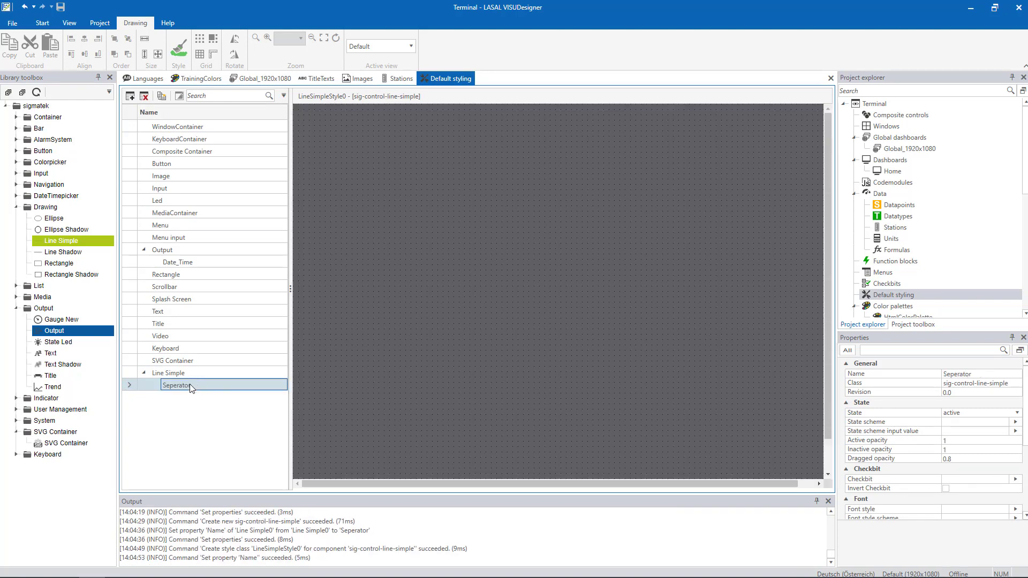
Open the color picker for the Seperator style's line color in the TrainingColors palette and enter Seperator as the color name
{"action": "left_click", "coordinate": [342, 136]}
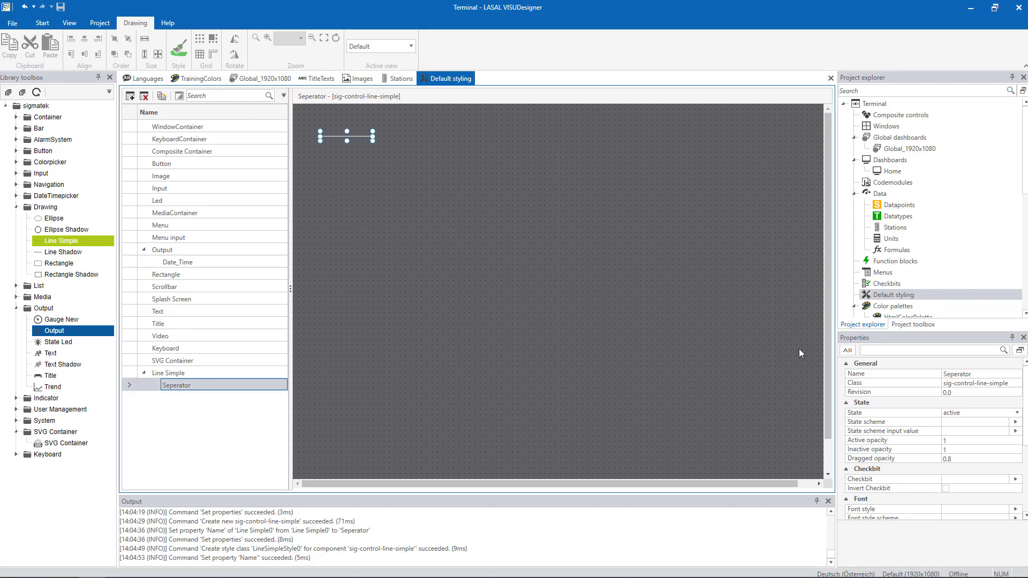
{"action": "scroll", "coordinate": [901, 423], "scroll_direction": "down", "scroll_amount": 3}
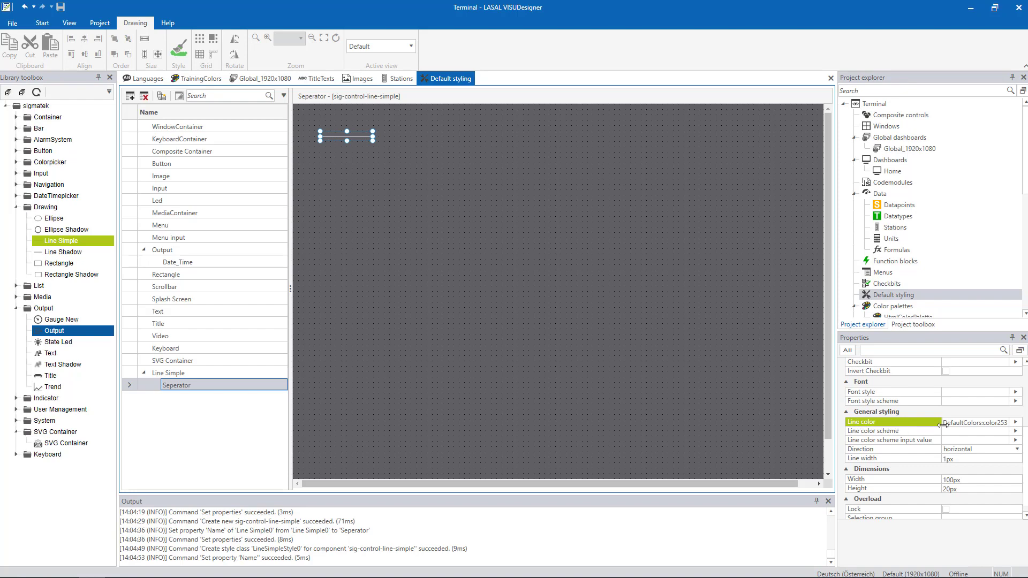
{"action": "left_click", "coordinate": [1016, 422]}
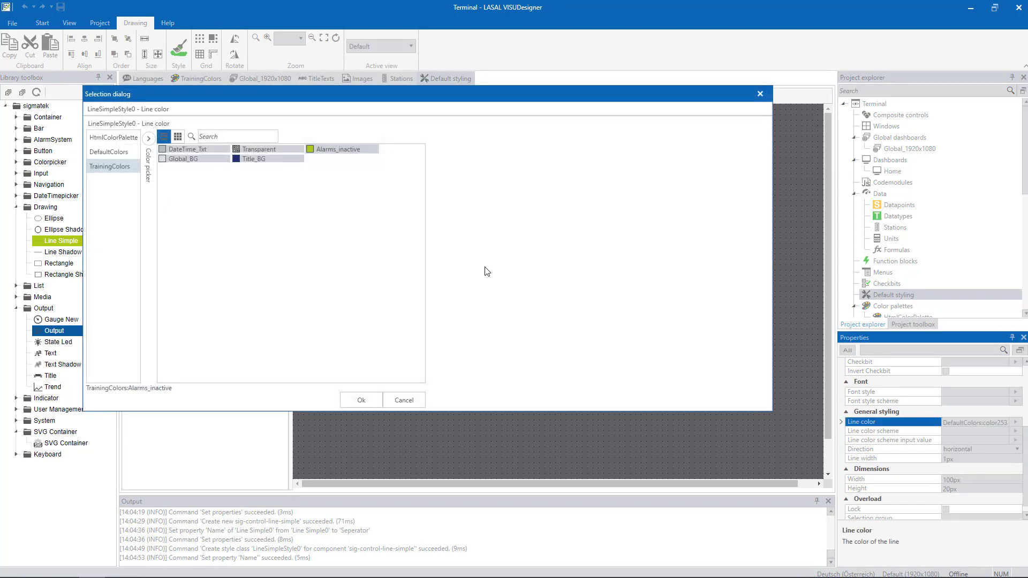
{"action": "left_click", "coordinate": [149, 139]}
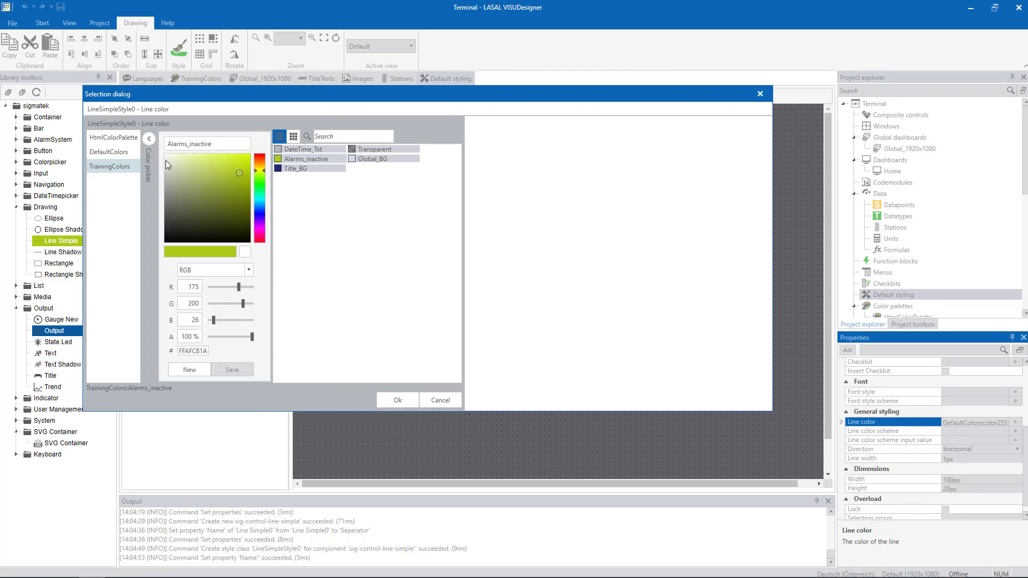
{"action": "left_click_drag", "start_coordinate": [210, 145], "coordinate": [166, 146]}
{"action": "key", "text": "BackSpace"}
{"action": "type", "text": "Seperator"}
{"action": "key", "text": "Tab"}
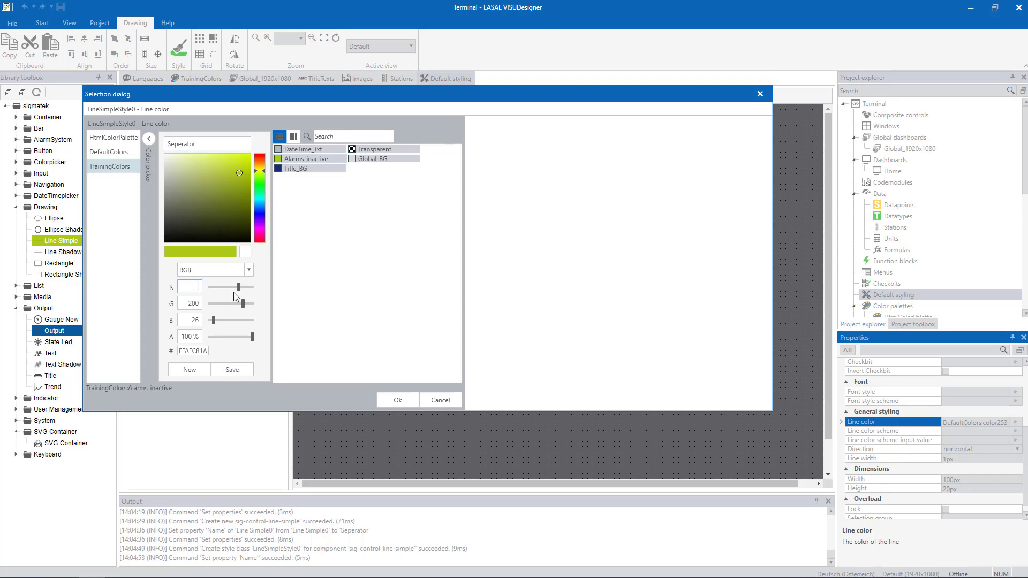
Define the Seperator color as RGB 179, 185, 189, add it to TrainingColors as a new color and apply it as the line color
{"action": "type", "text": "179"}
{"action": "key", "text": "Tab"}
{"action": "type", "text": "185"}
{"action": "key", "text": "Tab"}
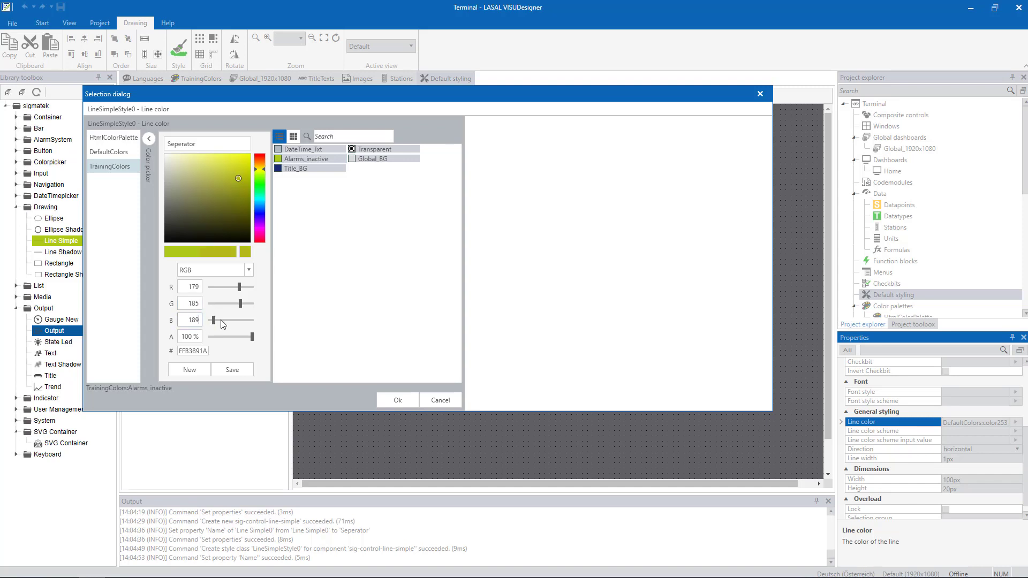
{"action": "left_click", "coordinate": [197, 370]}
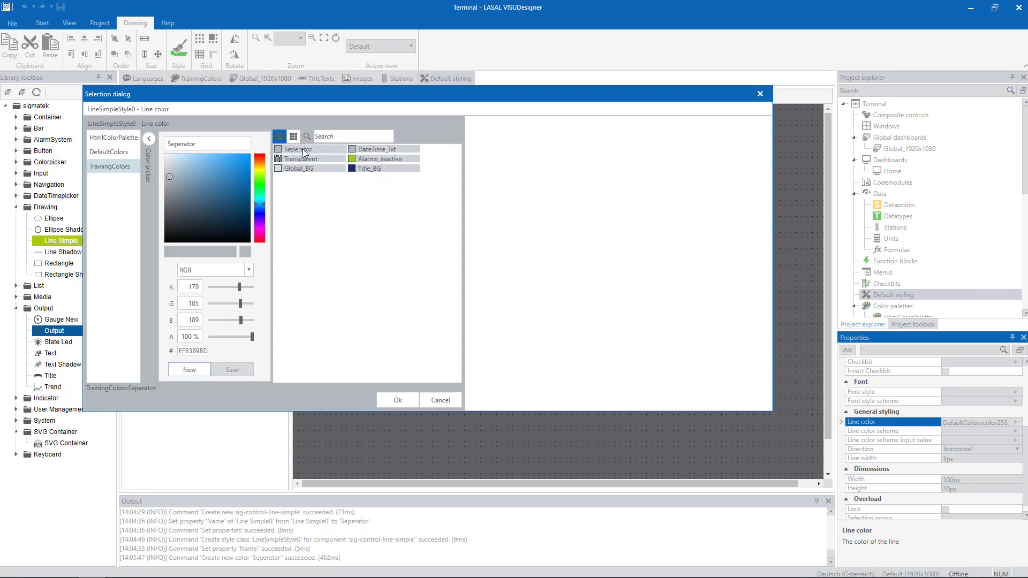
{"action": "left_click", "coordinate": [396, 400]}
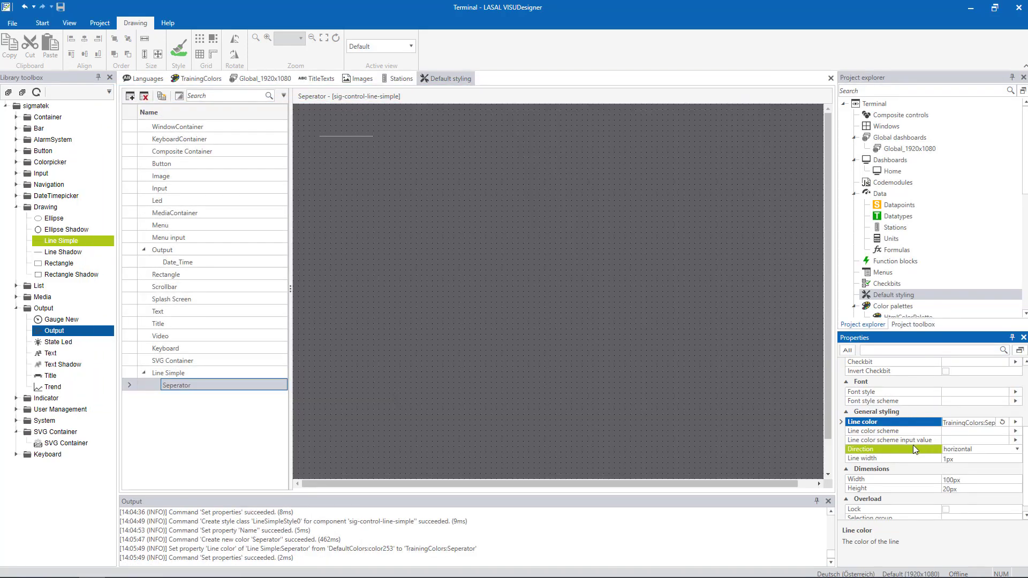
Set the Seperator line style's direction to vertical and its width to 1 px
{"action": "left_click", "coordinate": [960, 448]}
{"action": "left_click", "coordinate": [955, 468]}
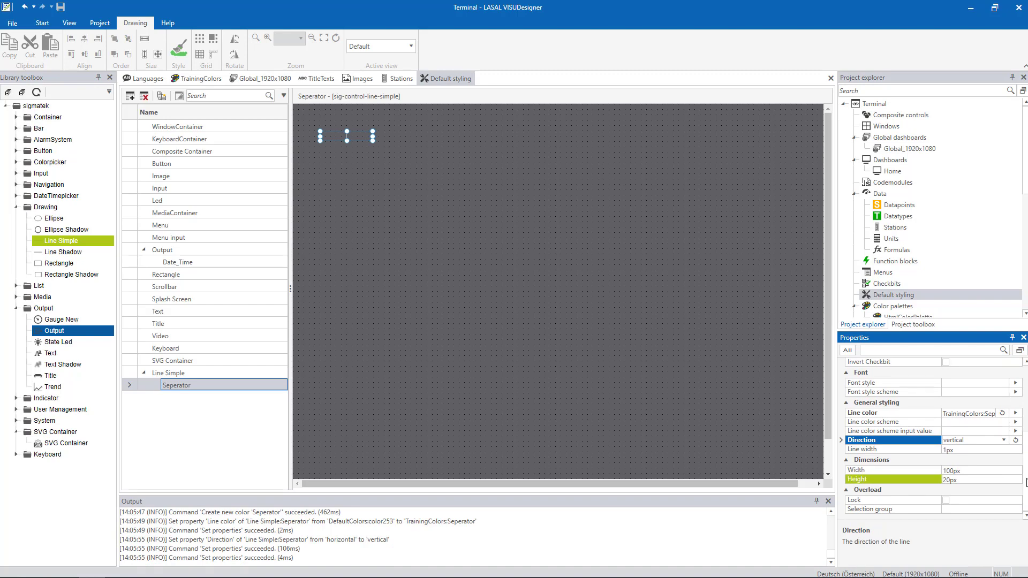
{"action": "left_click", "coordinate": [917, 468]}
{"action": "type", "text": "1"}
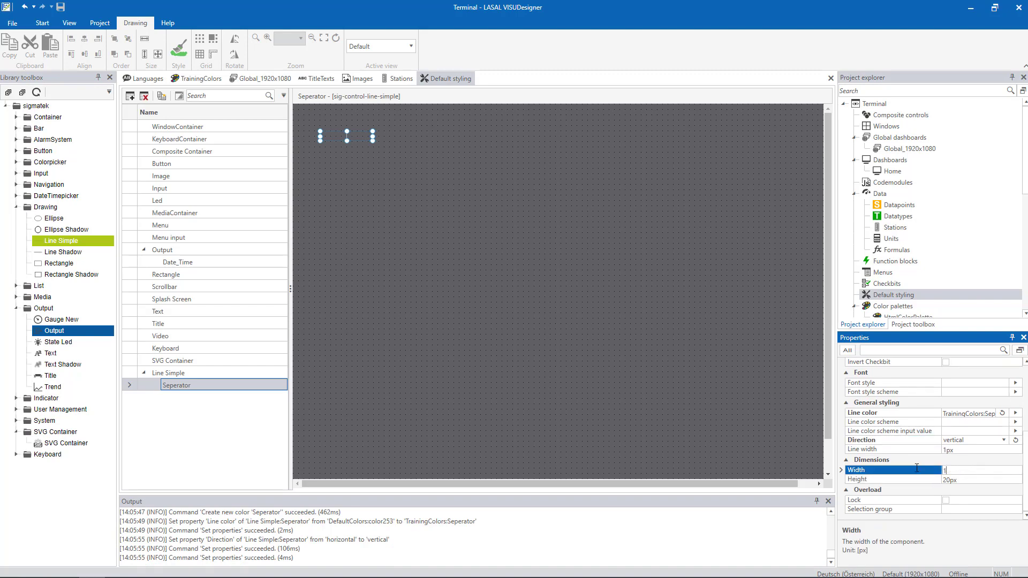
{"action": "key", "text": "Return"}
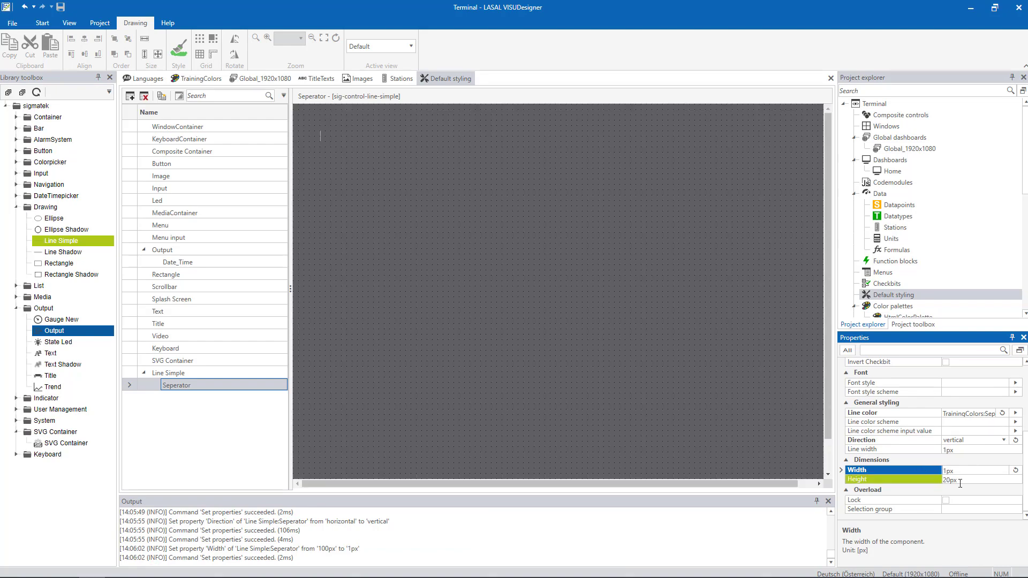
Set the Seperator line style's height to 40 px
{"action": "left_click", "coordinate": [974, 480]}
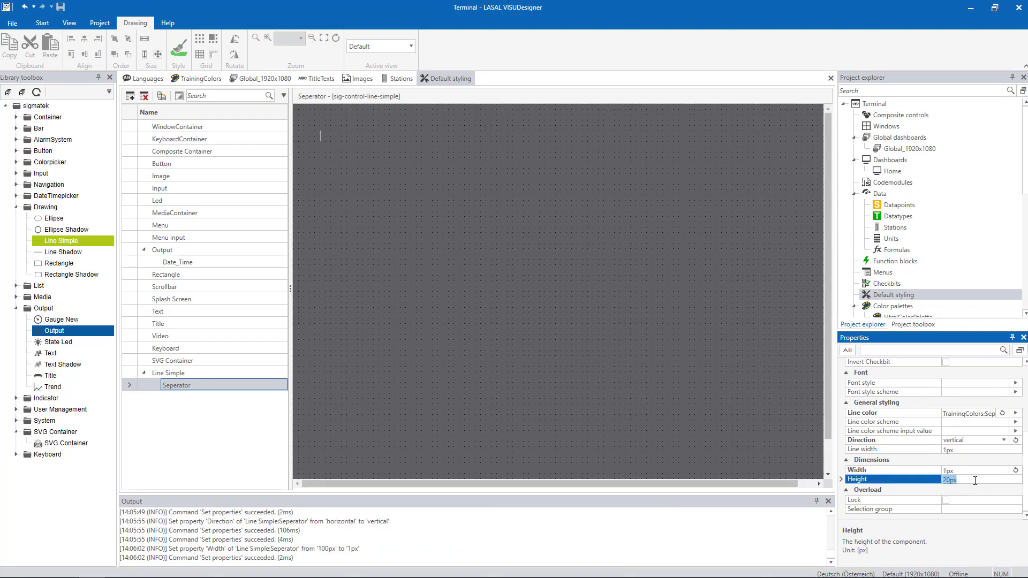
{"action": "type", "text": "40"}
{"action": "key", "text": "Return"}
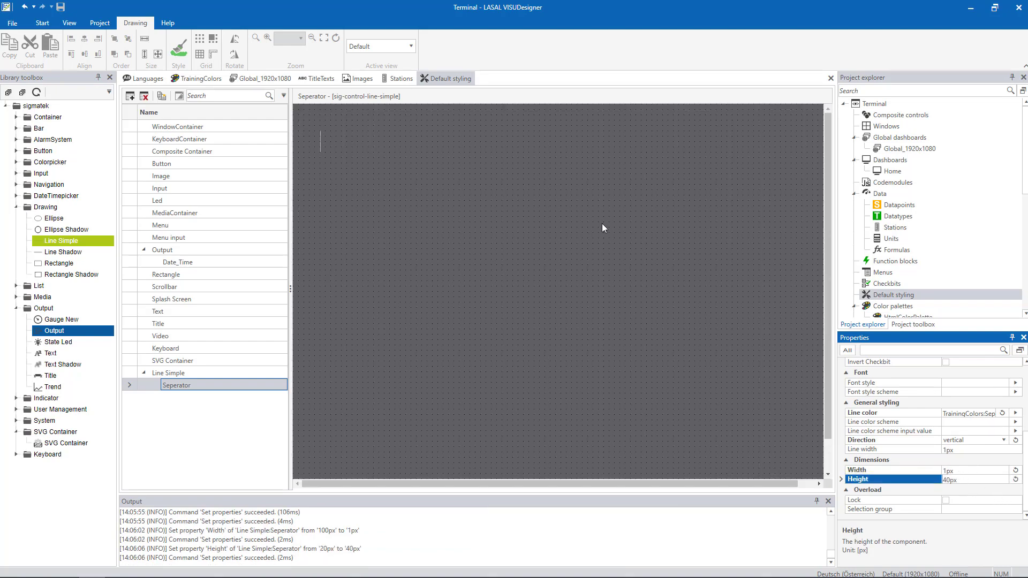
Apply the Seperator style class to the separator line in the Global_1920x1080 dashboard
{"action": "left_click", "coordinate": [256, 78]}
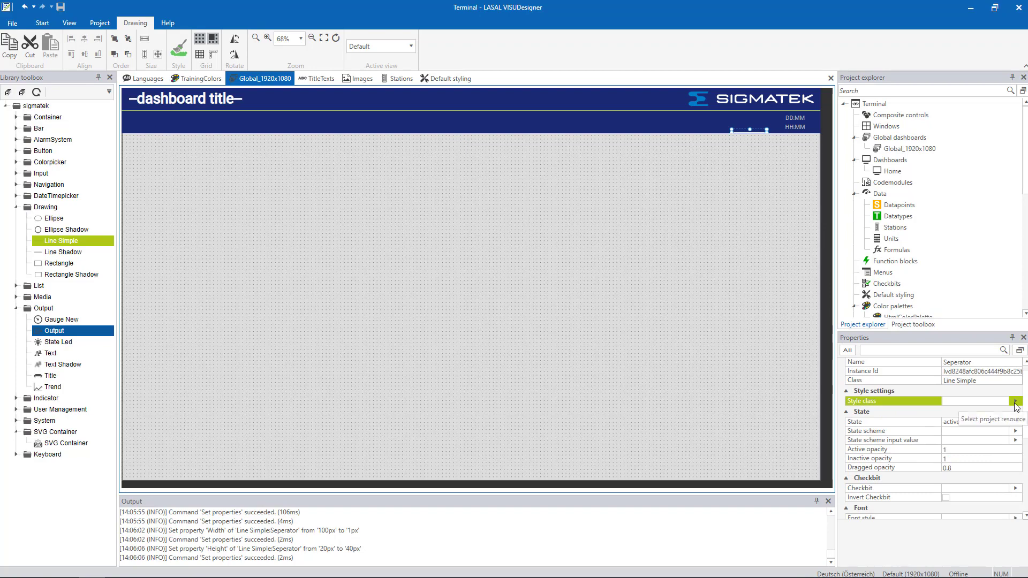
{"action": "left_click", "coordinate": [1015, 402]}
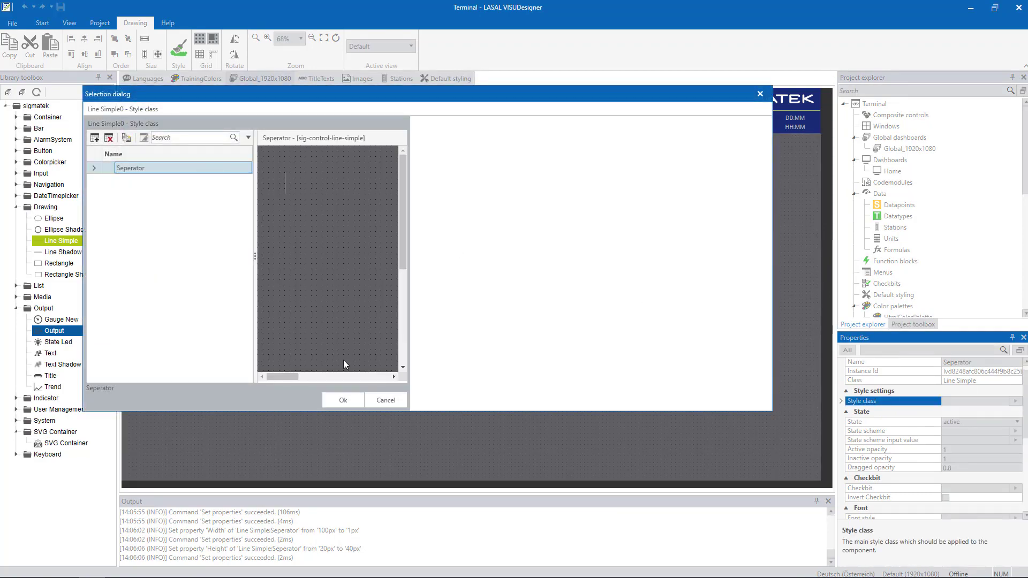
{"action": "left_click", "coordinate": [344, 401]}
Position the separator line in the dashboard header at top 75 px and left 1775 px
{"action": "scroll", "coordinate": [868, 439], "scroll_direction": "down", "scroll_amount": 3}
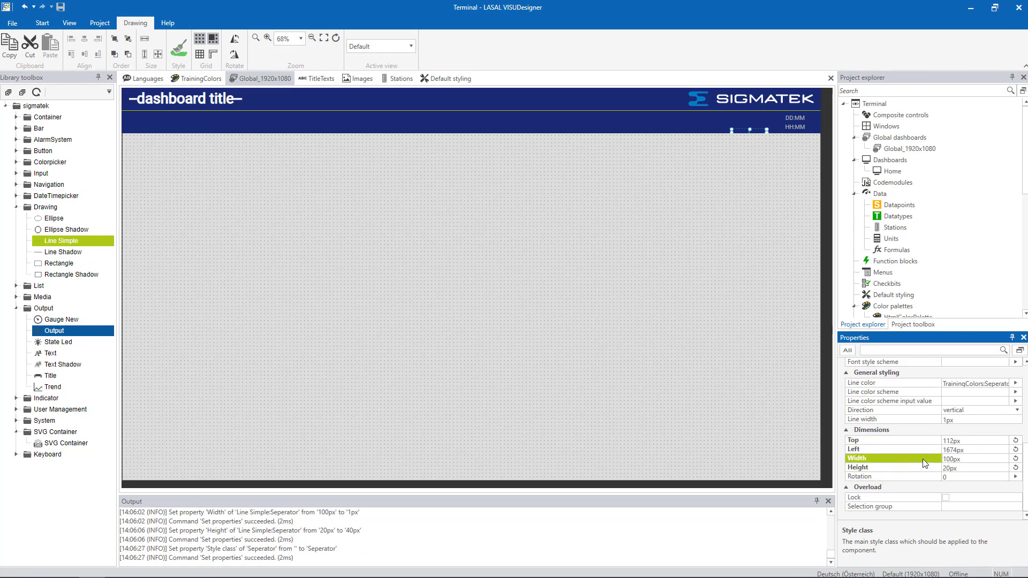
{"action": "left_click", "coordinate": [927, 441]}
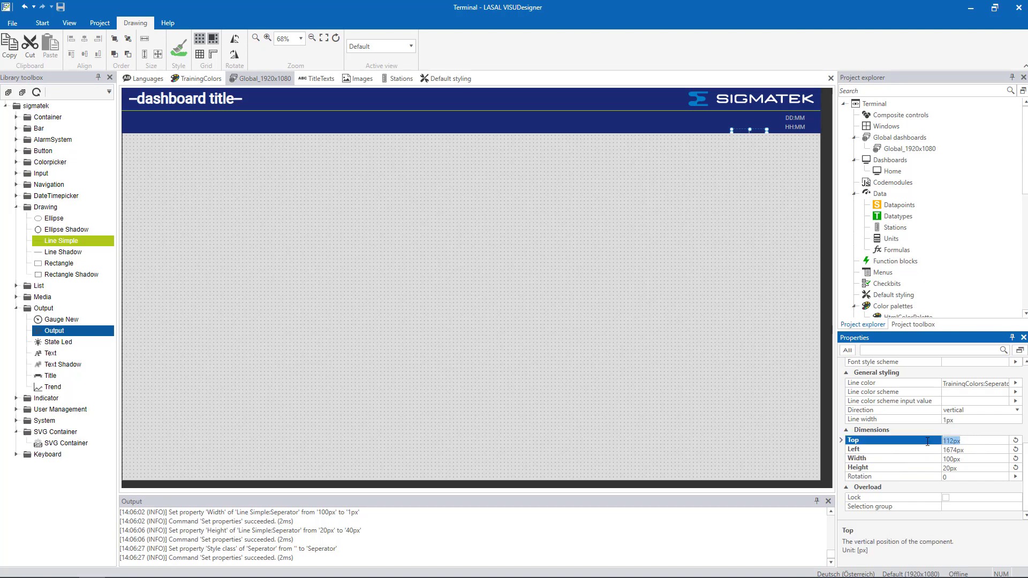
{"action": "type", "text": "75"}
{"action": "key", "text": "Return"}
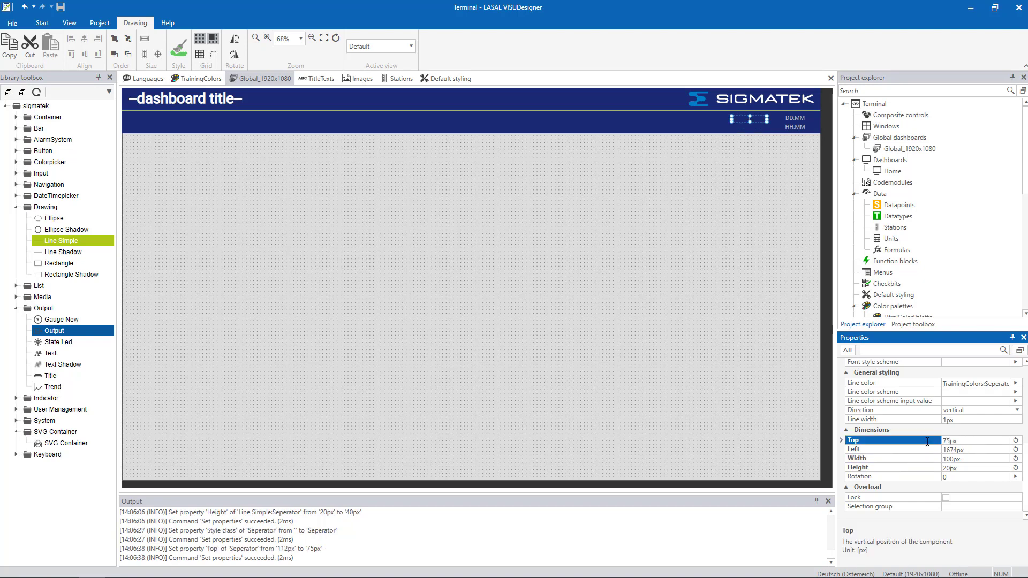
{"action": "left_click", "coordinate": [977, 451]}
{"action": "type", "text": "1775"}
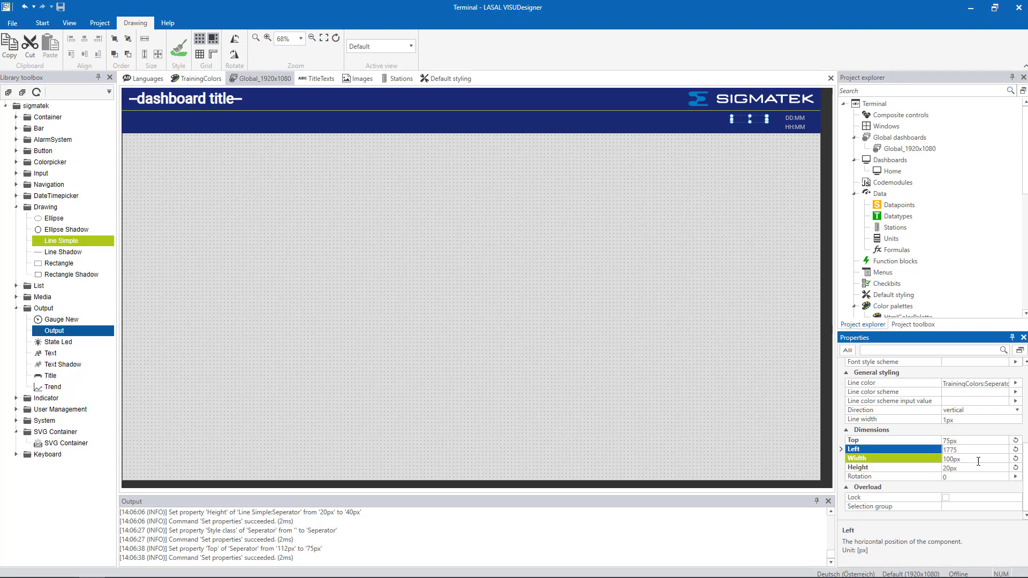
Resize the separator line to a width of 1 px and a height of 40 px
{"action": "left_click", "coordinate": [980, 459]}
{"action": "type", "text": "1"}
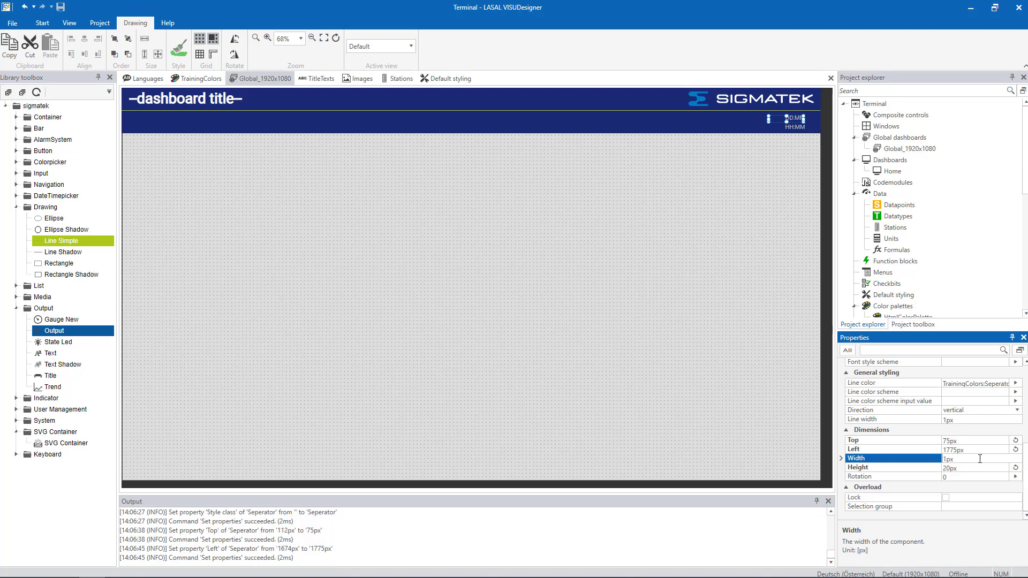
{"action": "left_click", "coordinate": [978, 468]}
{"action": "type", "text": "40"}
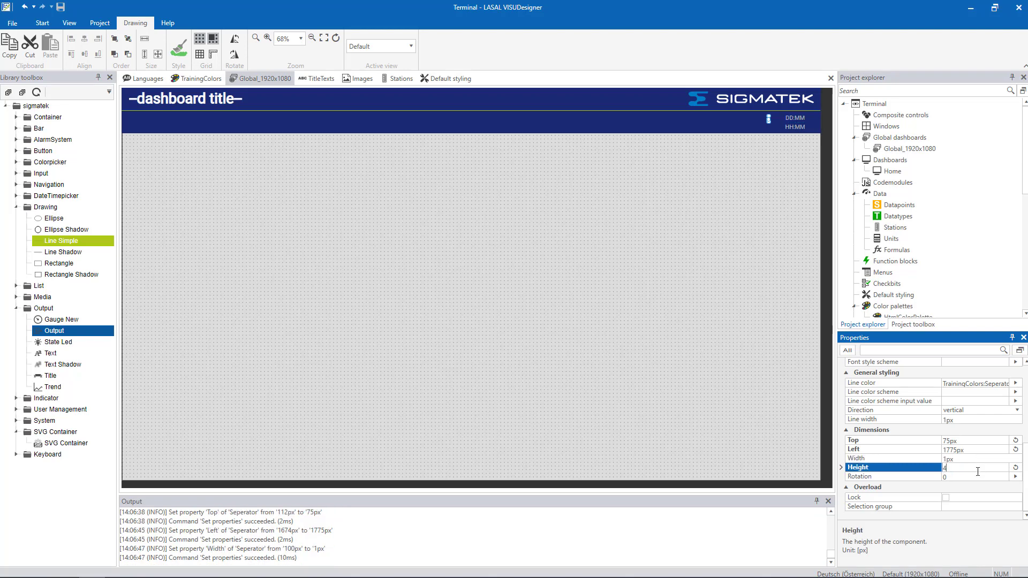
{"action": "key", "text": "Return"}
{"action": "key", "text": "Escape"}
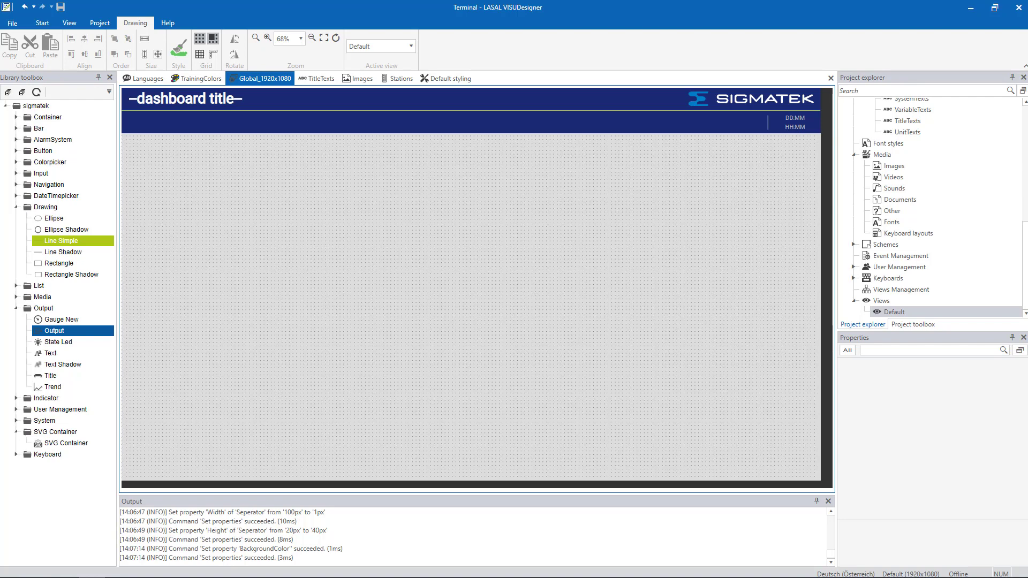
Choose LVD_Station as the connection target and publish the project
{"action": "left_click", "coordinate": [101, 23]}
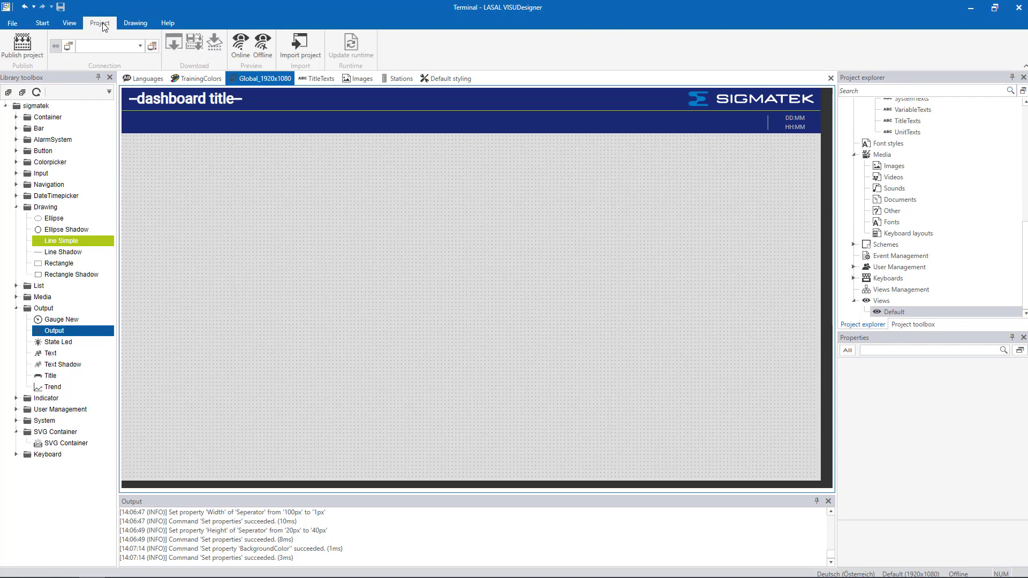
{"action": "left_click", "coordinate": [107, 46]}
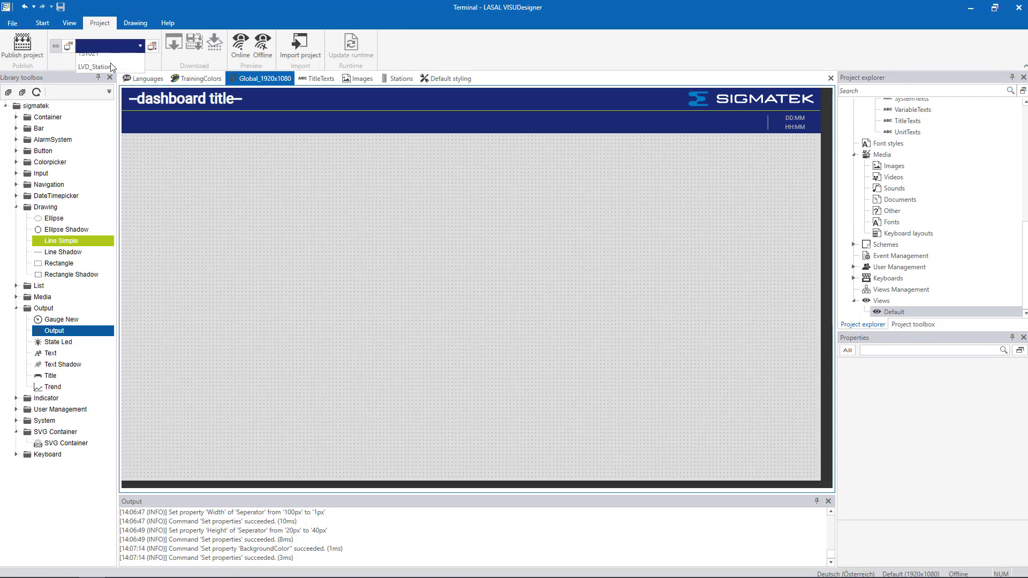
{"action": "left_click", "coordinate": [112, 127]}
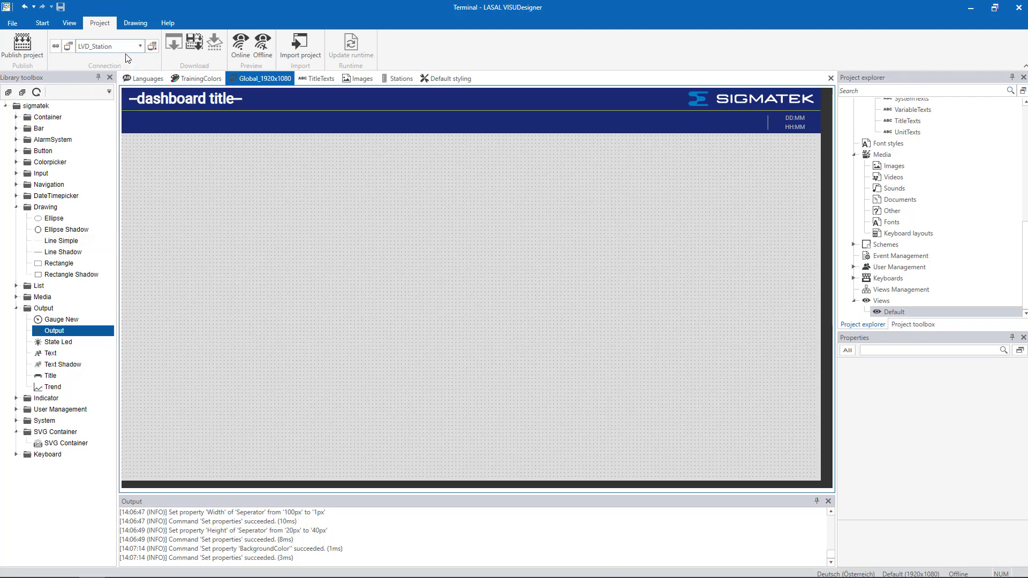
{"action": "left_click", "coordinate": [38, 53]}
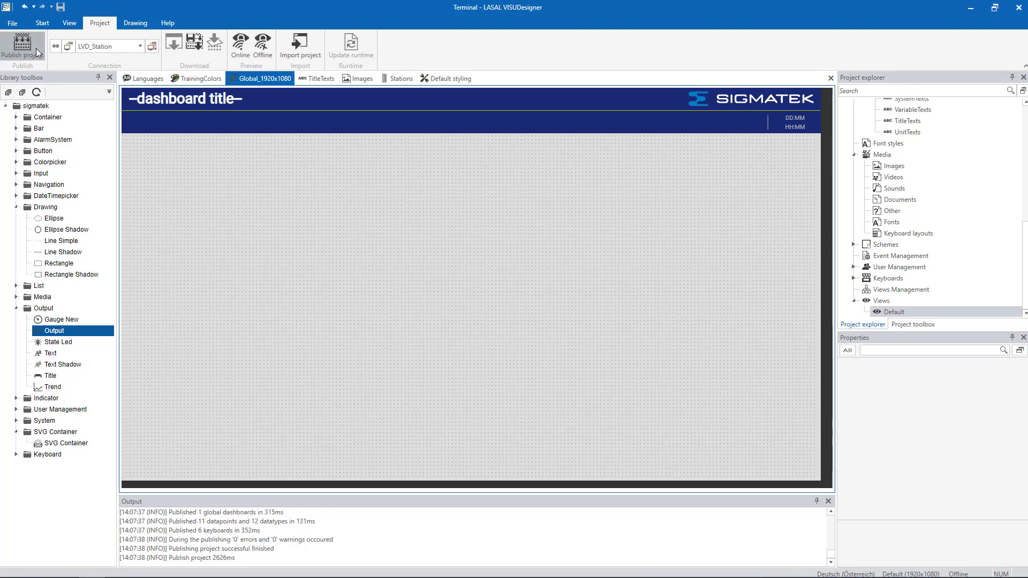
Connect to LVD_Station and start downloading the project to it
{"action": "left_click", "coordinate": [56, 47]}
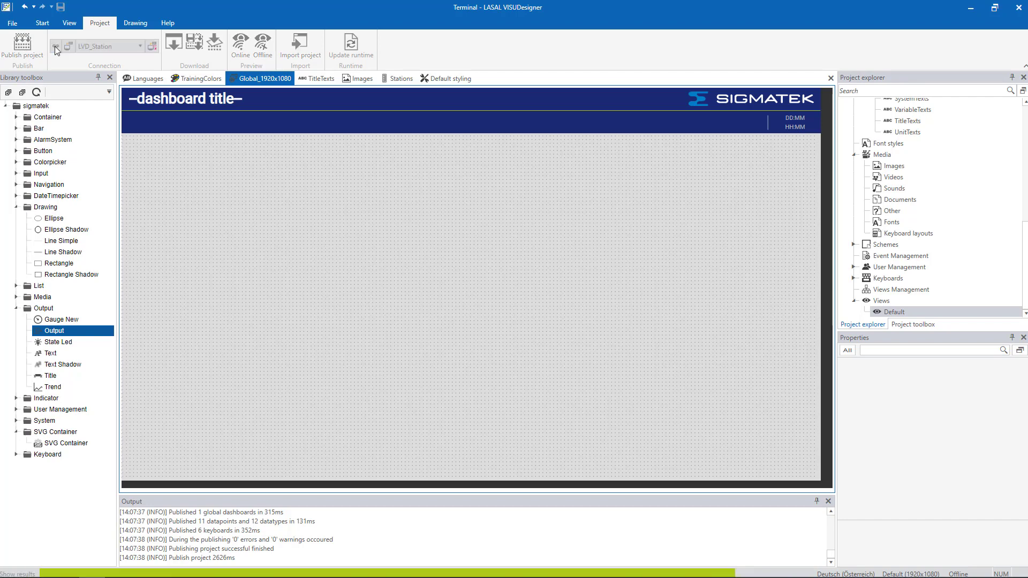
{"action": "left_click", "coordinate": [195, 43]}
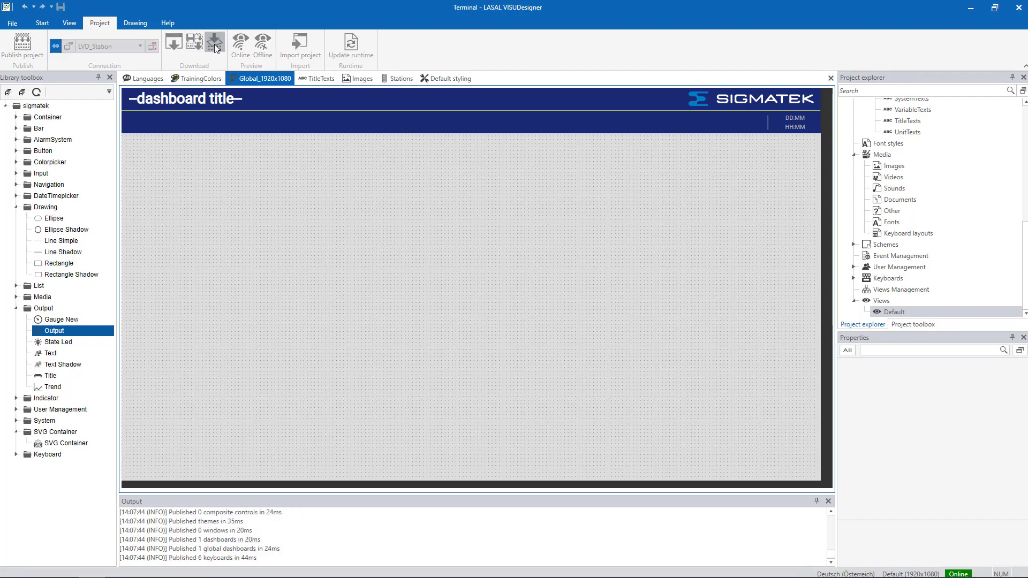